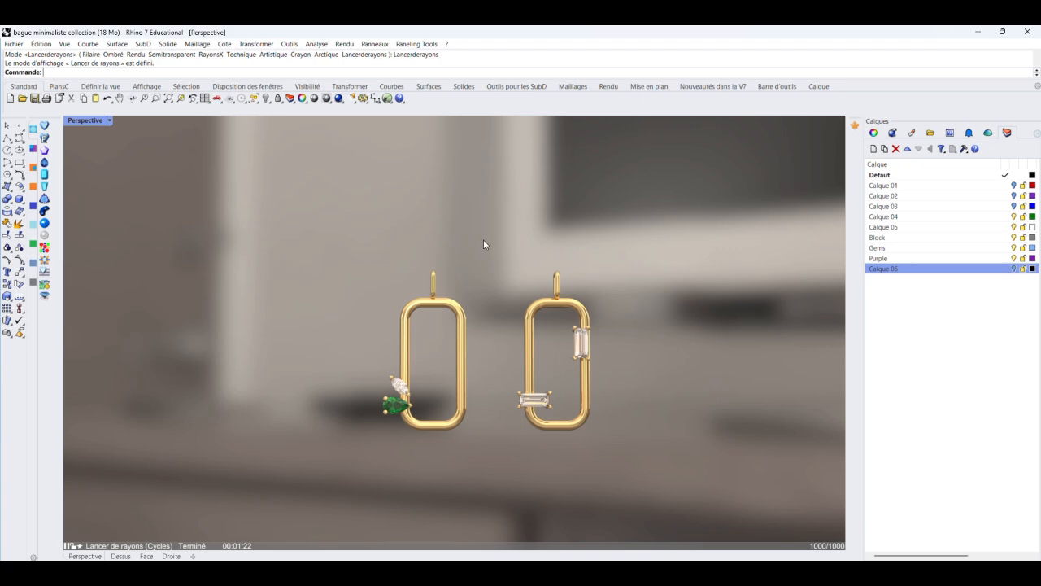
# Change the Perspective view of the earrings from the ray-traced display mode to Ombré (shaded).
pyautogui.moveTo(631, 263); pyautogui.dragTo(637, 309, button='right')
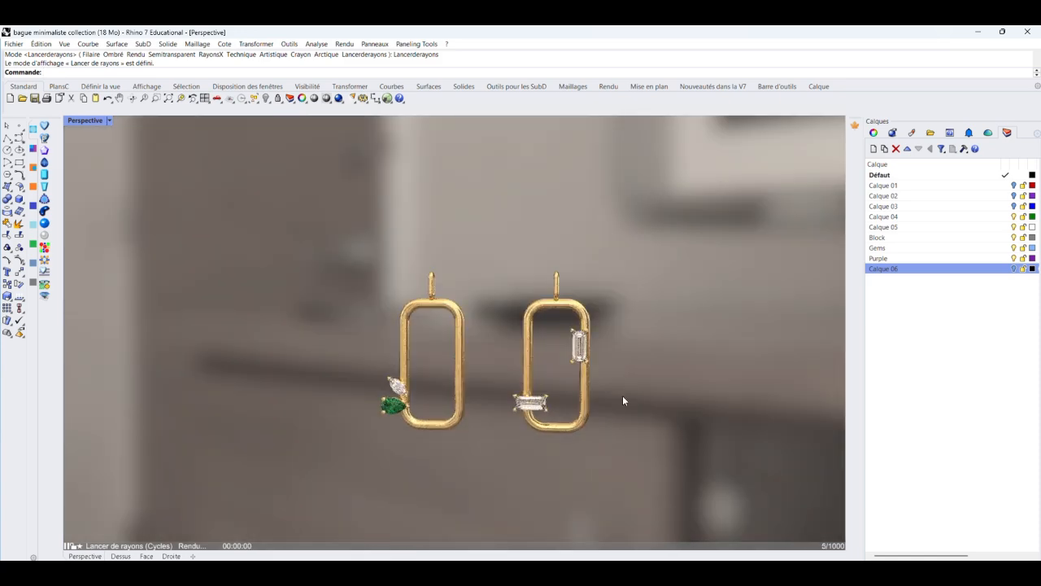
pyautogui.moveTo(623, 395); pyautogui.dragTo(646, 378, button='right')
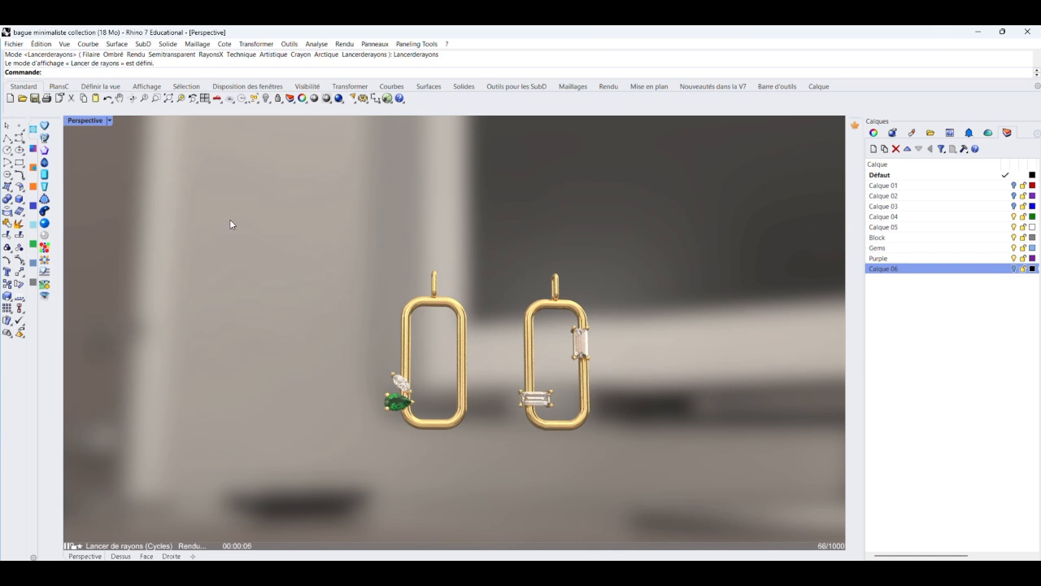
pyautogui.moveTo(420, 256); pyautogui.dragTo(350, 265, button='right')
pyautogui.click(109, 121)
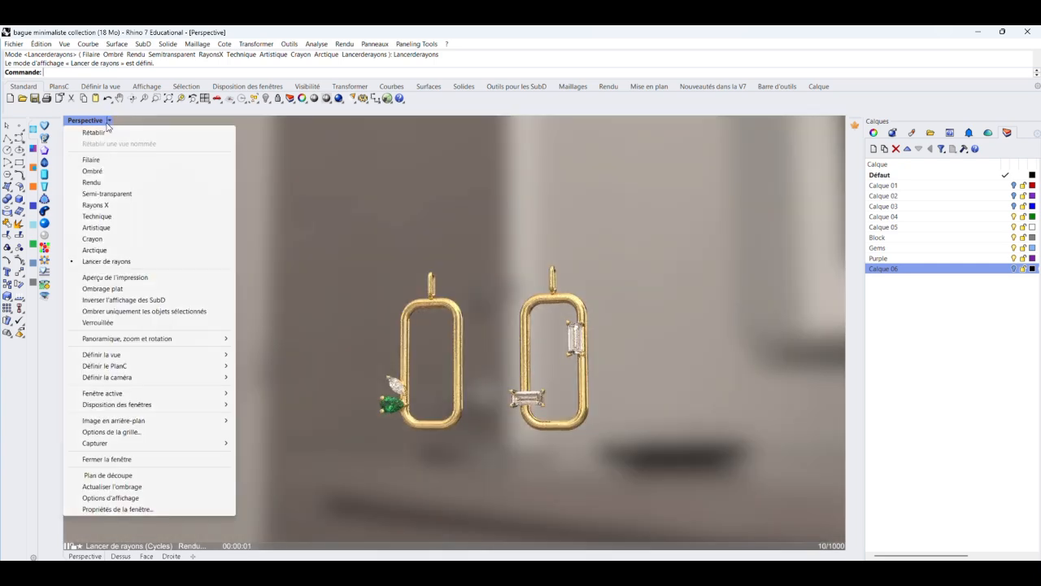
pyautogui.click(99, 172)
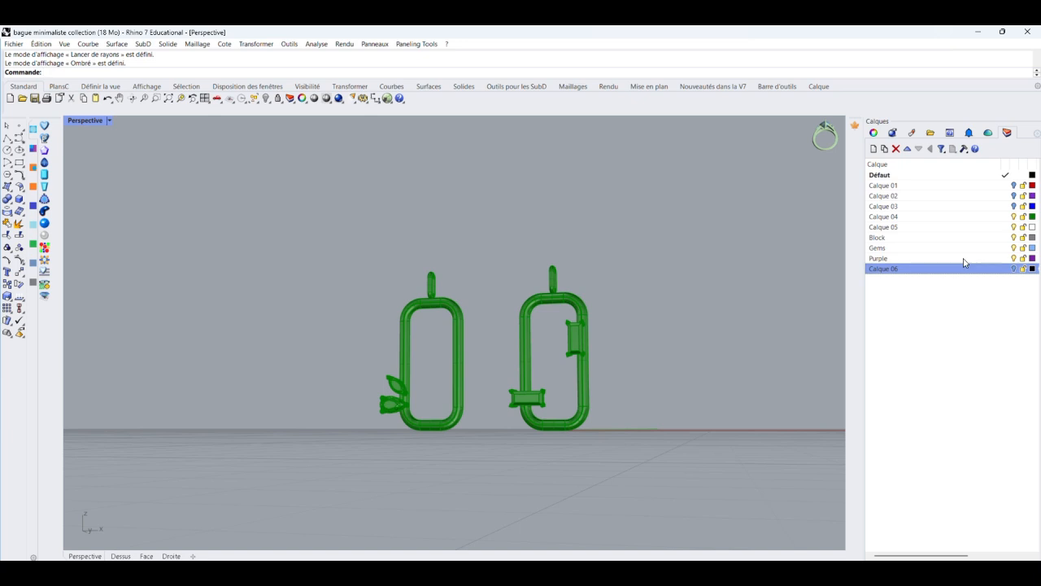
# Hide Calque 04 with the finished earrings and show Calque 06 with the construction outlines and stones.
pyautogui.click(1014, 217)
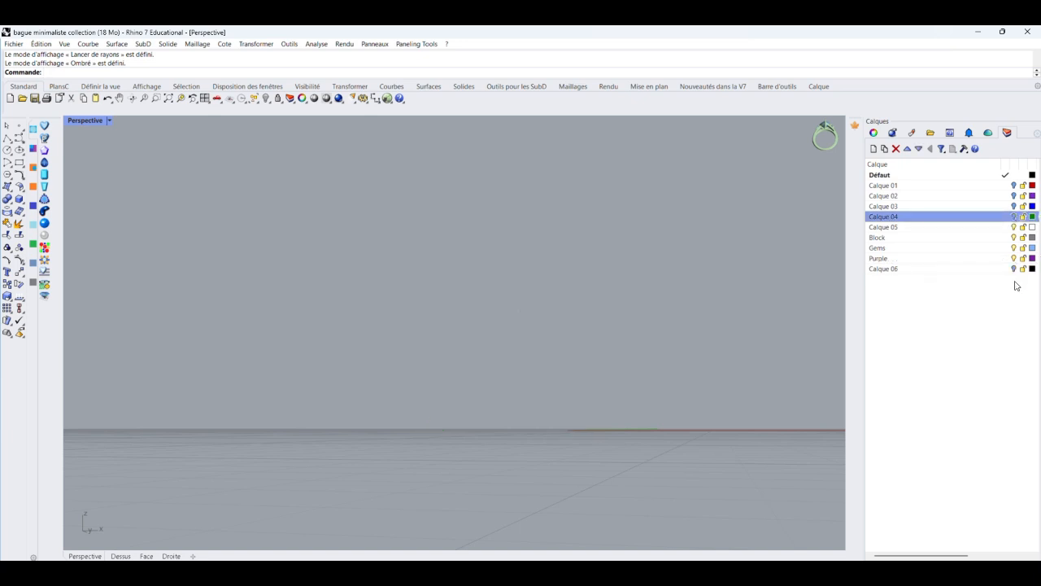
pyautogui.click(1013, 268)
pyautogui.moveTo(711, 263); pyautogui.dragTo(416, 214, button='right')
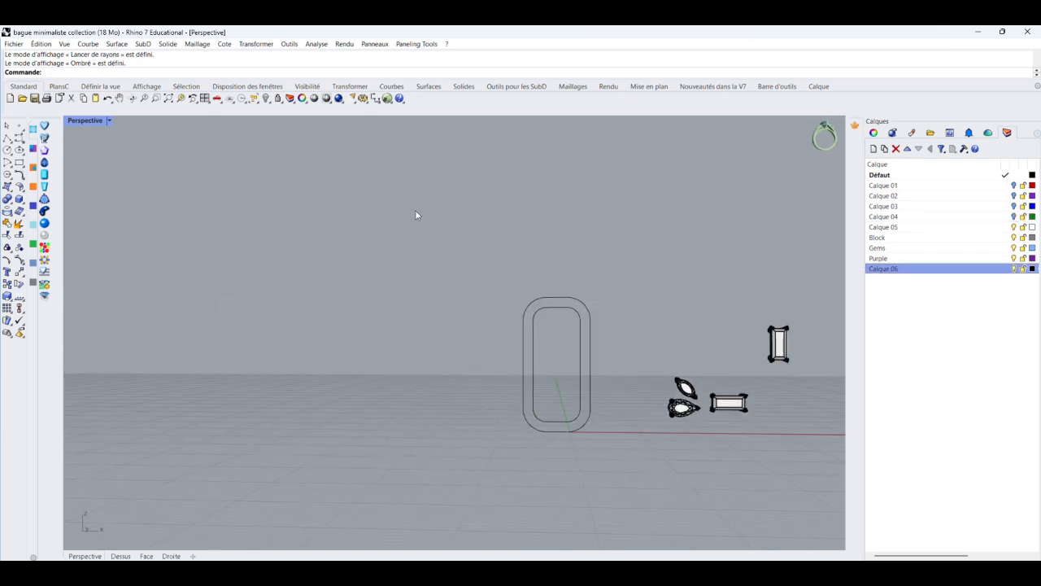
# Select the two nested rounded-rectangle outlines in the Face view and group them.
pyautogui.doubleClick(92, 122)
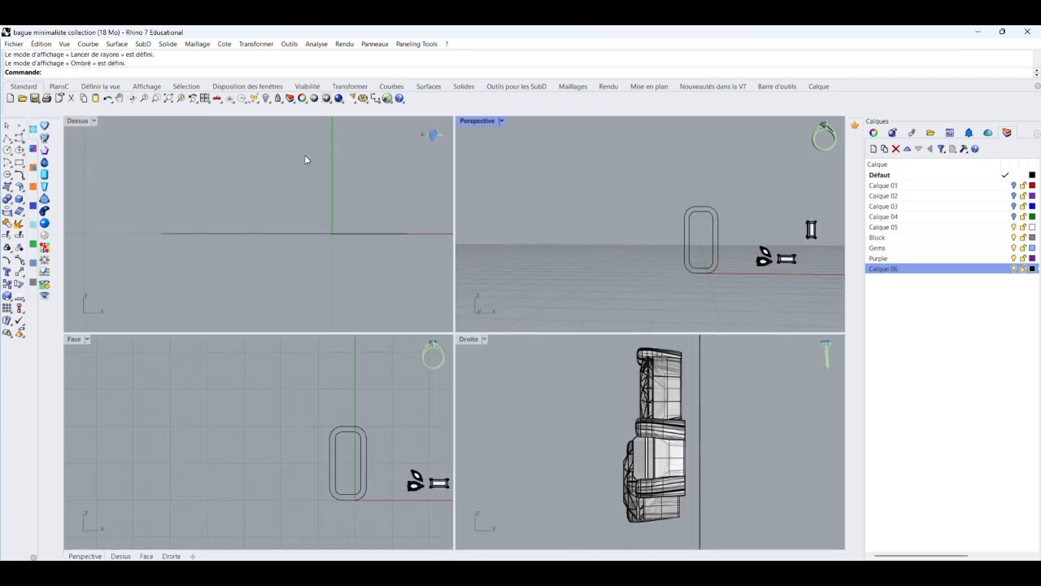
pyautogui.click(236, 389)
pyautogui.doubleClick(82, 341)
pyautogui.scroll(-5, 318, 327)
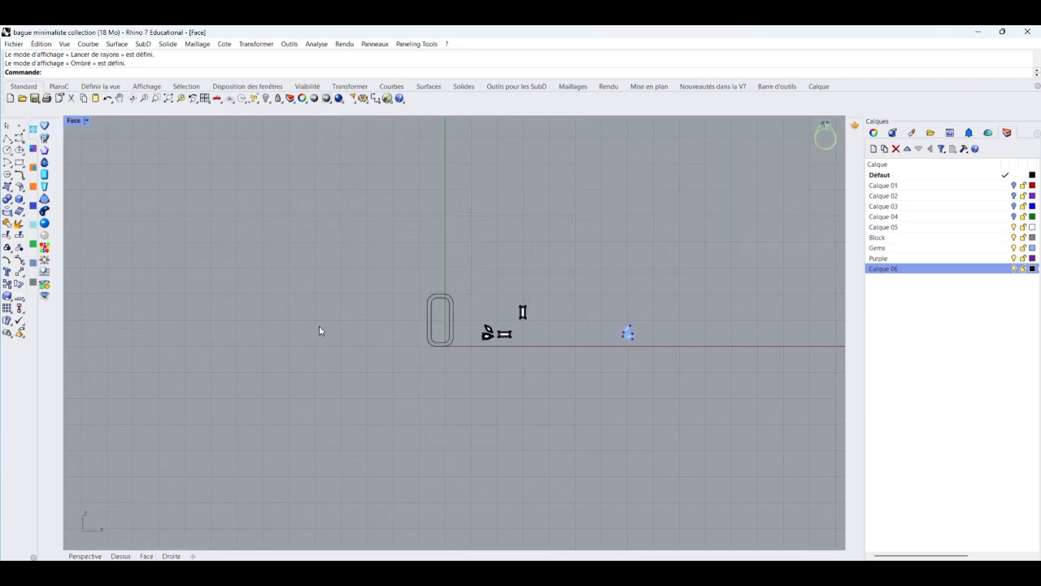
pyautogui.moveTo(420, 258); pyautogui.dragTo(480, 377)
pyautogui.scroll(8, 439, 330)
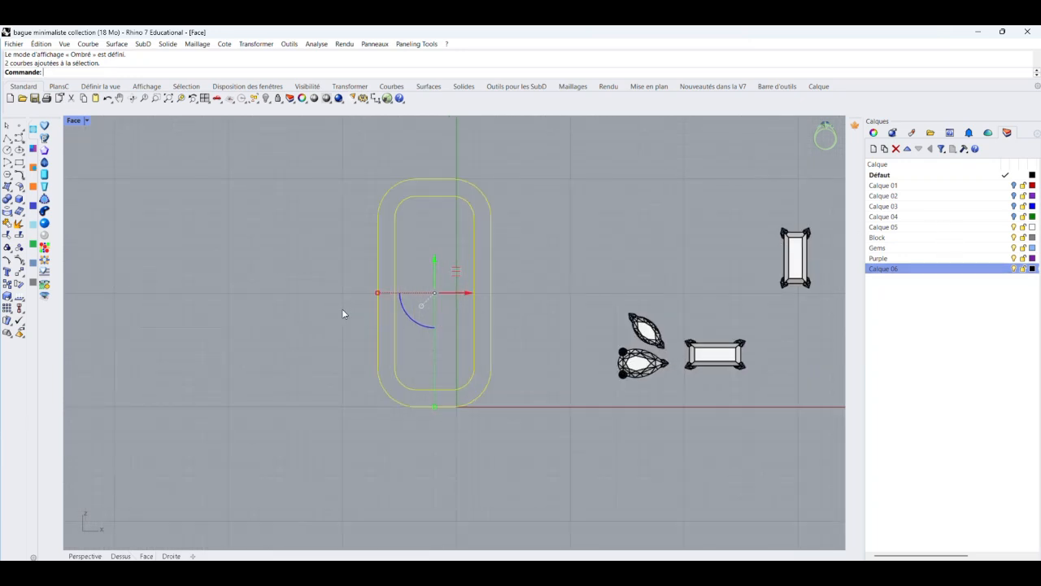
pyautogui.scroll(3, 514, 267)
pyautogui.scroll(-3, 444, 265)
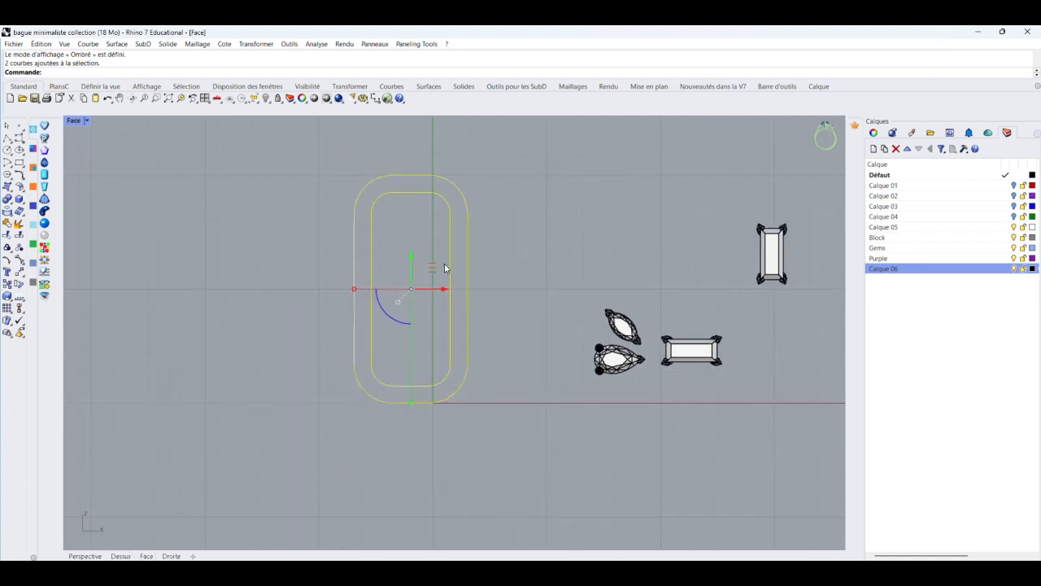
pyautogui.moveTo(499, 314); pyautogui.dragTo(513, 356, button='right')
pyautogui.scroll(4, 427, 246)
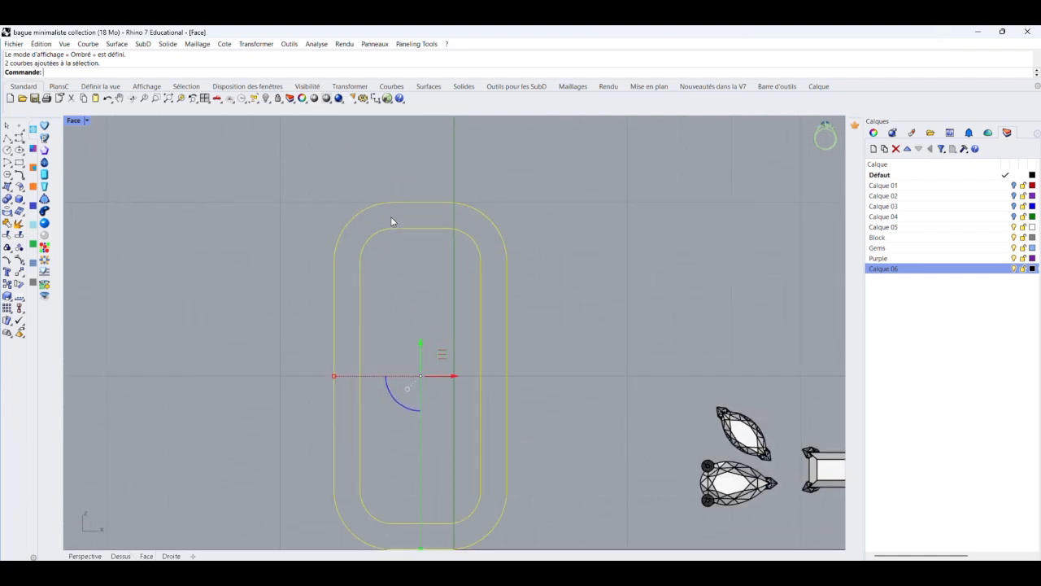
pyautogui.moveTo(304, 176); pyautogui.dragTo(524, 532)
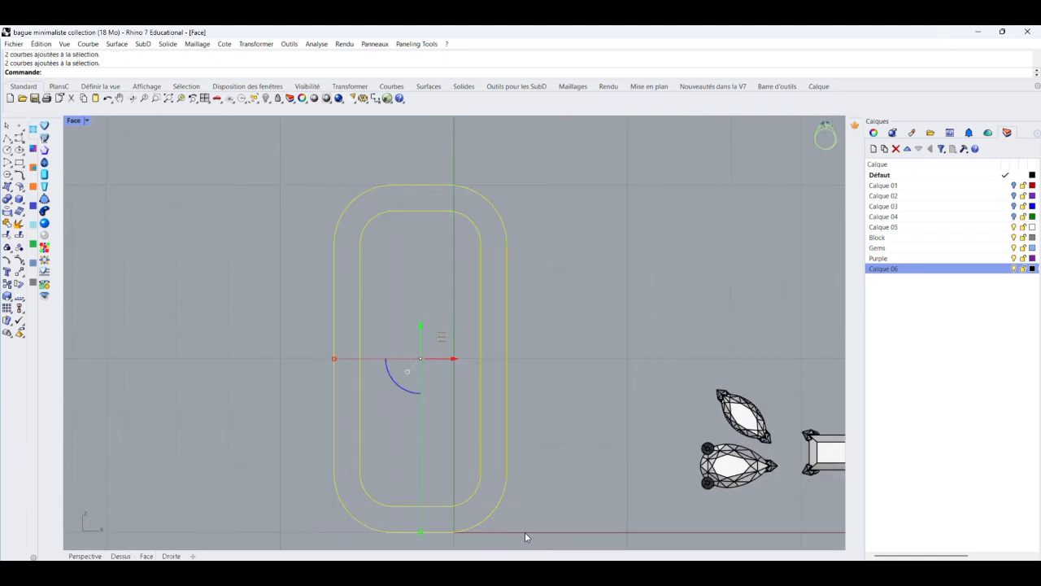
pyautogui.doubleClick(77, 122)
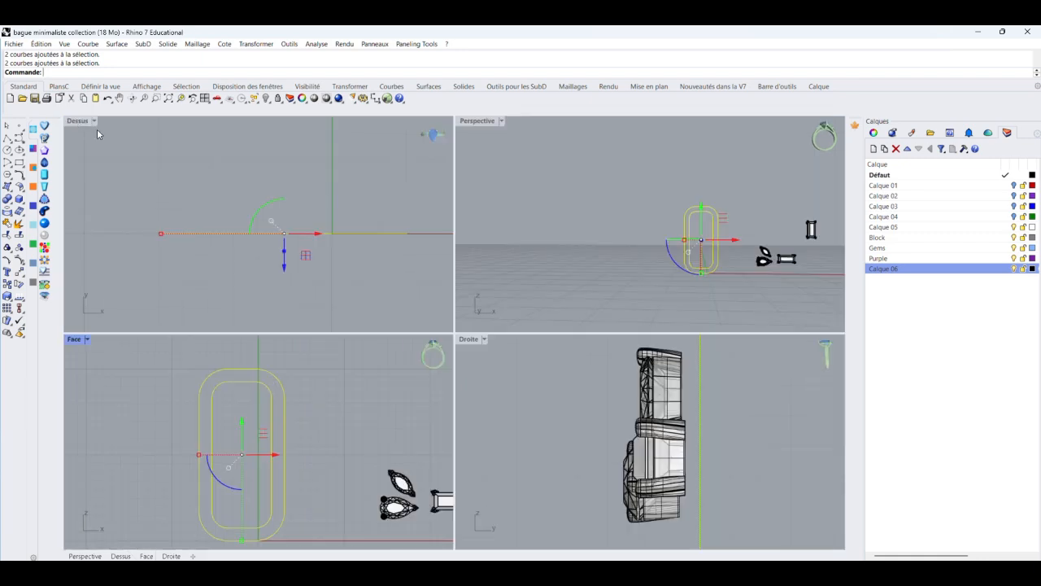
pyautogui.click(7, 248)
# Try extruding the two rounded-rectangle outlines as a solid 1.5 on both sides, and delete that extrusion.
pyautogui.click(118, 44)
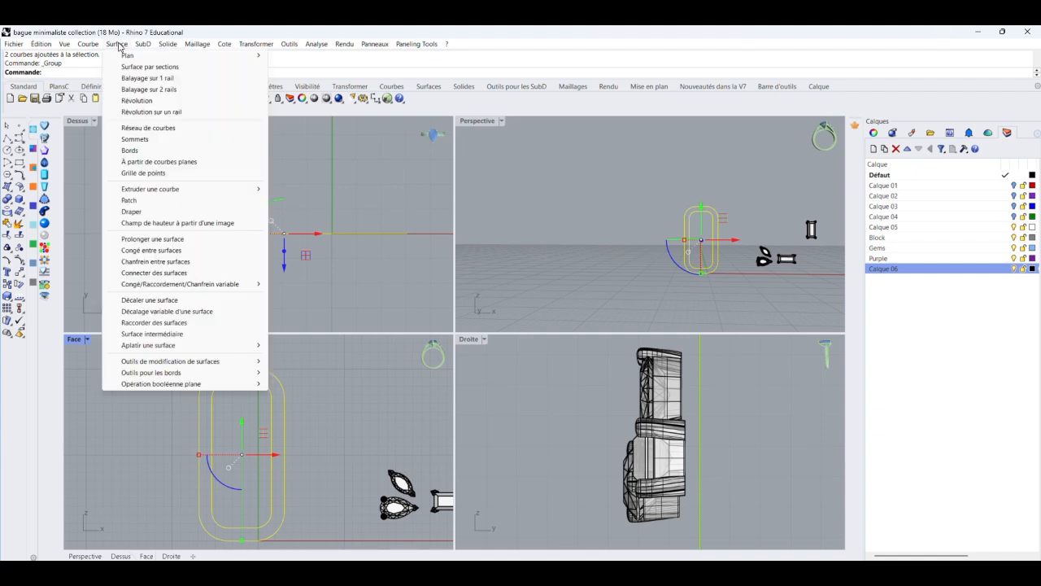
pyautogui.moveTo(170, 46)
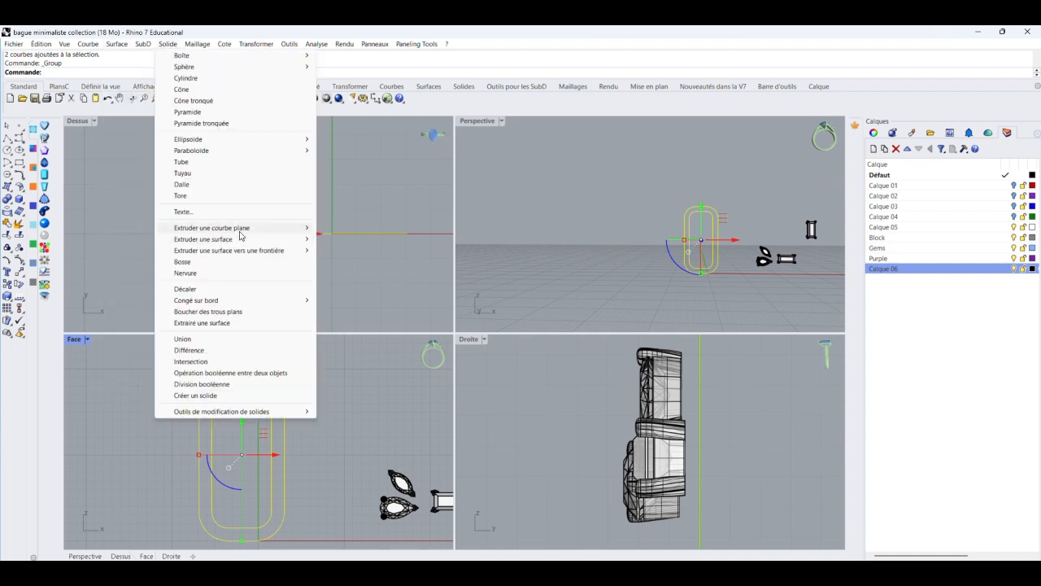
pyautogui.moveTo(269, 228)
pyautogui.click(342, 228)
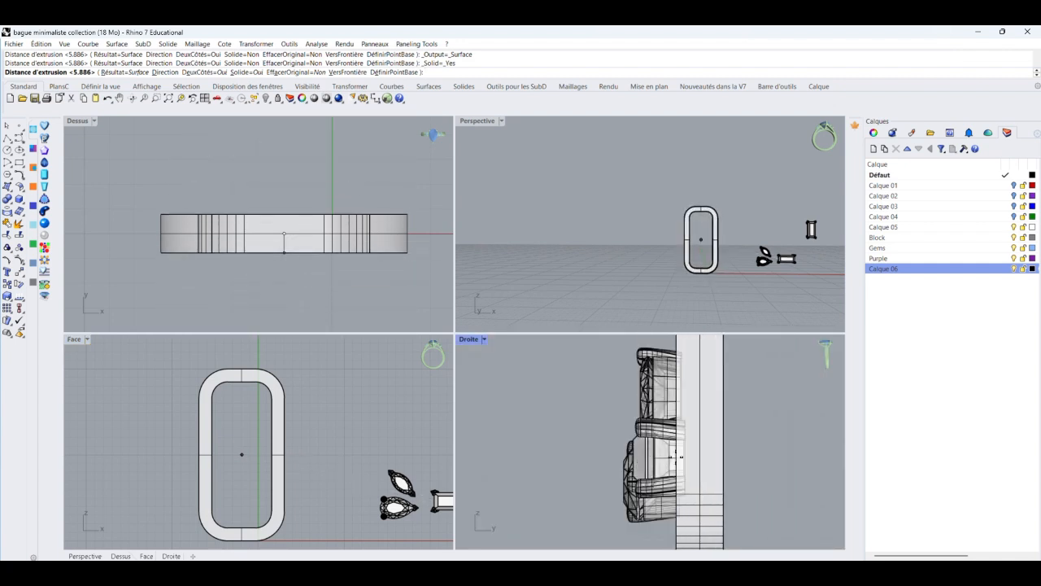
pyautogui.write('1.')
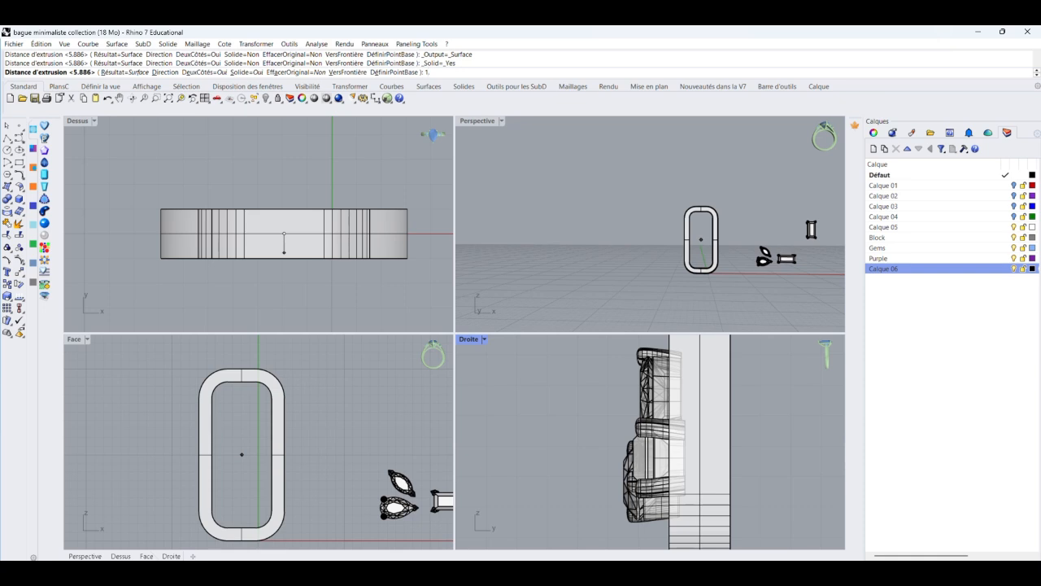
pyautogui.write('5')
pyautogui.press('Return')
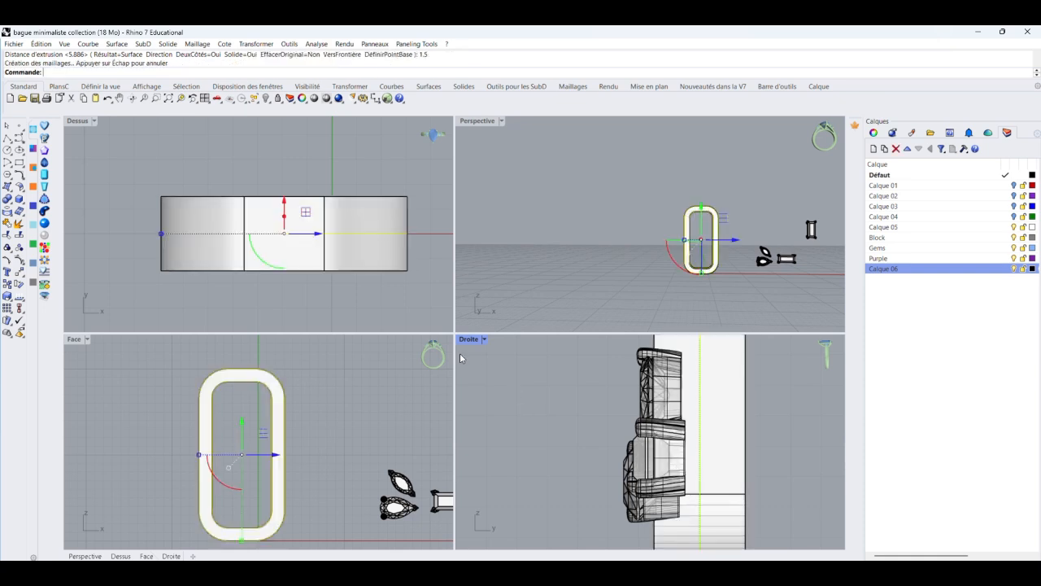
pyautogui.click(324, 260)
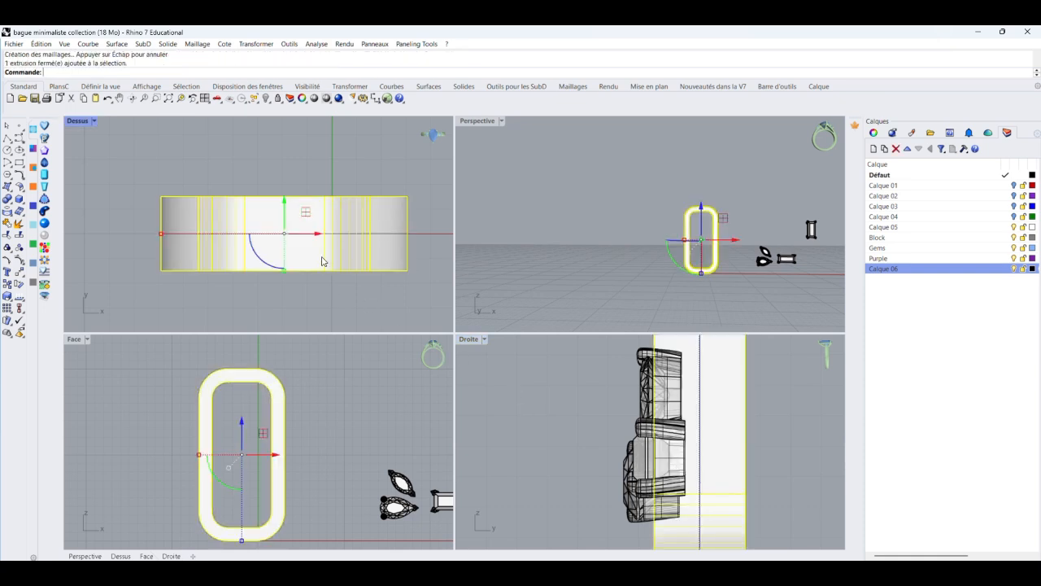
pyautogui.press('Delete')
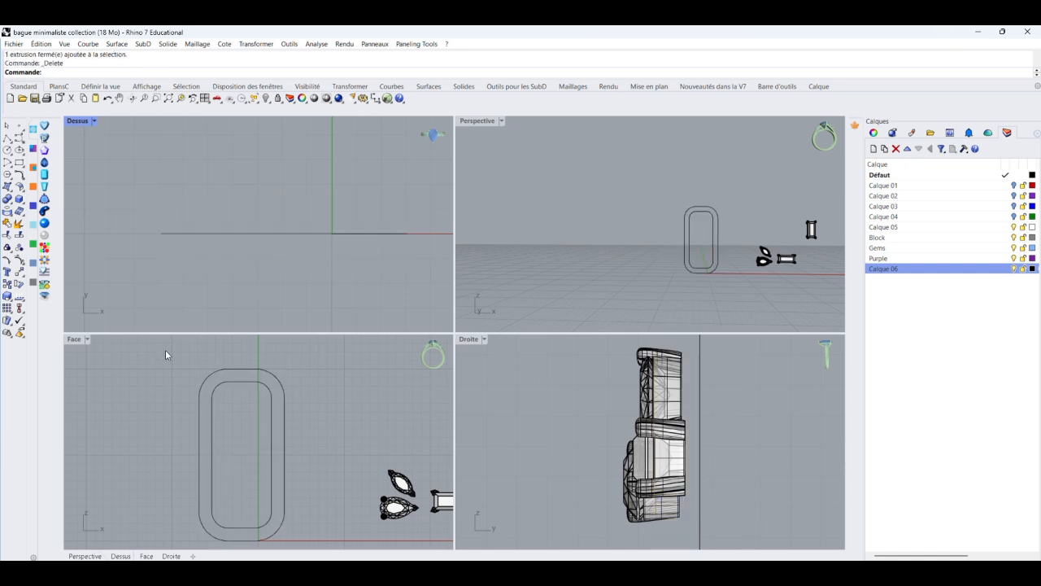
# Extrude the two rounded-rectangle outlines into a solid frame 1.5 thick, with the both-sides option turned off.
pyautogui.moveTo(152, 343); pyautogui.dragTo(327, 551)
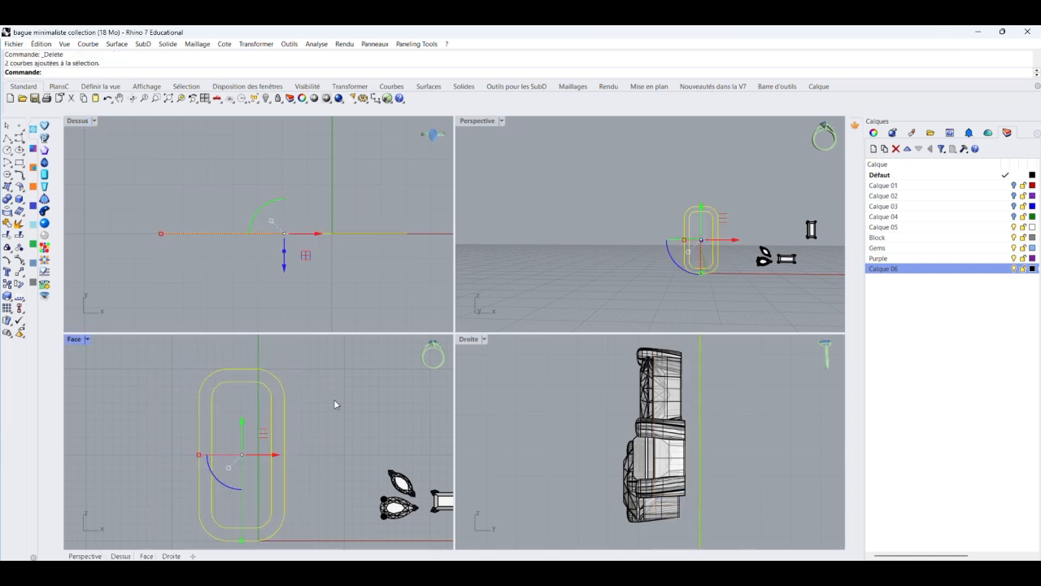
pyautogui.click(165, 44)
pyautogui.moveTo(236, 228)
pyautogui.click(349, 228)
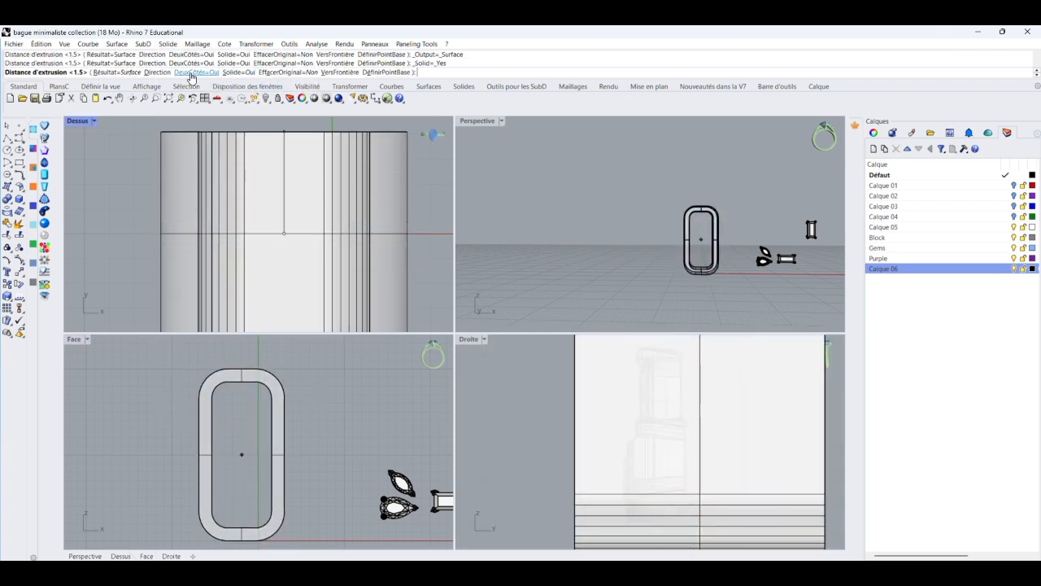
pyautogui.click(209, 72)
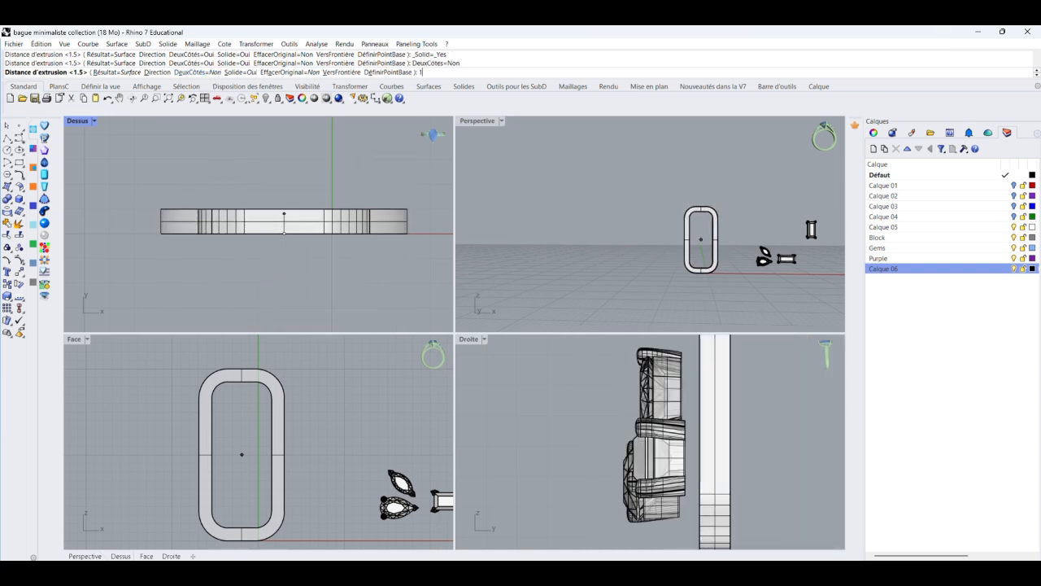
pyautogui.write('1.5')
pyautogui.press('Return')
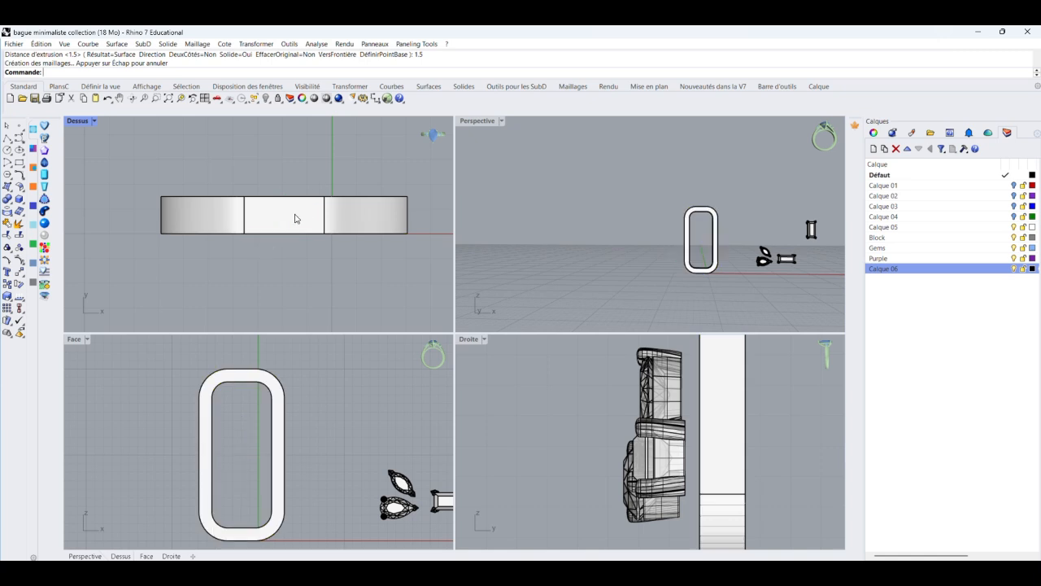
# Examine the extruded frame's thickness and edges from several angles in the Perspective view.
pyautogui.moveTo(709, 225); pyautogui.dragTo(489, 191, button='right')
pyautogui.scroll(15, 647, 201)
pyautogui.scroll(-5, 490, 190)
pyautogui.scroll(5, 603, 194)
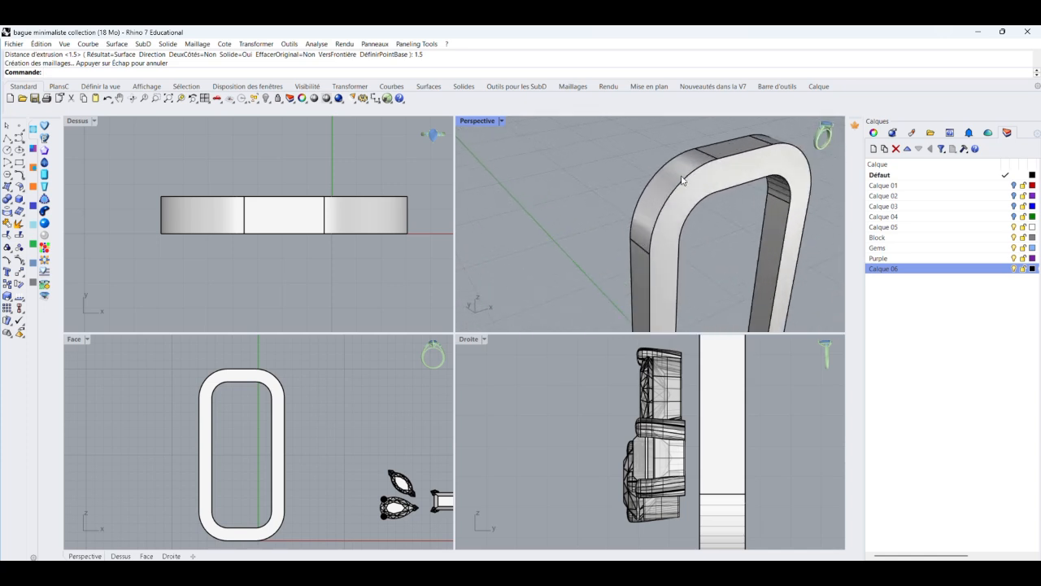
pyautogui.moveTo(775, 175); pyautogui.dragTo(506, 177, button='right')
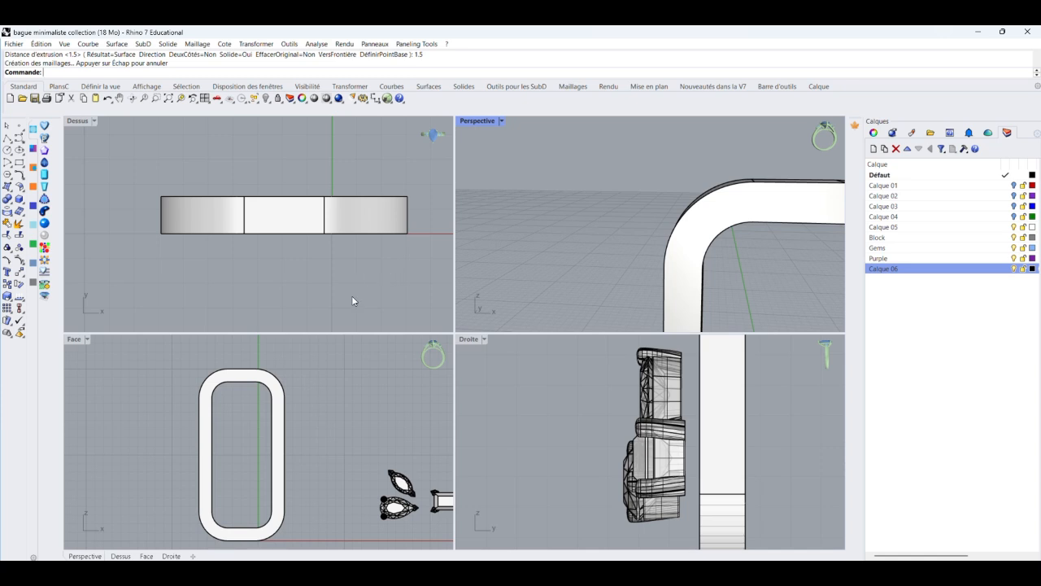
pyautogui.scroll(-10, 558, 244)
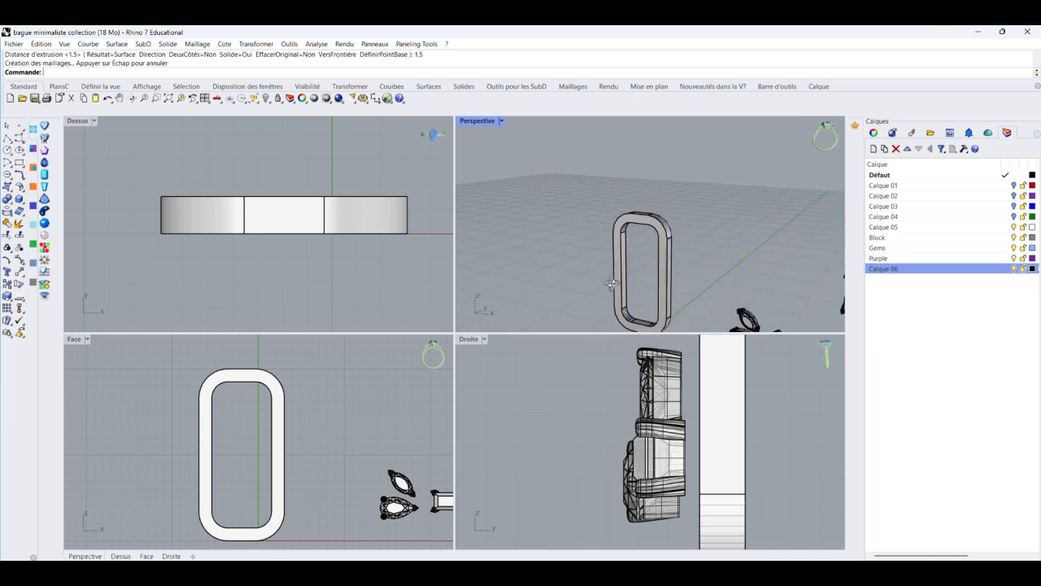
pyautogui.scroll(7, 660, 257)
pyautogui.scroll(-4, 656, 184)
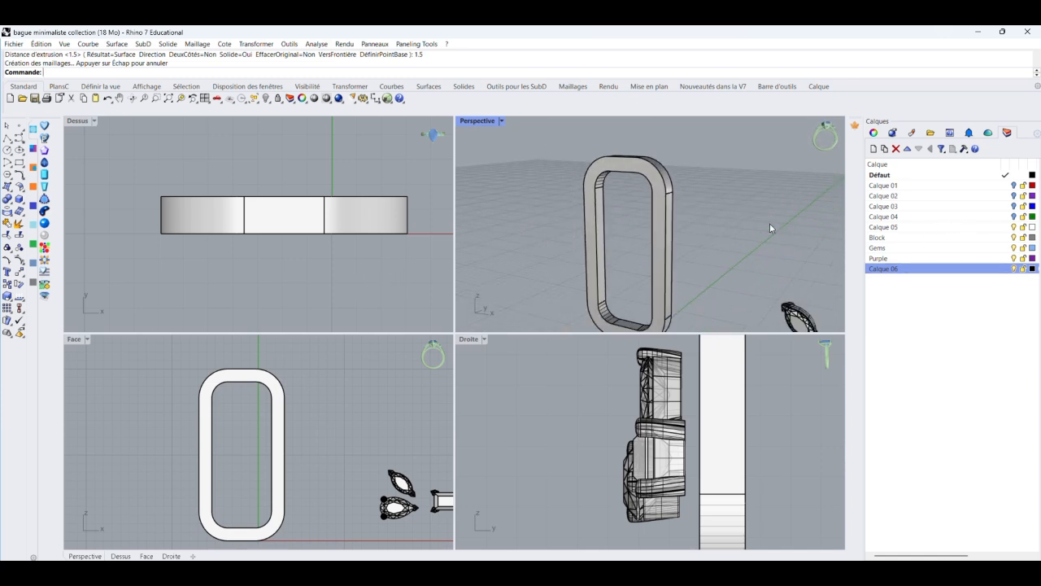
pyautogui.scroll(4, 659, 191)
pyautogui.scroll(-5, 672, 181)
pyautogui.moveTo(673, 202); pyautogui.dragTo(643, 220, button='right')
pyautogui.click(644, 220)
pyautogui.scroll(6, 644, 218)
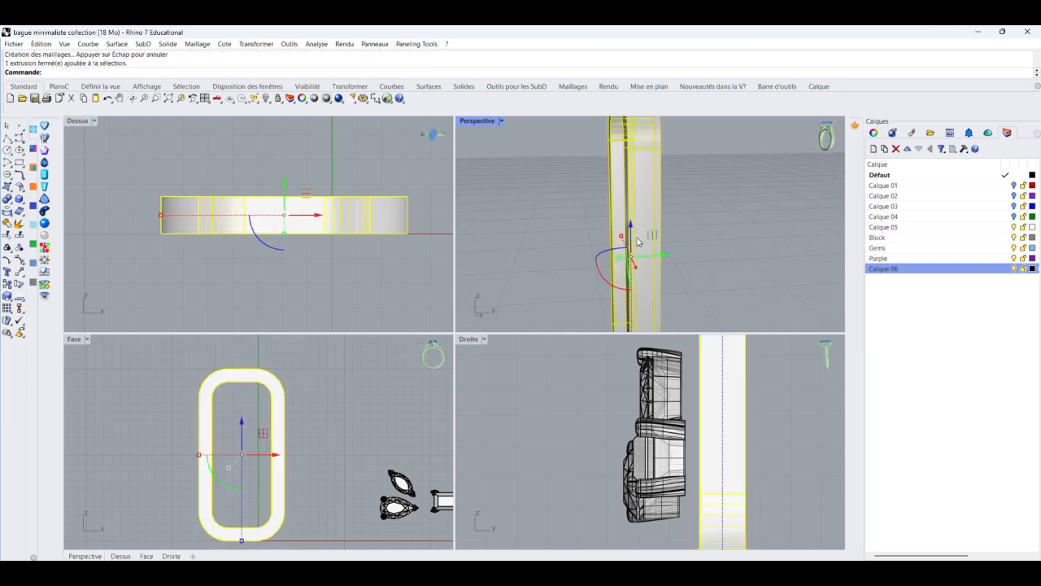
pyautogui.scroll(4, 638, 241)
pyautogui.scroll(-7, 637, 240)
pyautogui.scroll(3, 617, 256)
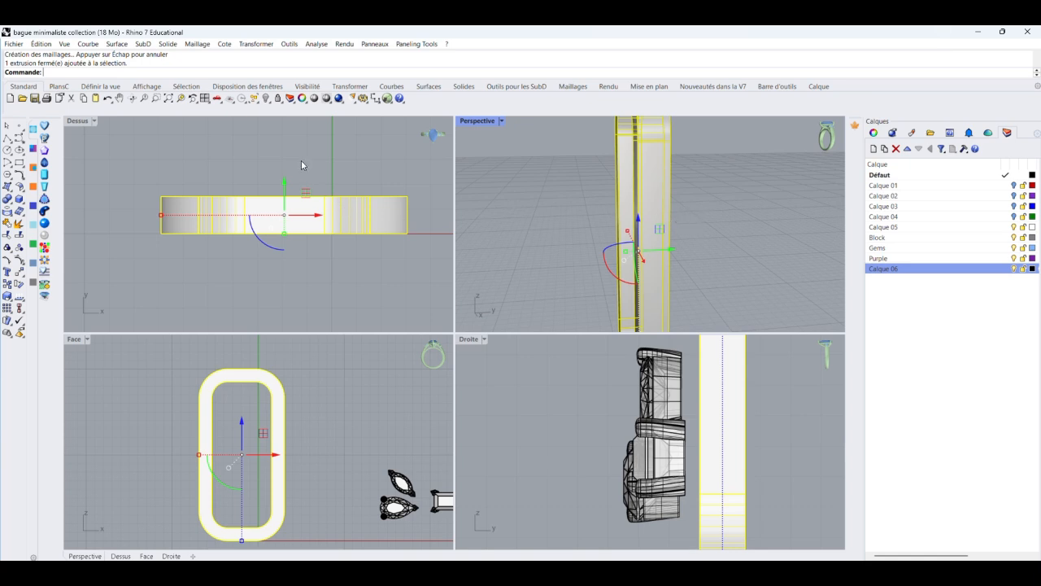
pyautogui.click(737, 220)
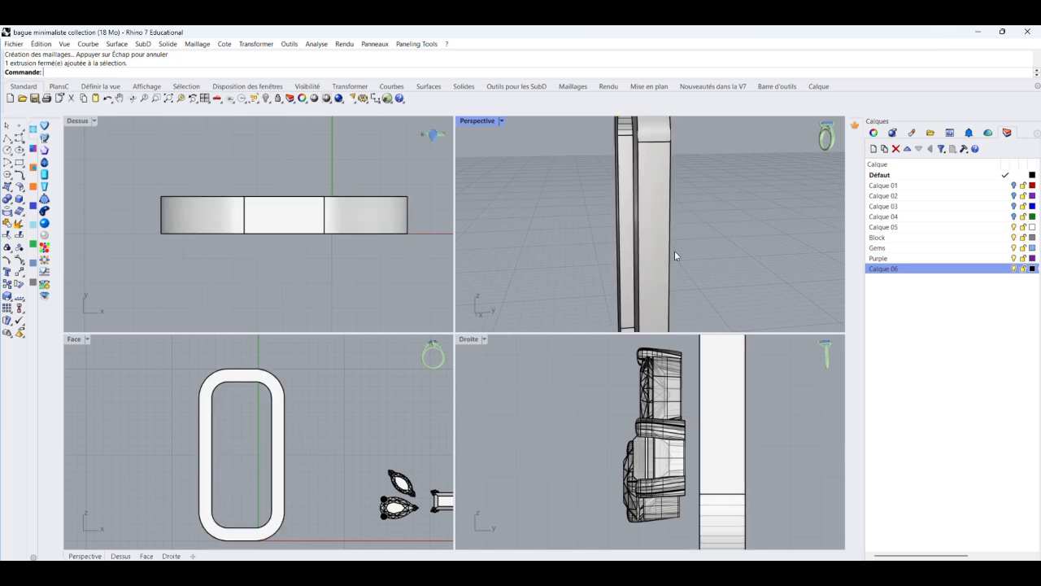
# Fillet all edges of the extruded rounded-rectangle frame with a radius of 0.65.
pyautogui.moveTo(674, 251); pyautogui.dragTo(755, 241, button='right')
pyautogui.scroll(-5, 669, 244)
pyautogui.moveTo(669, 245); pyautogui.dragTo(685, 189, button='right')
pyautogui.scroll(-4, 732, 241)
pyautogui.click(166, 45)
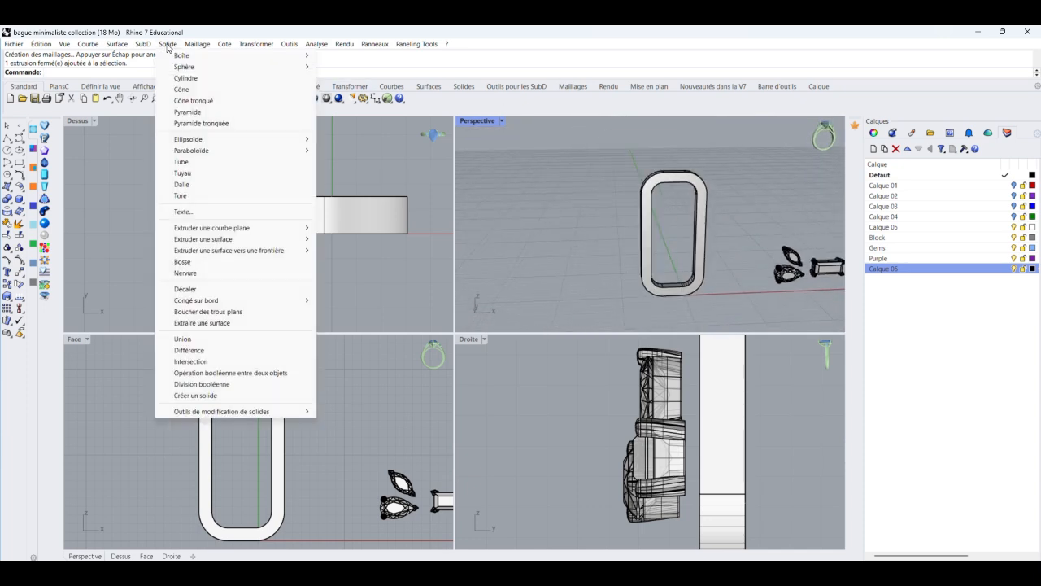
pyautogui.moveTo(268, 304)
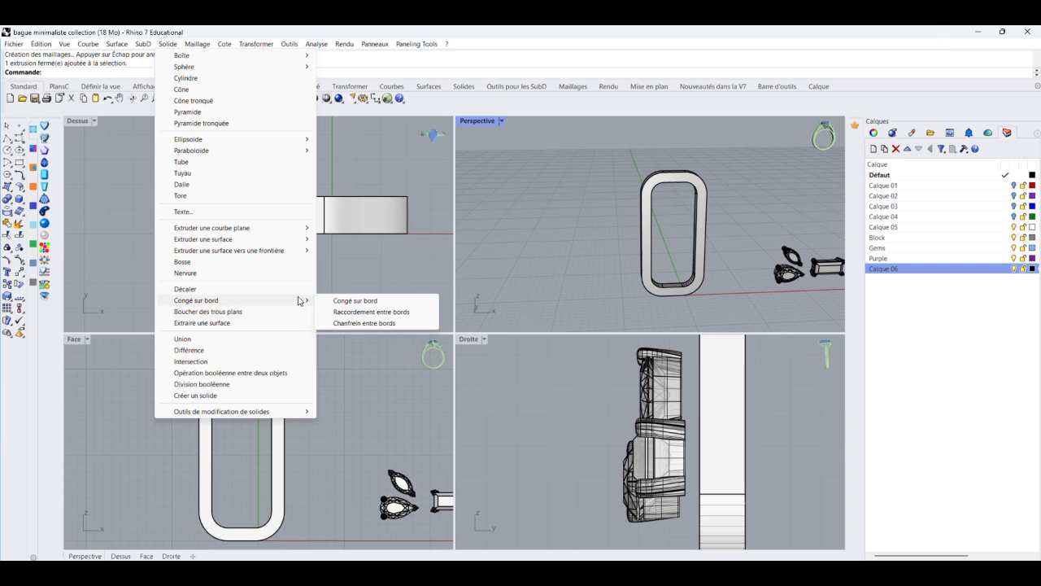
pyautogui.click(367, 301)
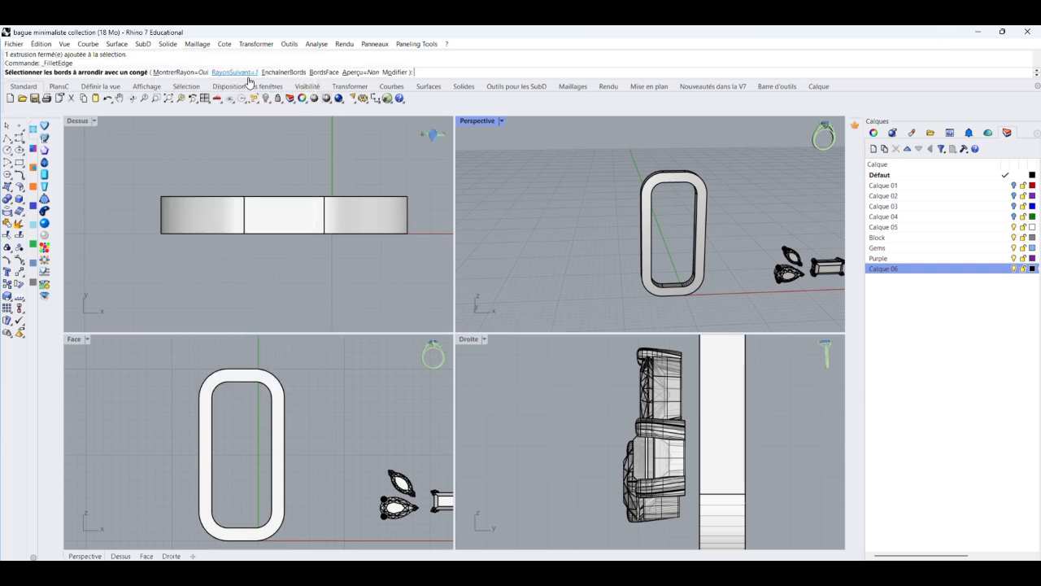
pyautogui.click(235, 73)
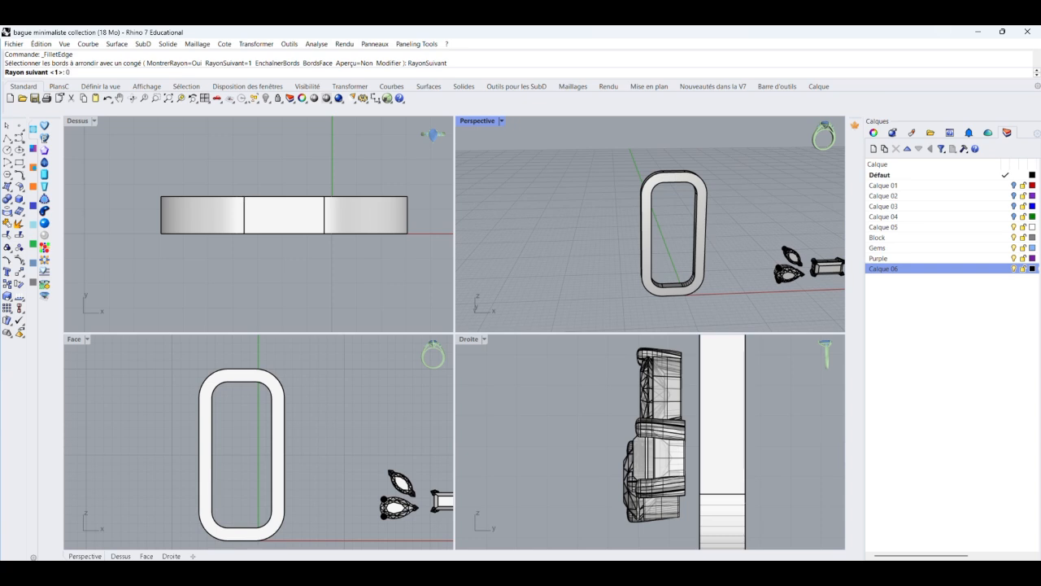
pyautogui.write('.65')
pyautogui.press('Return')
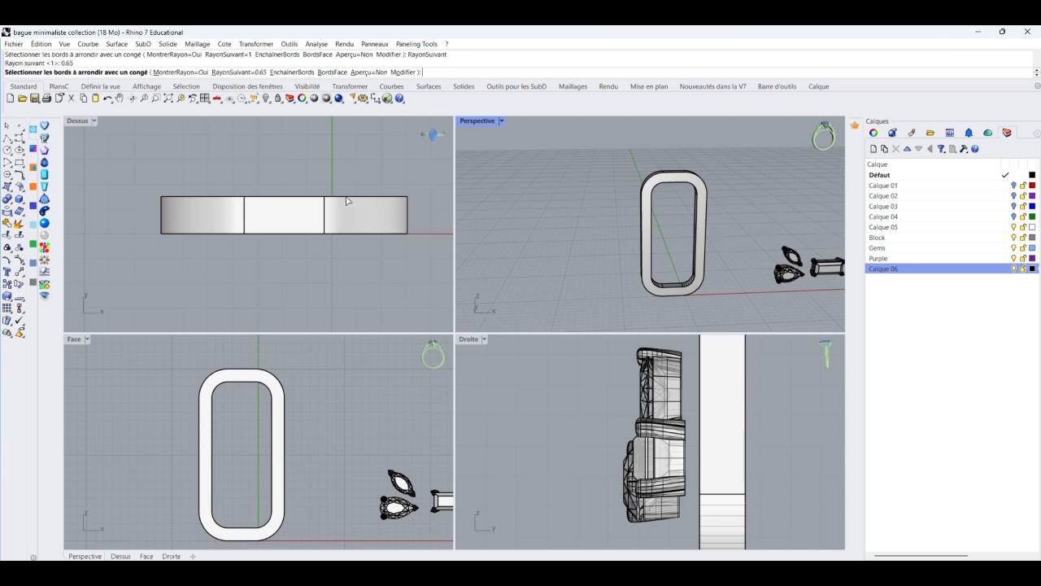
pyautogui.click(347, 197)
pyautogui.click(307, 197)
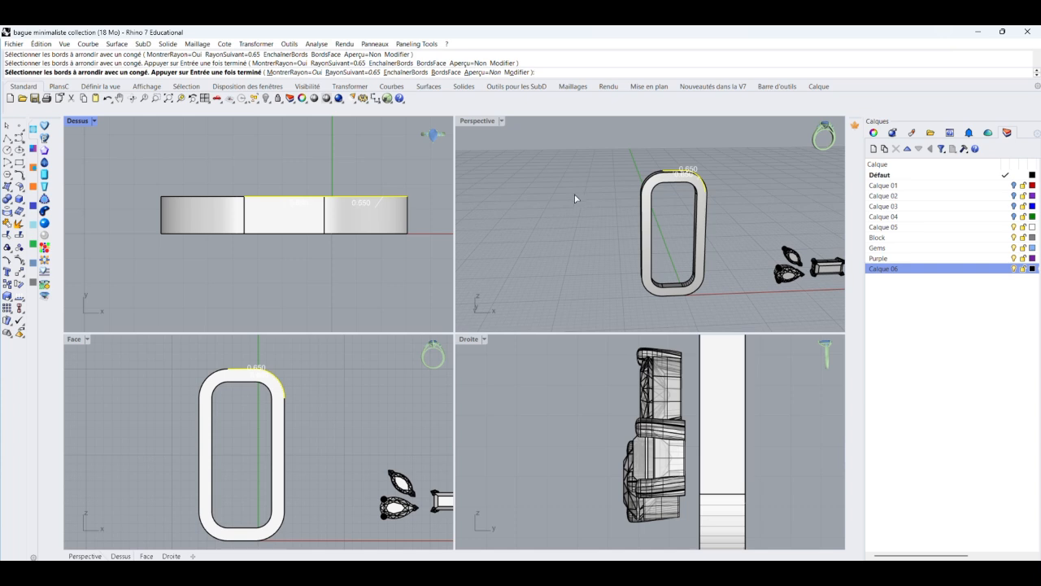
pyautogui.scroll(-3, 618, 172)
pyautogui.moveTo(649, 144); pyautogui.dragTo(730, 277)
pyautogui.press('Return')
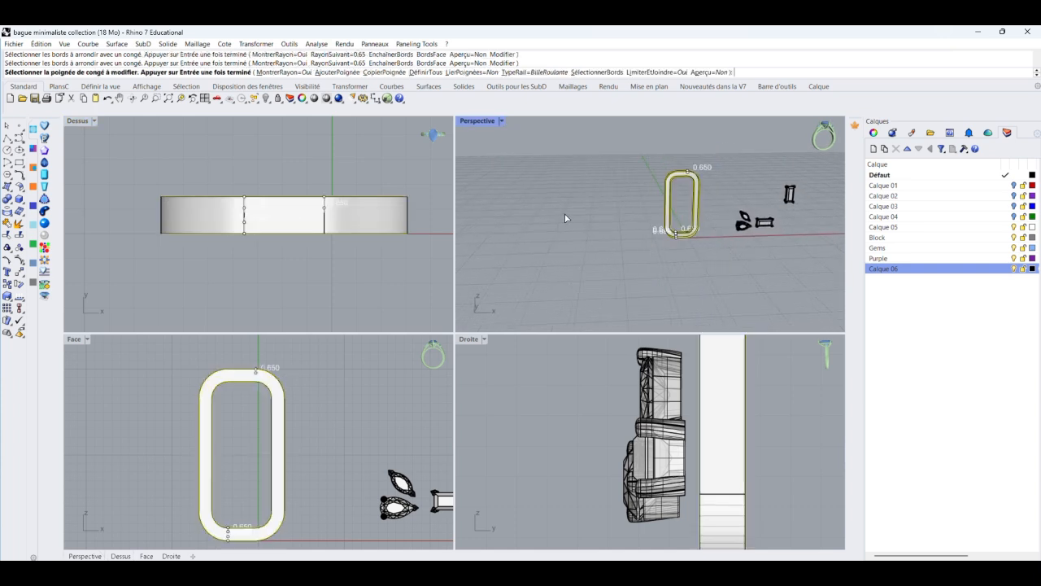
pyautogui.press('Return')
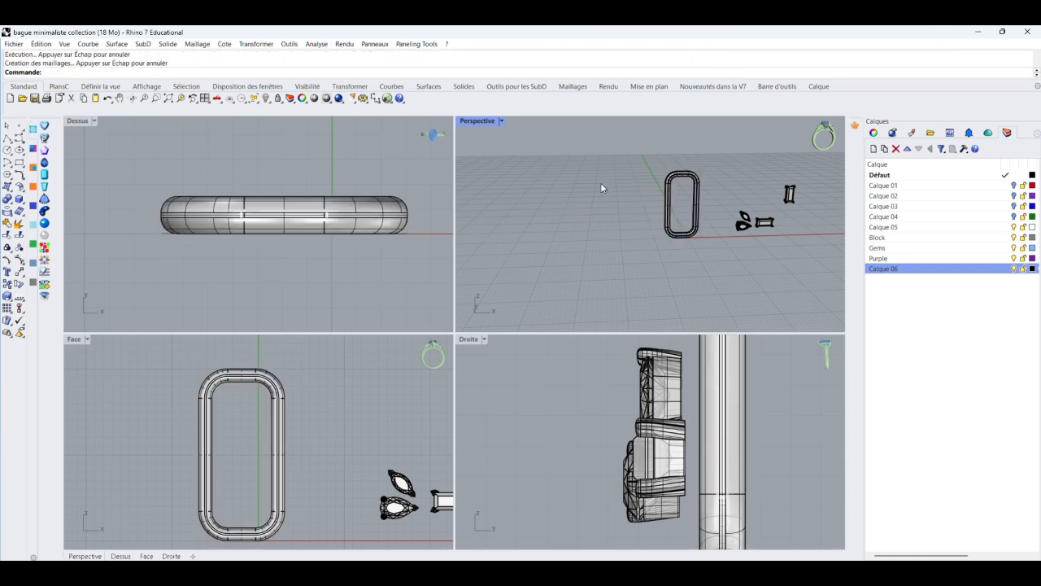
# Examine the frame's rounded edges closely in the Perspective and Dessus views.
pyautogui.scroll(15, 697, 171)
pyautogui.moveTo(593, 177); pyautogui.dragTo(496, 211, button='right')
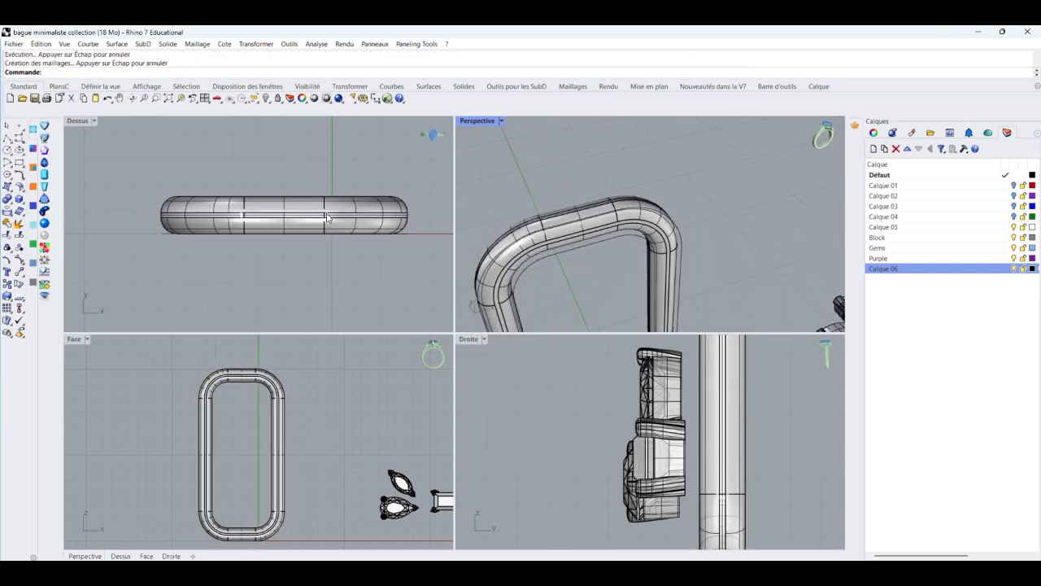
pyautogui.scroll(8, 328, 217)
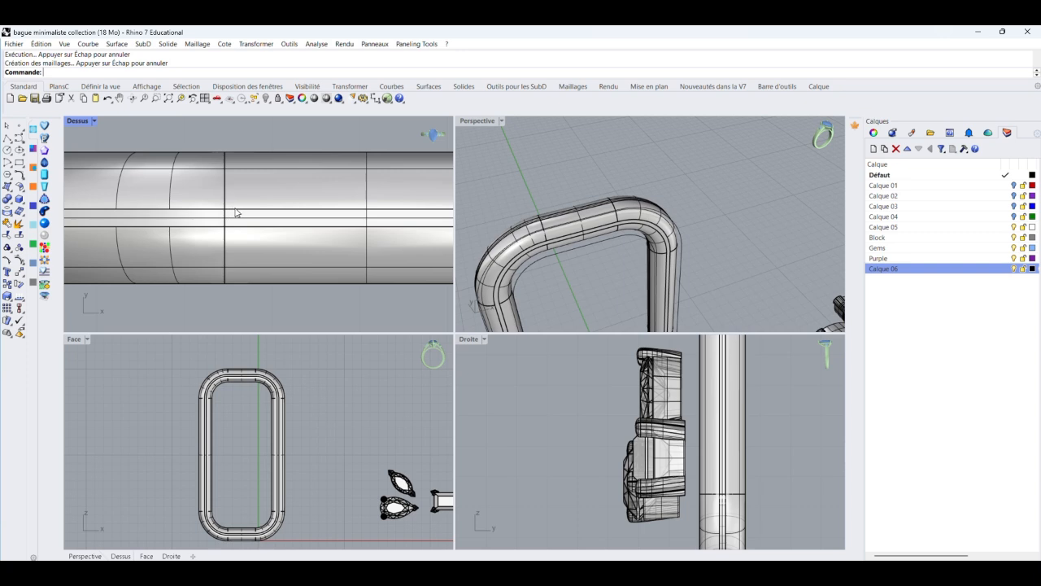
pyautogui.scroll(-2, 236, 213)
pyautogui.scroll(-2, 254, 213)
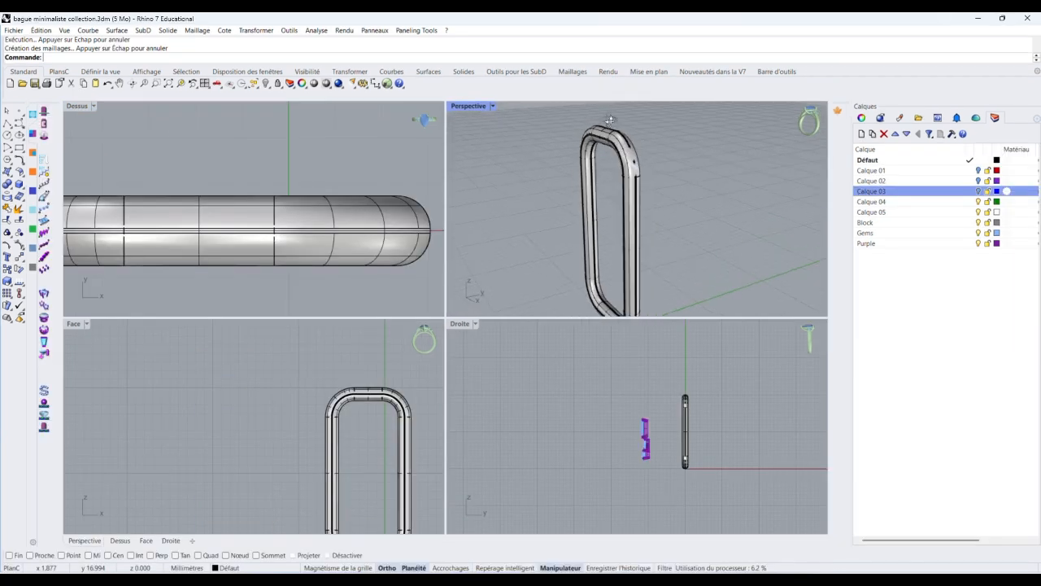
pyautogui.moveTo(610, 175); pyautogui.dragTo(630, 175, button='right')
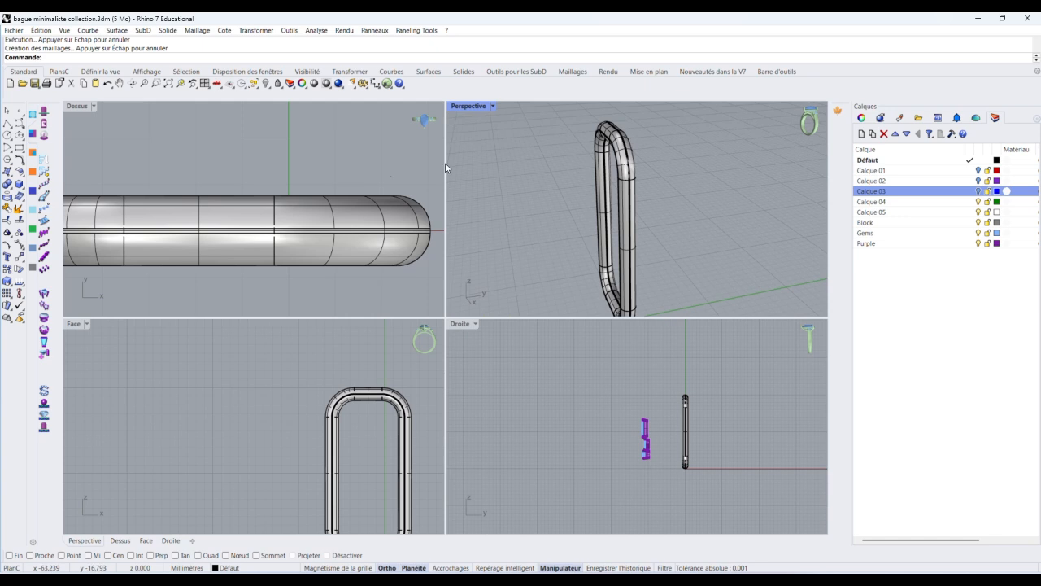
# Hide the filleted frame and ungroup its two rounded-rectangle outlines.
pyautogui.click(356, 399)
pyautogui.click(356, 399)
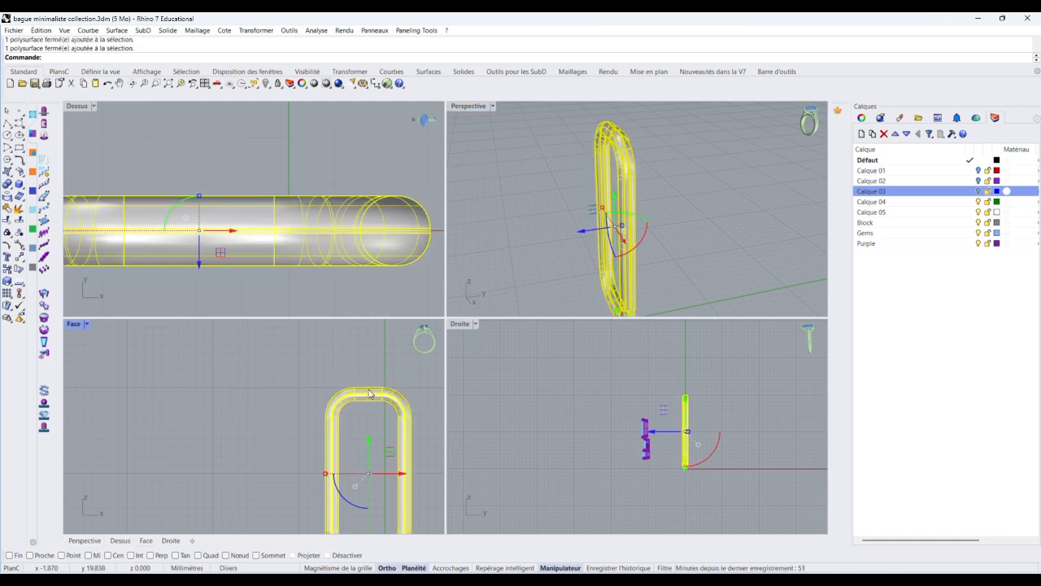
pyautogui.scroll(-3, 283, 359)
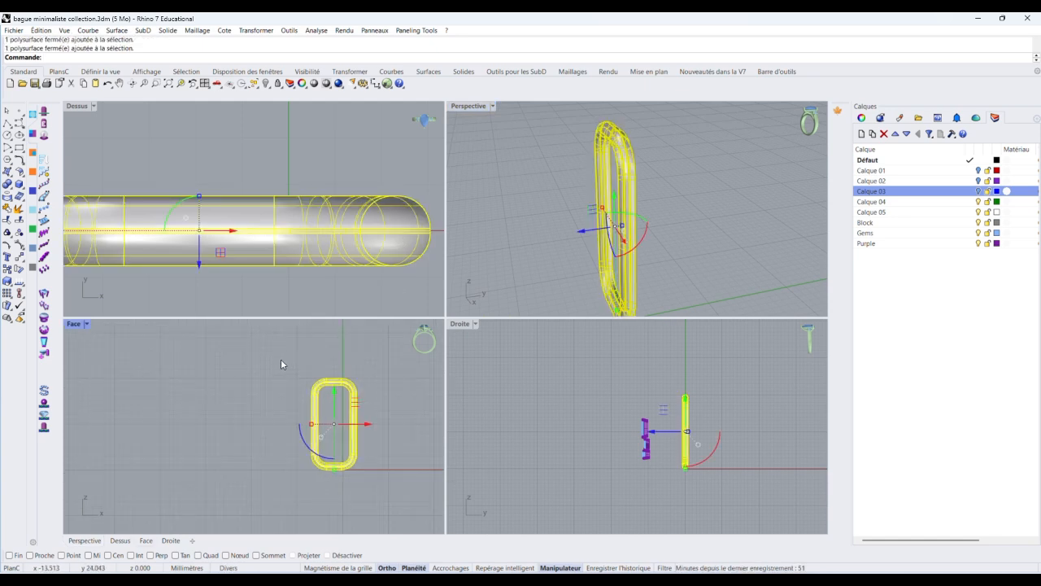
pyautogui.click(267, 84)
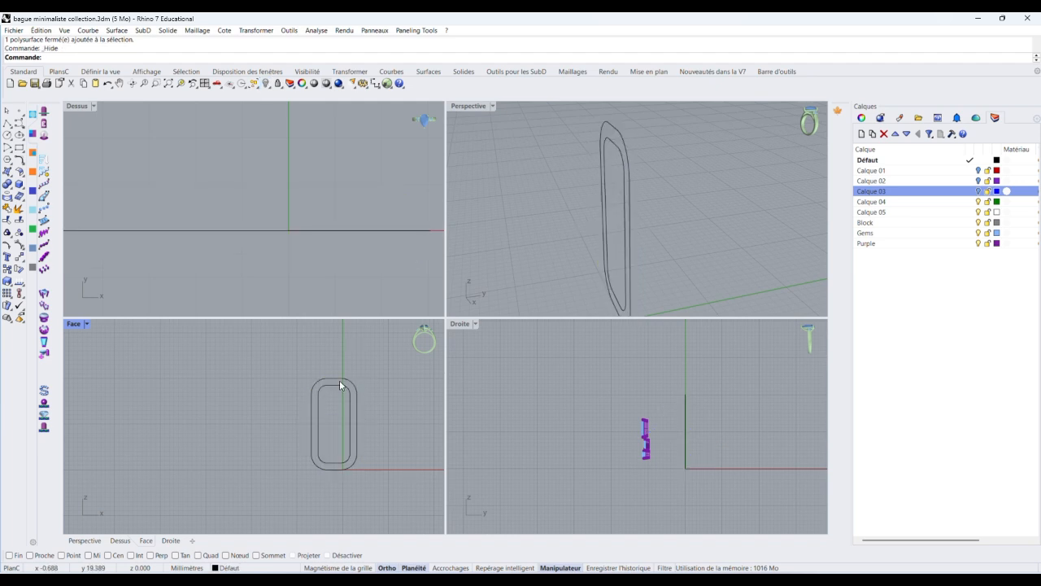
pyautogui.click(340, 385)
pyautogui.click(341, 380)
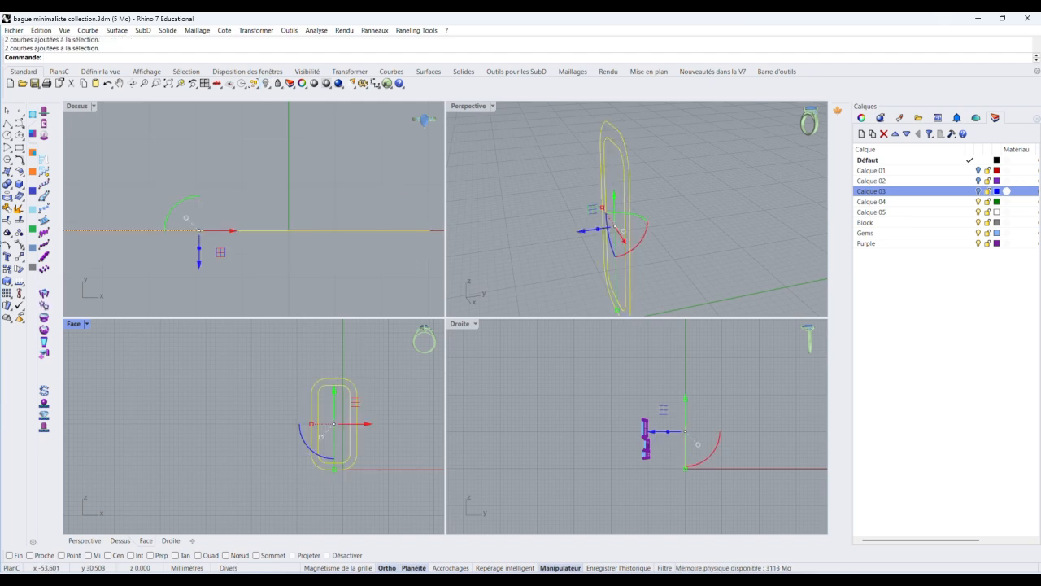
pyautogui.click(19, 232)
pyautogui.click(381, 389)
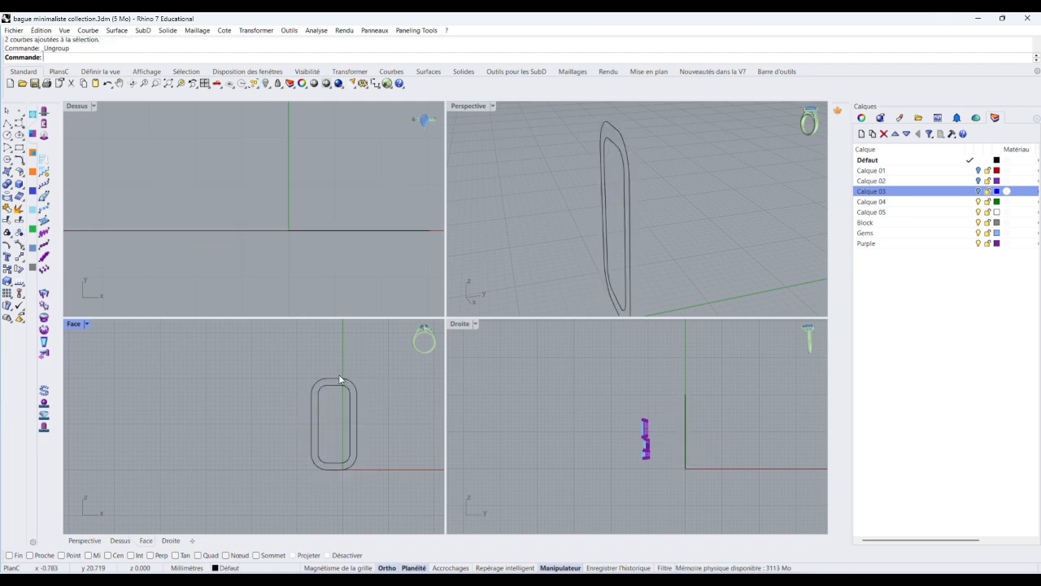
# Copy the outer outline straight up above the originals in the Face view and delete the surplus overlapping copy.
pyautogui.click(342, 379)
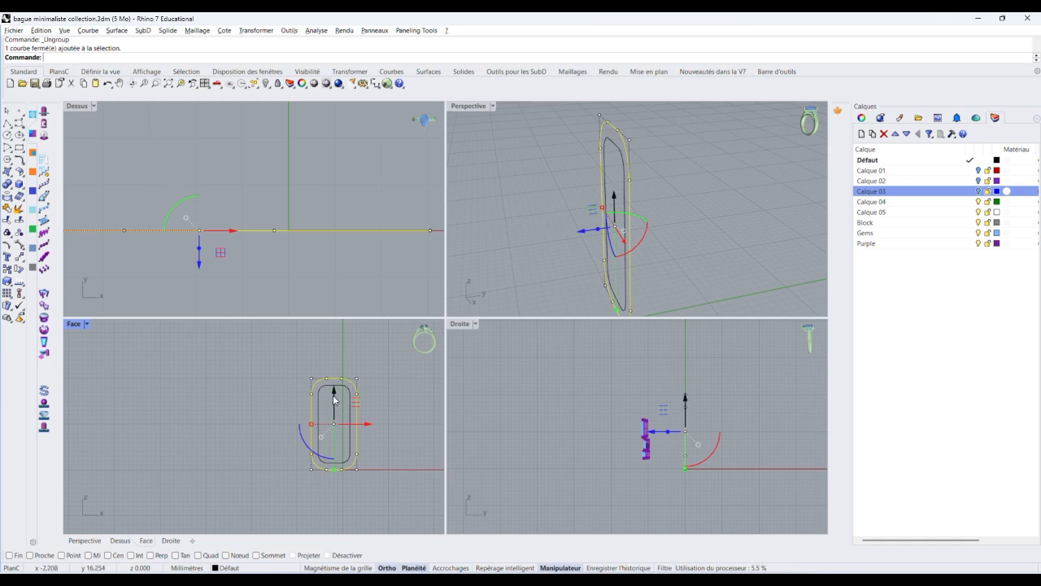
pyautogui.moveTo(334, 401); pyautogui.dragTo(338, 341)
pyautogui.moveTo(405, 400); pyautogui.dragTo(396, 472, button='right')
pyautogui.keyDown('alt'); pyautogui.moveTo(324, 417); pyautogui.dragTo(321, 371); pyautogui.keyUp('alt')
pyautogui.scroll(-3, 379, 417)
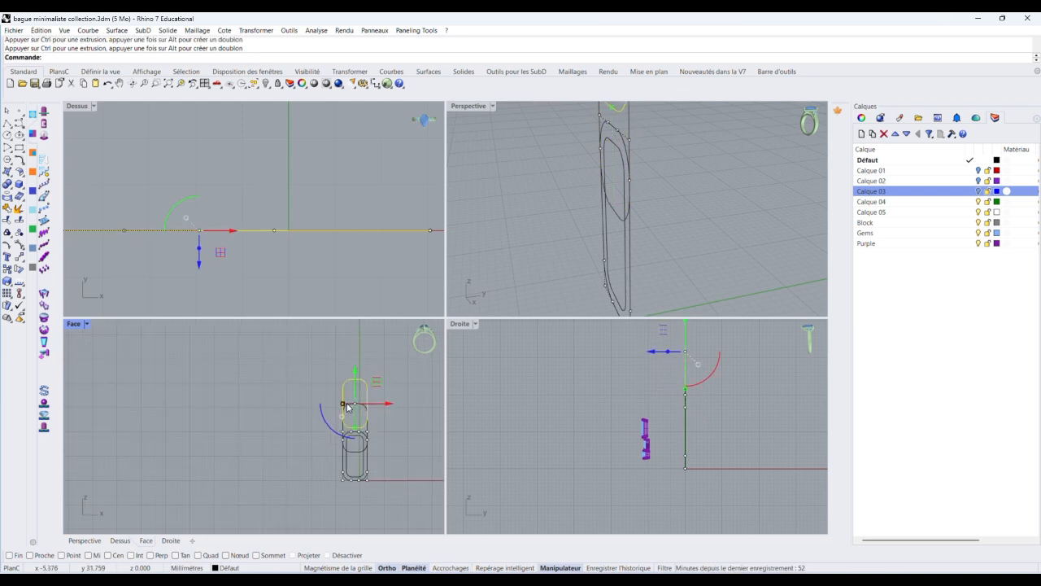
pyautogui.scroll(5, 348, 407)
pyautogui.click(344, 413)
pyautogui.press('Delete')
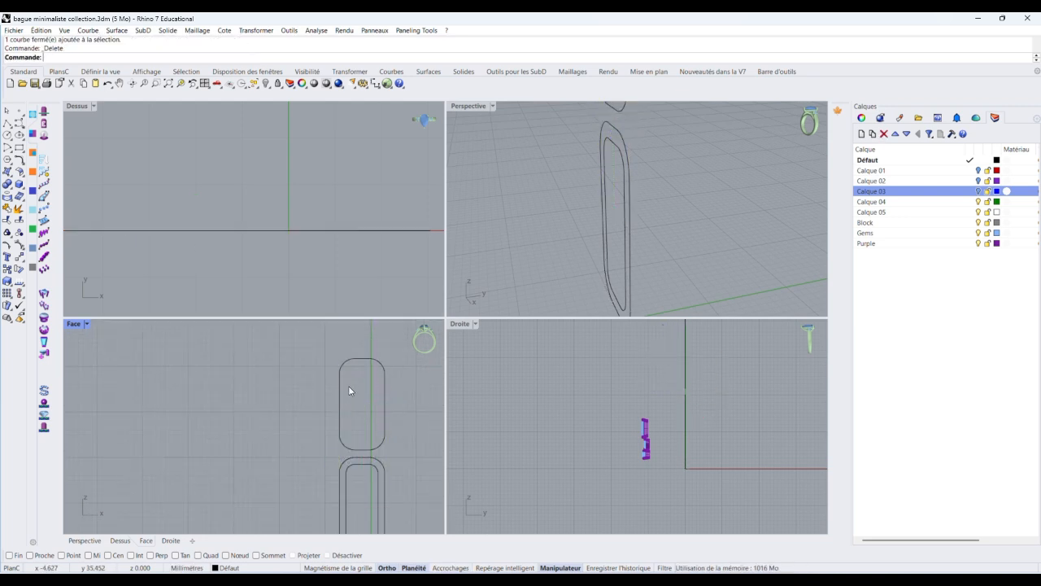
# Scale the copied outline down to a small link size and move it down onto the top edge of the outer outline.
pyautogui.click(341, 388)
pyautogui.scroll(4, 342, 410)
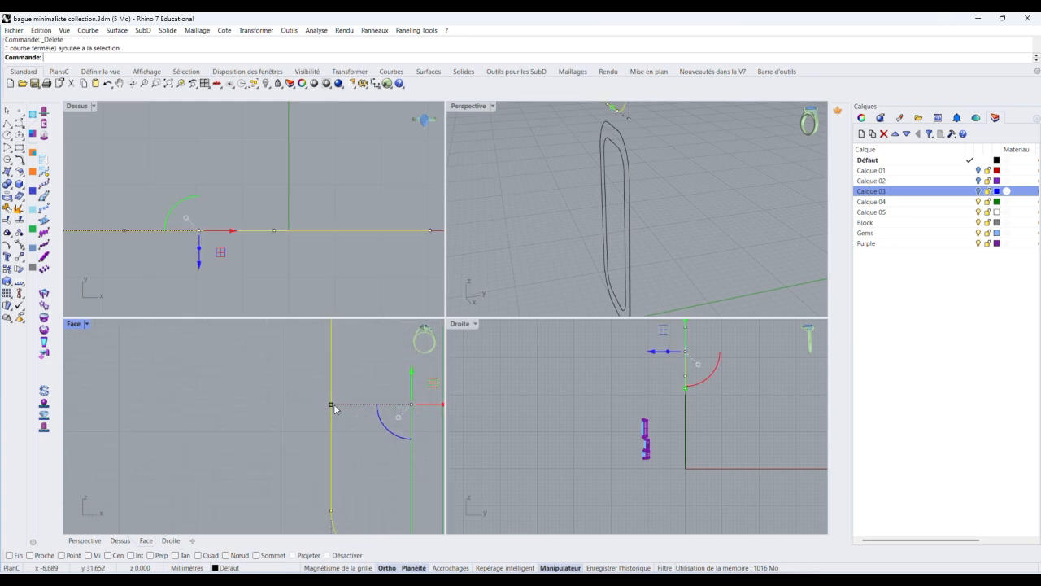
pyautogui.moveTo(333, 407); pyautogui.dragTo(395, 418)
pyautogui.scroll(-7, 357, 366)
pyautogui.moveTo(381, 375); pyautogui.dragTo(388, 447)
# Rotate the small outline 90° in the Dessus view so it stands perpendicular to the frame, and show the hidden frame again.
pyautogui.scroll(12, 699, 376)
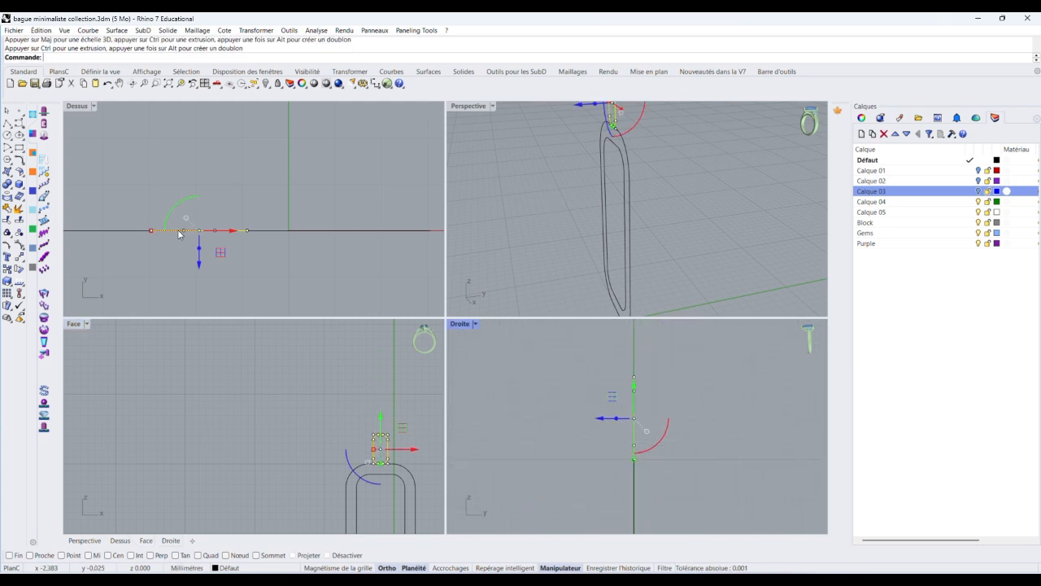
pyautogui.moveTo(186, 204); pyautogui.dragTo(174, 244)
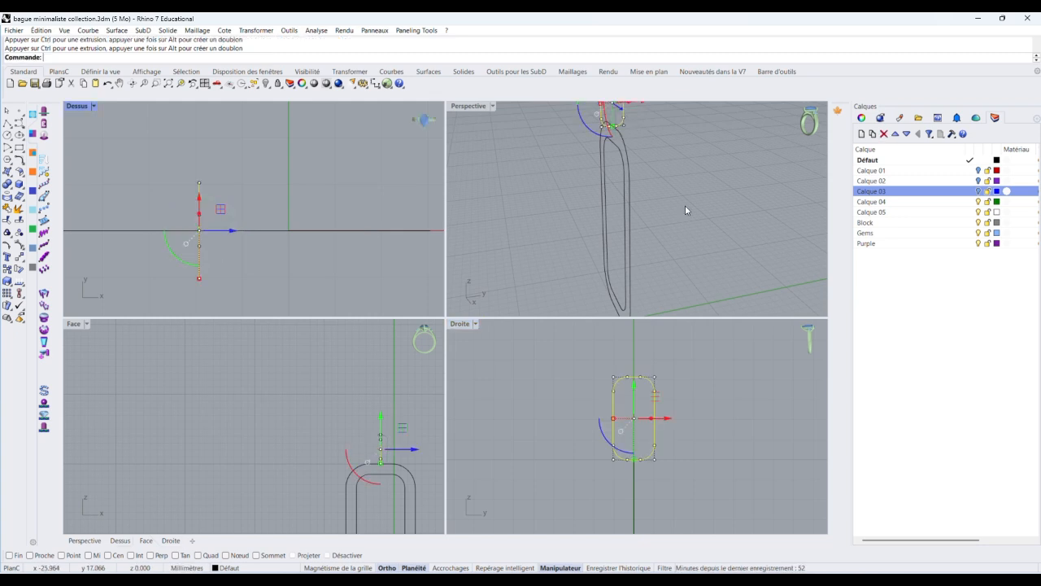
pyautogui.moveTo(687, 213); pyautogui.dragTo(735, 218, button='right')
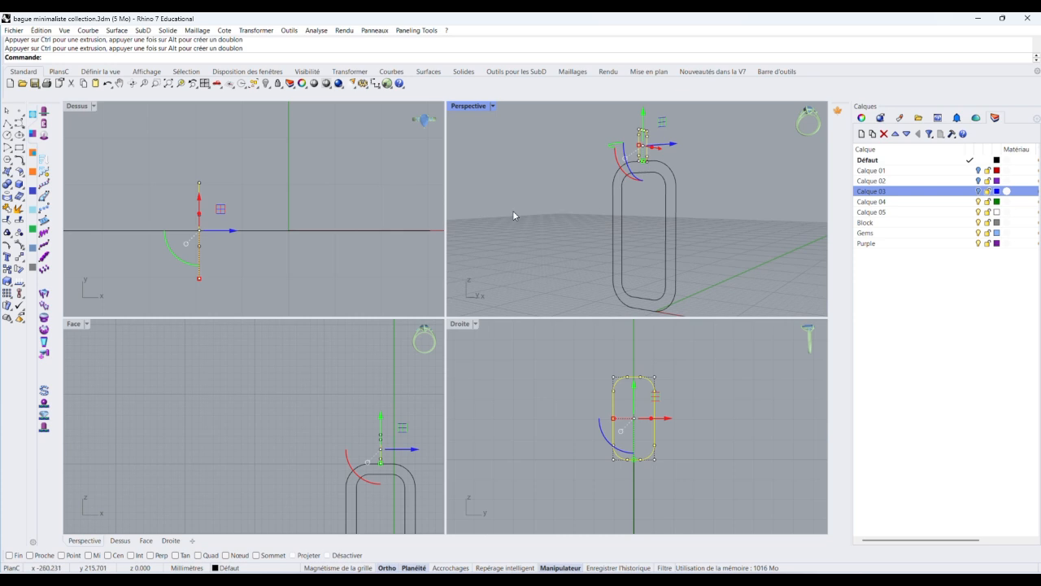
pyautogui.click(270, 88)
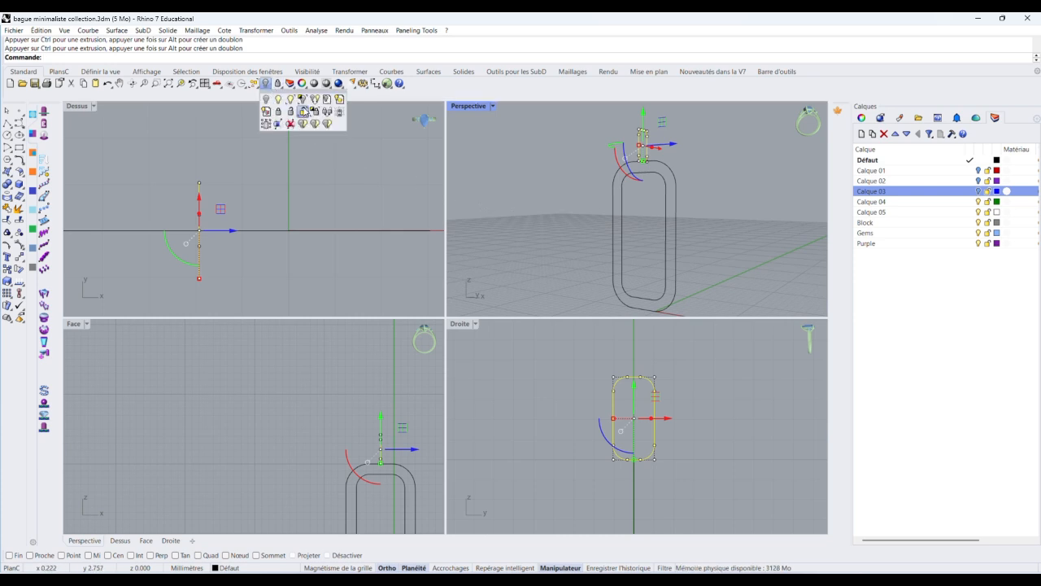
pyautogui.click(275, 97)
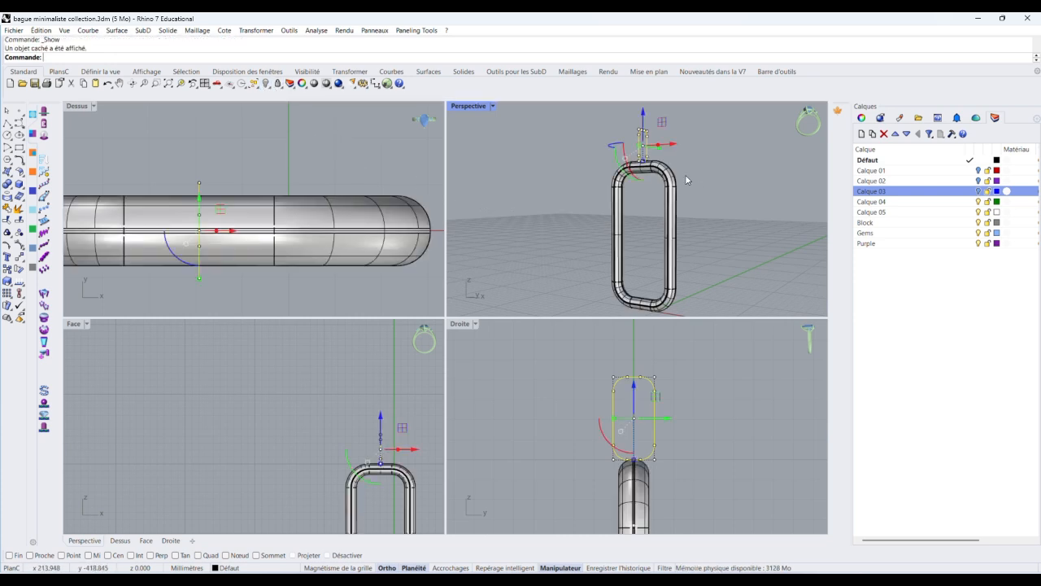
pyautogui.moveTo(685, 179); pyautogui.dragTo(618, 175, button='right')
pyautogui.scroll(10, 647, 127)
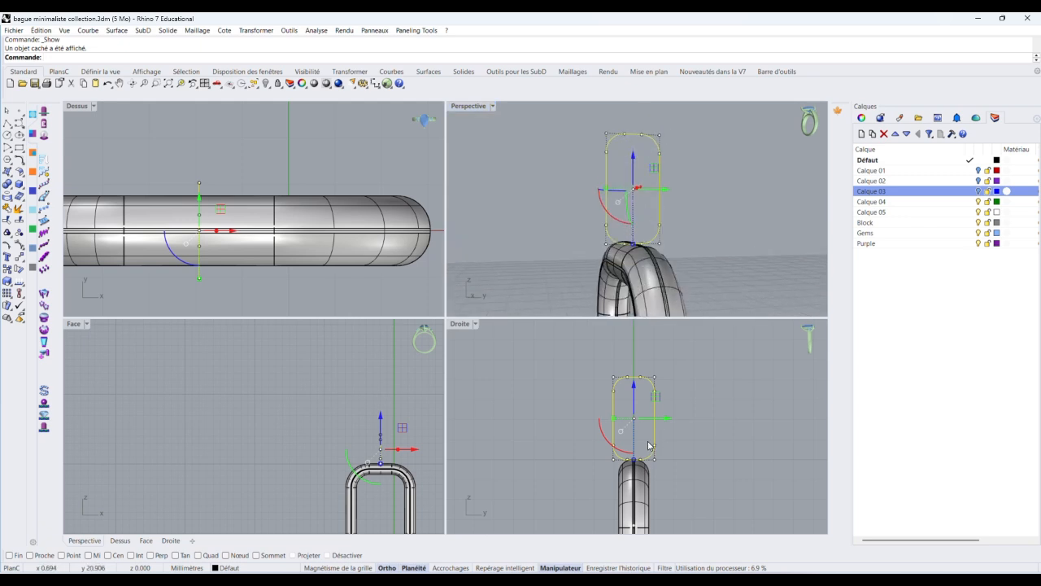
# Resize the small upright outline in the Droite view so it is slightly shorter and narrower, leaving a gap above the frame.
pyautogui.scroll(6, 642, 441)
pyautogui.scroll(-4, 639, 435)
pyautogui.moveTo(689, 432)
pyautogui.mouseDown(button='right')
pyautogui.moveTo(676, 430)
pyautogui.moveTo(696, 435)
pyautogui.mouseUp(button='right')
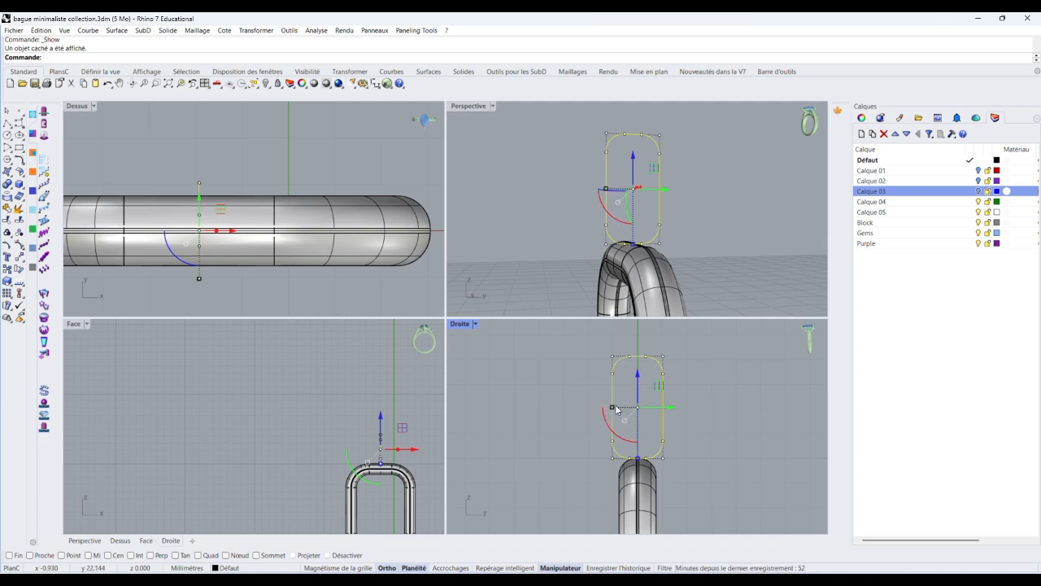
pyautogui.scroll(5, 616, 409)
pyautogui.scroll(-2, 610, 408)
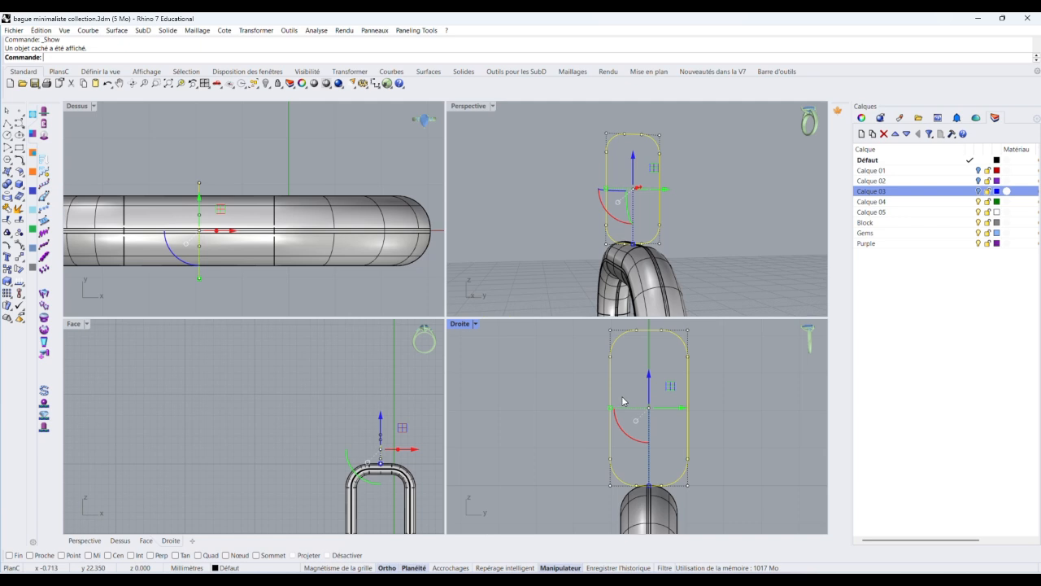
pyautogui.scroll(3, 621, 405)
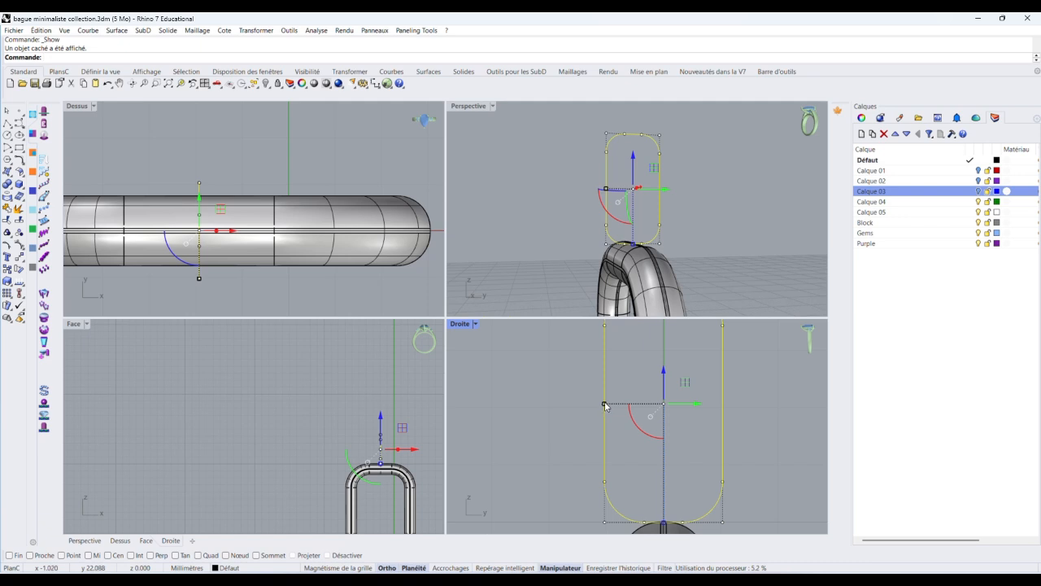
pyautogui.moveTo(604, 403); pyautogui.dragTo(602, 397)
pyautogui.scroll(-5, 632, 399)
pyautogui.scroll(3, 640, 405)
pyautogui.scroll(-4, 635, 406)
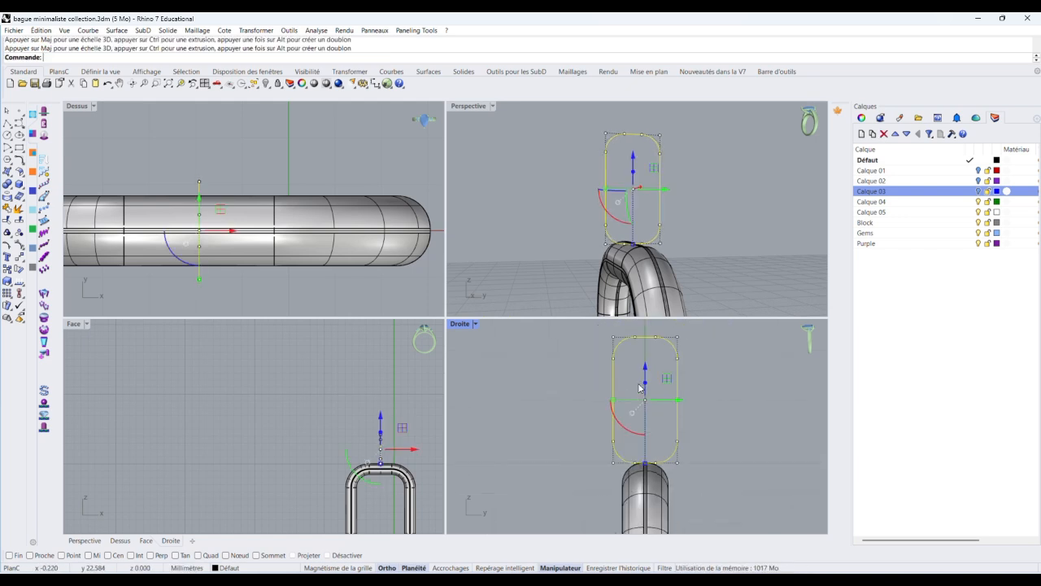
pyautogui.scroll(4, 645, 368)
pyautogui.moveTo(645, 512); pyautogui.dragTo(645, 498)
pyautogui.moveTo(645, 388); pyautogui.dragTo(616, 400)
pyautogui.scroll(-3, 577, 366)
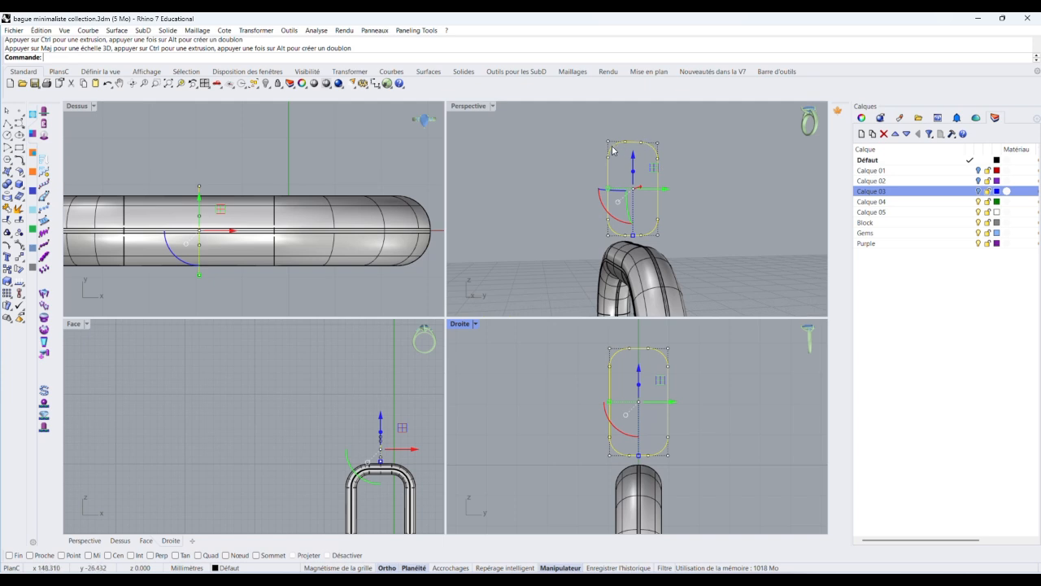
# Try a 0.8 mm diameter pipe along the small upright outline and delete the resulting solid.
pyautogui.click(662, 138)
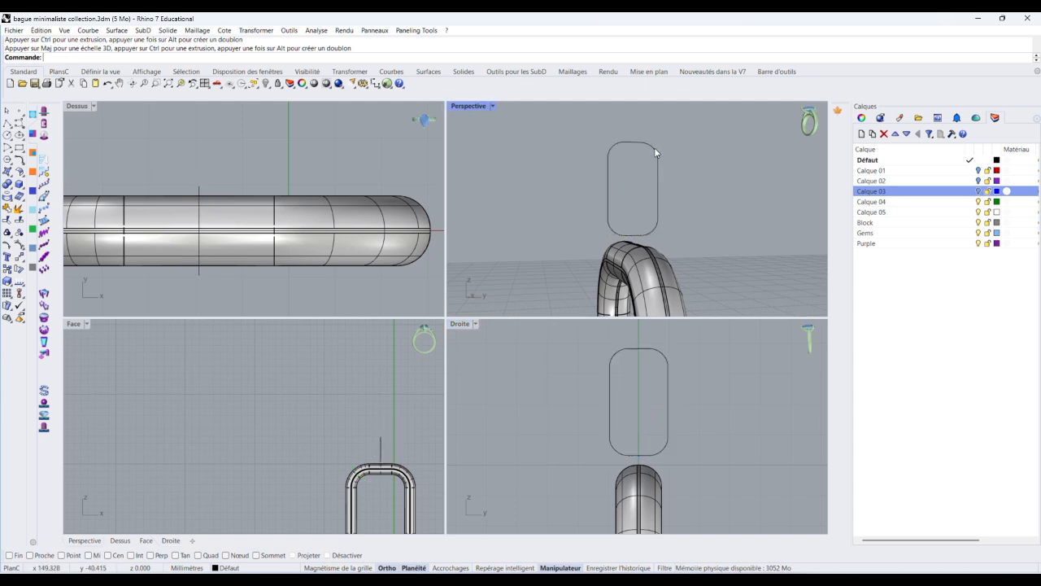
pyautogui.click(640, 144)
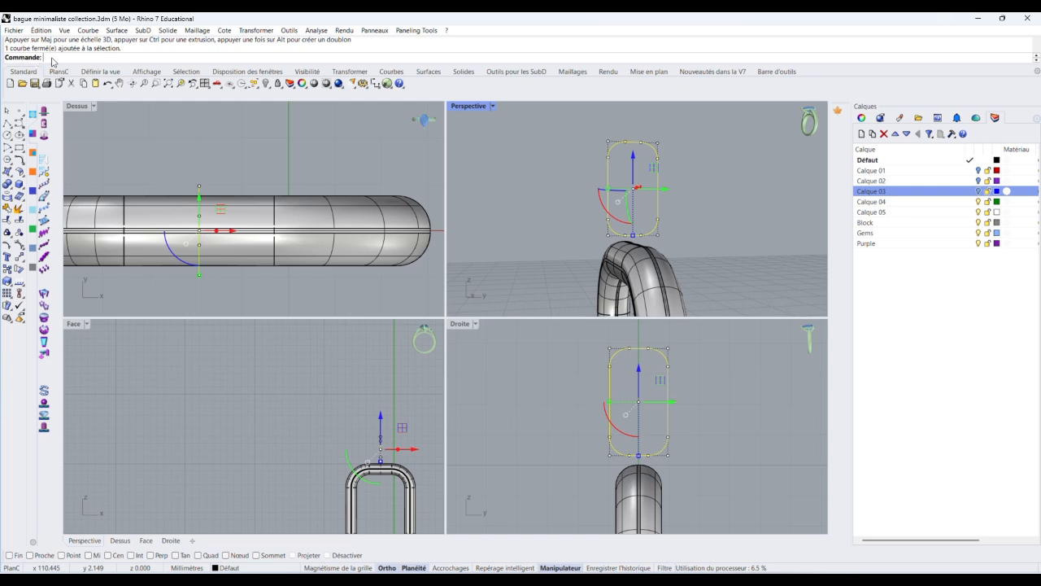
pyautogui.write('Tuyau')
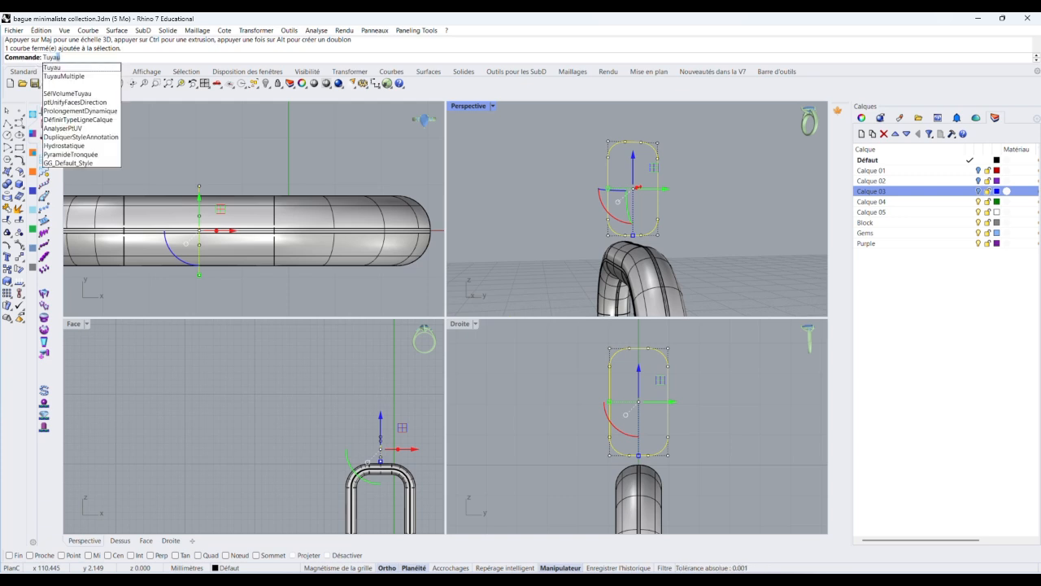
pyautogui.press('Return')
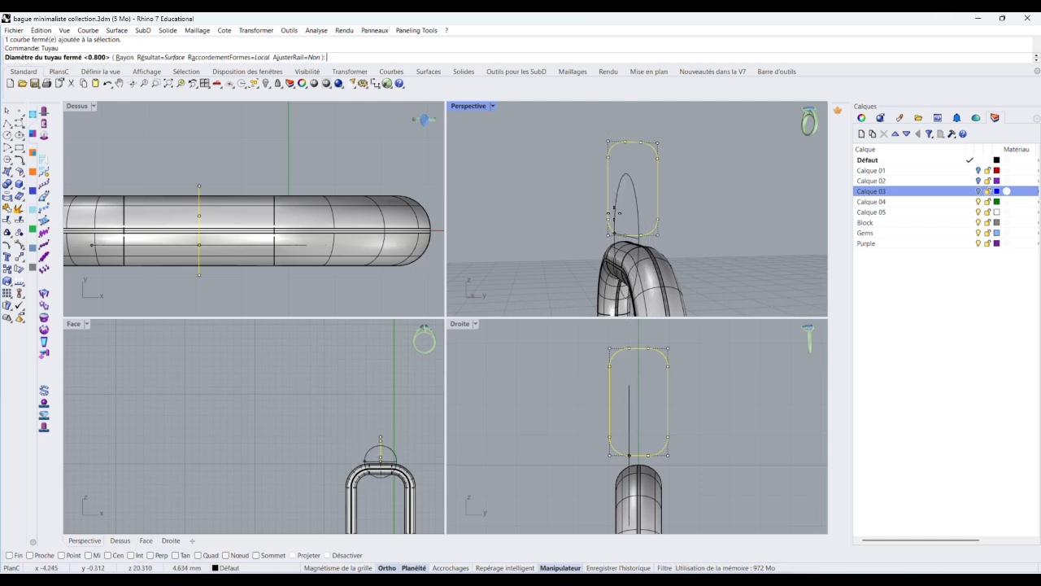
pyautogui.click(616, 213)
pyautogui.press('Return')
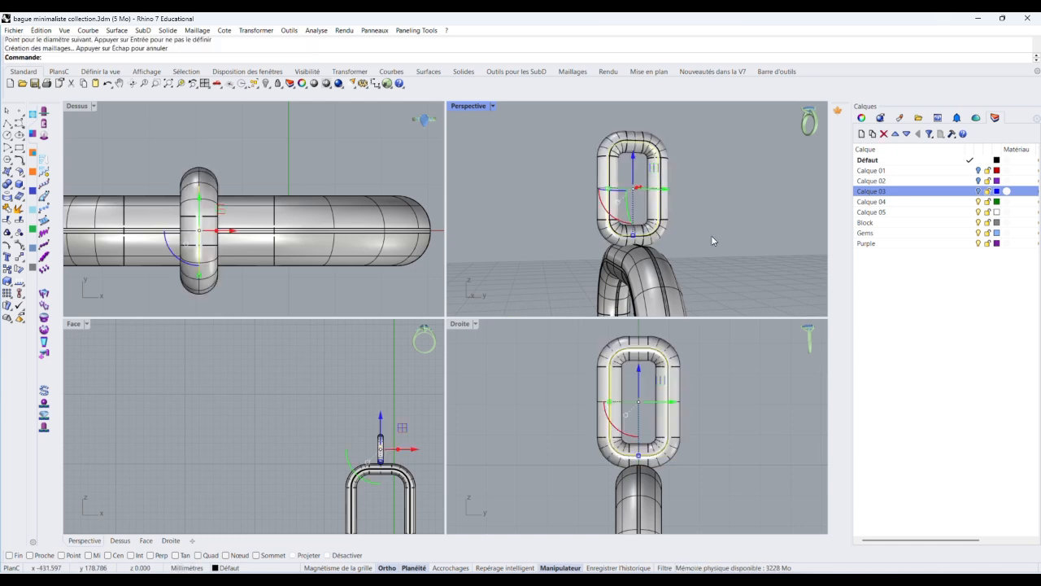
pyautogui.moveTo(722, 246); pyautogui.dragTo(675, 244, button='right')
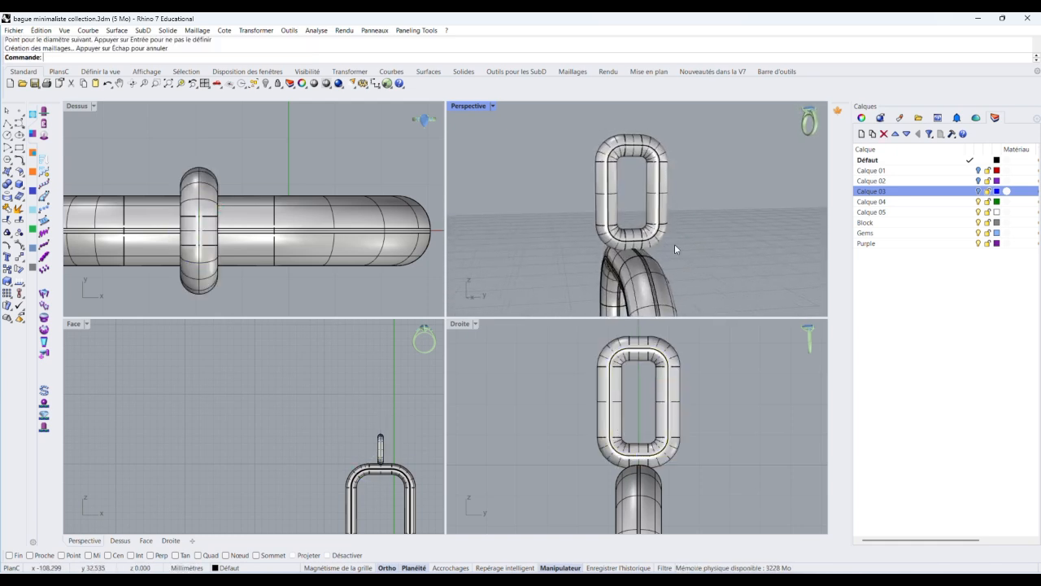
pyautogui.click(650, 237)
pyautogui.press('Delete')
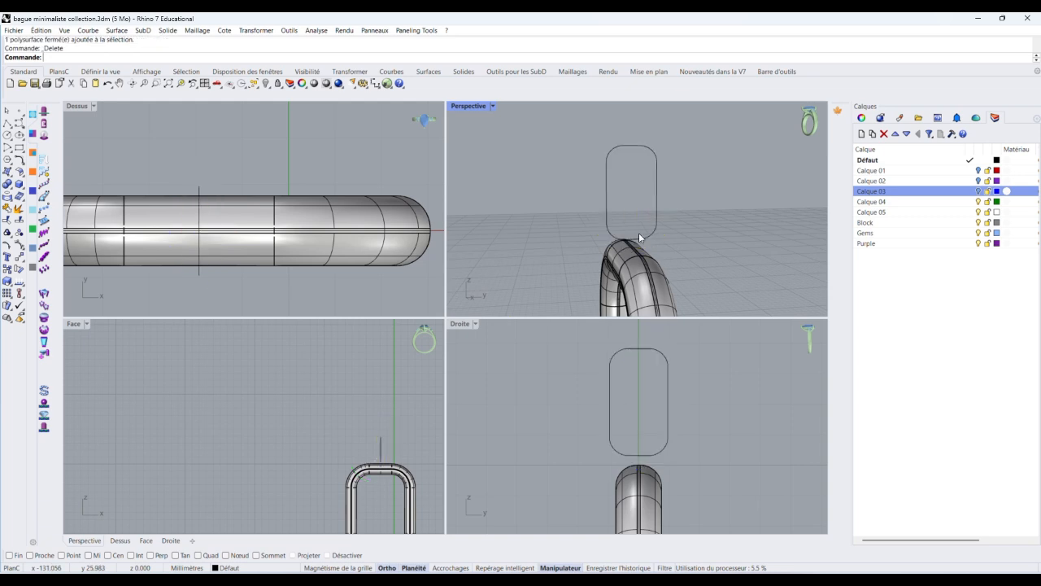
# Pipe the small upright outline above the frame with a 0.7 mm diameter.
pyautogui.click(606, 217)
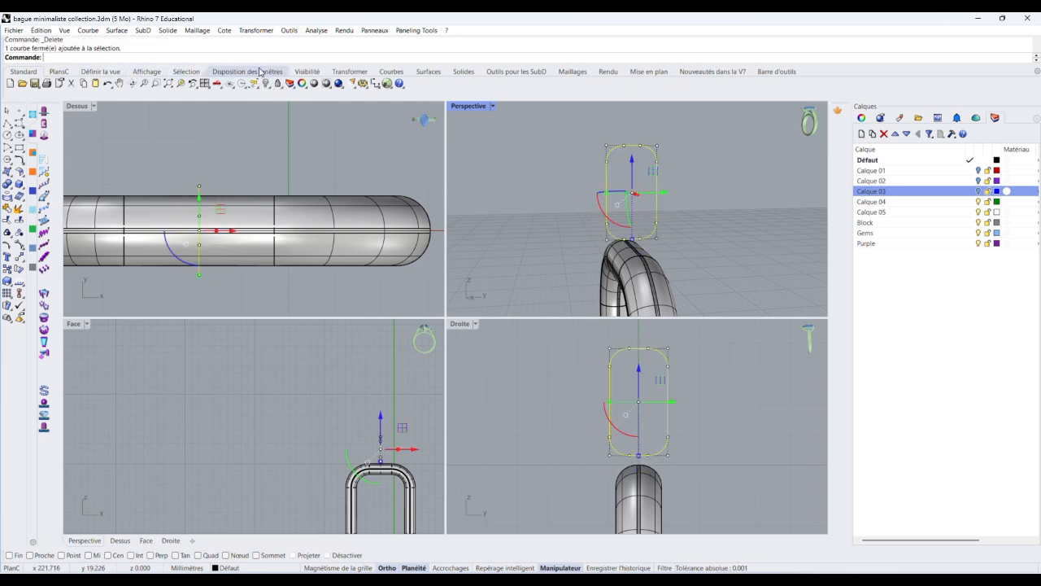
pyautogui.rightClick(529, 156)
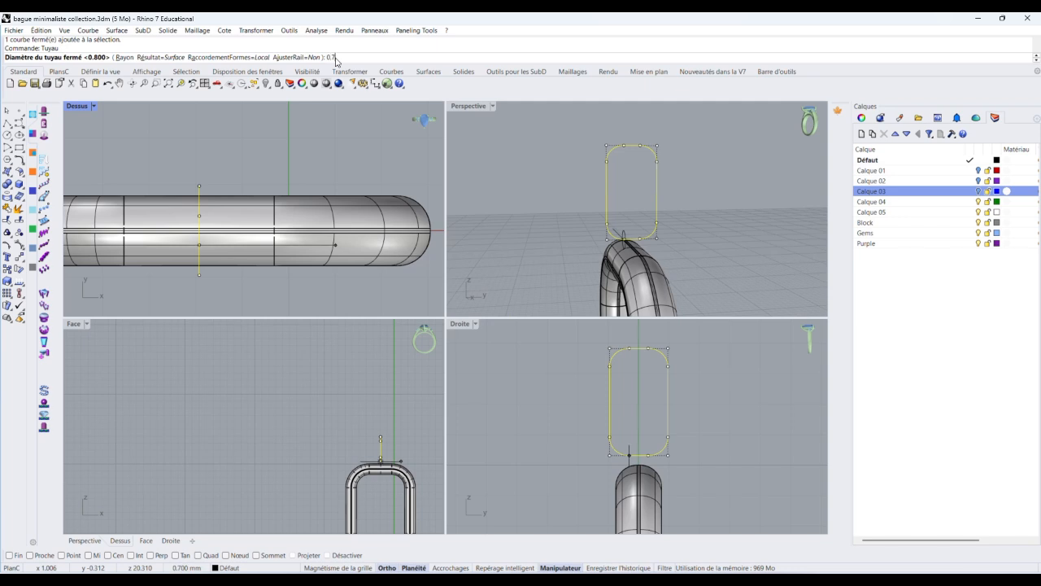
pyautogui.write('0.7')
pyautogui.press('Return')
pyautogui.press('Return')
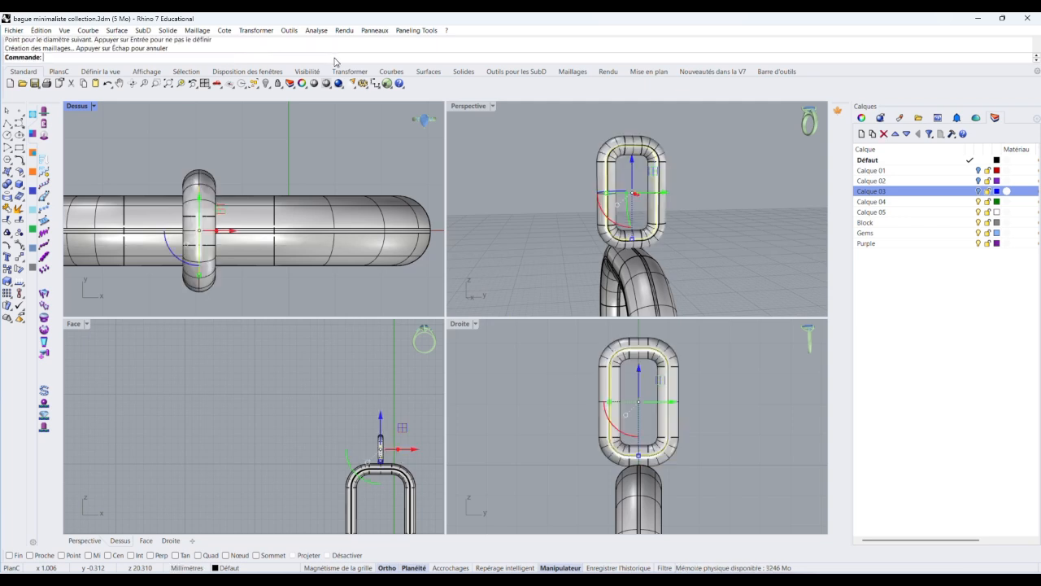
pyautogui.click(720, 432)
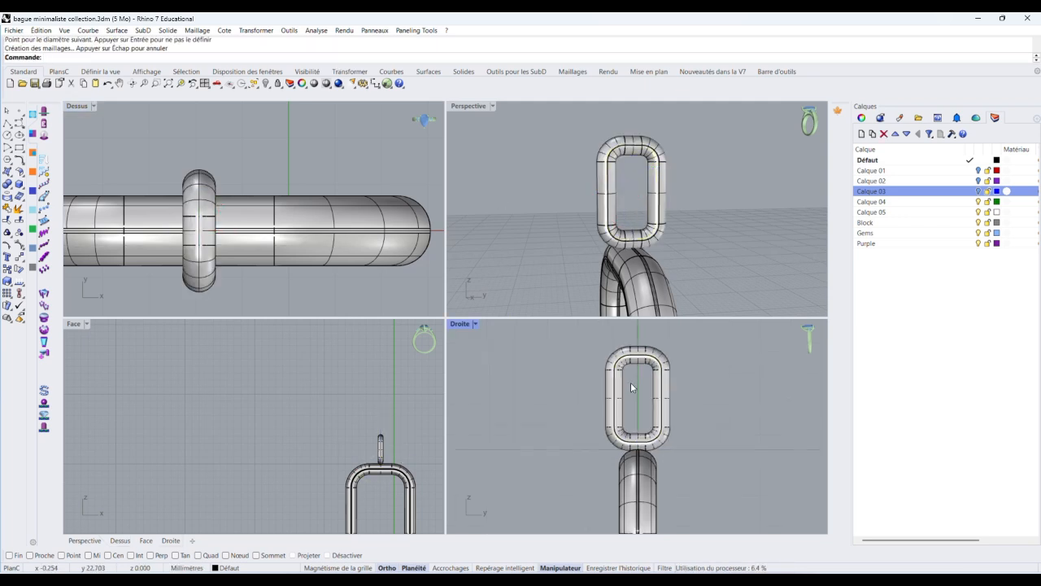
# Examine the piped link's proportions and its contact with the top of the frame from several views.
pyautogui.moveTo(620, 200)
pyautogui.mouseDown(button='right')
pyautogui.moveTo(759, 216)
pyautogui.moveTo(483, 181)
pyautogui.moveTo(735, 188)
pyautogui.moveTo(610, 193)
pyautogui.mouseUp(button='right')
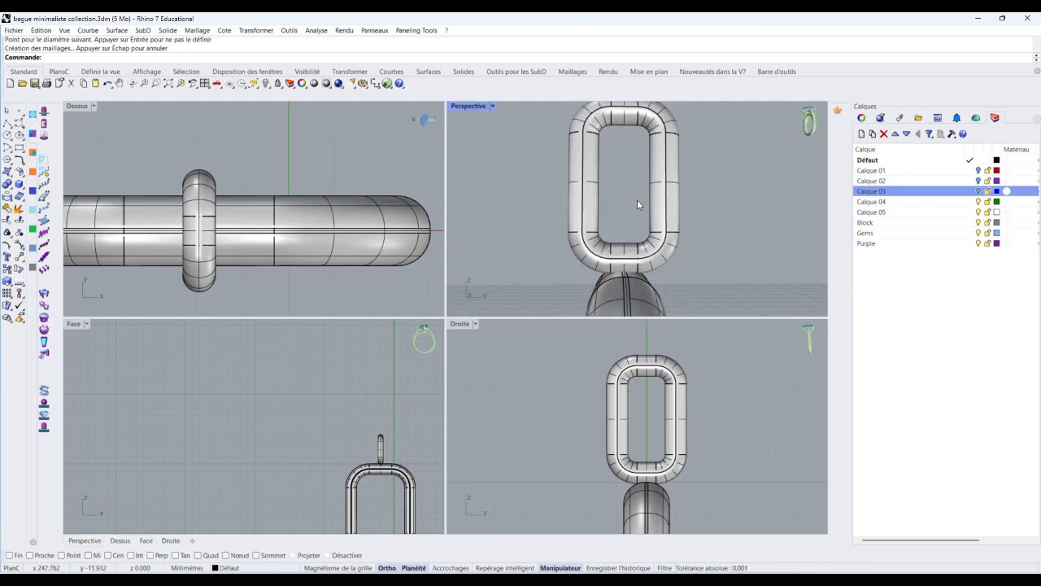
pyautogui.scroll(6, 639, 200)
pyautogui.click(691, 188)
pyautogui.scroll(-4, 654, 205)
pyautogui.moveTo(624, 154); pyautogui.dragTo(628, 160)
pyautogui.click(749, 220)
pyautogui.scroll(4, 656, 465)
pyautogui.scroll(-12, 629, 422)
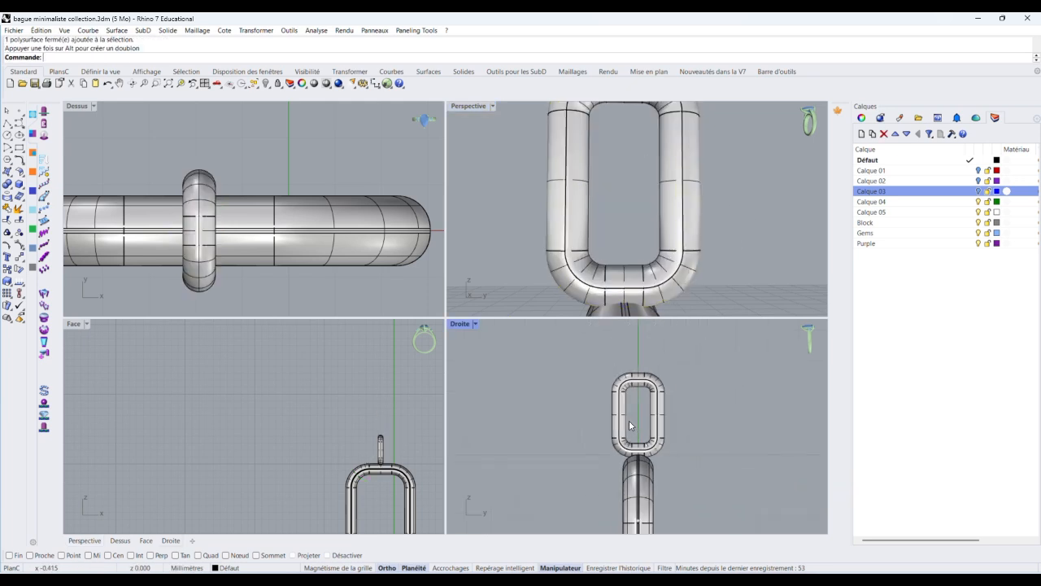
pyautogui.moveTo(608, 260); pyautogui.dragTo(777, 252, button='right')
pyautogui.scroll(-5, 520, 265)
pyautogui.scroll(-4, 358, 268)
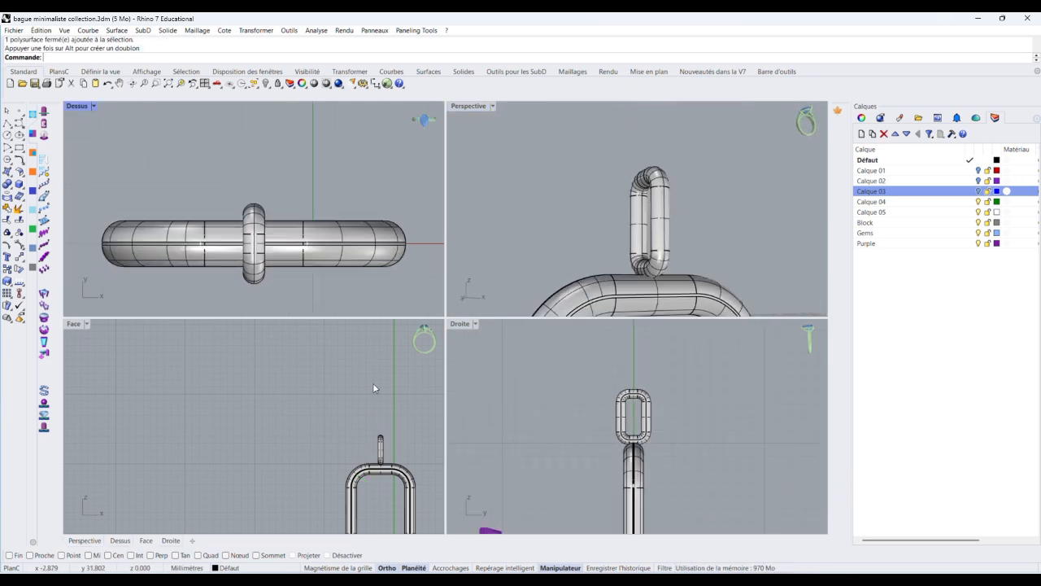
pyautogui.scroll(12, 399, 431)
pyautogui.scroll(10, 614, 417)
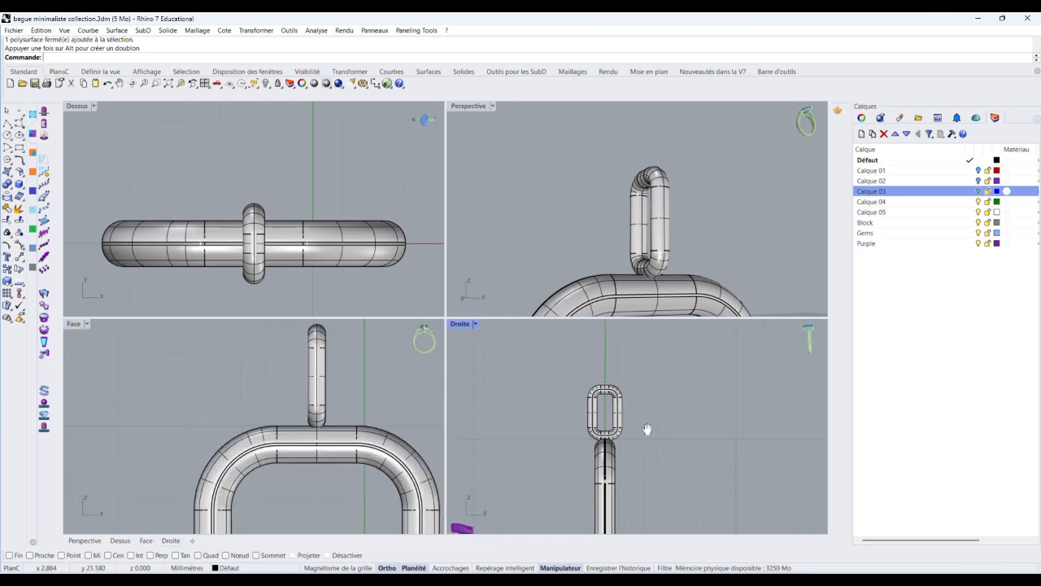
# Scale the piped link slightly narrower in the Droite view.
pyautogui.click(614, 416)
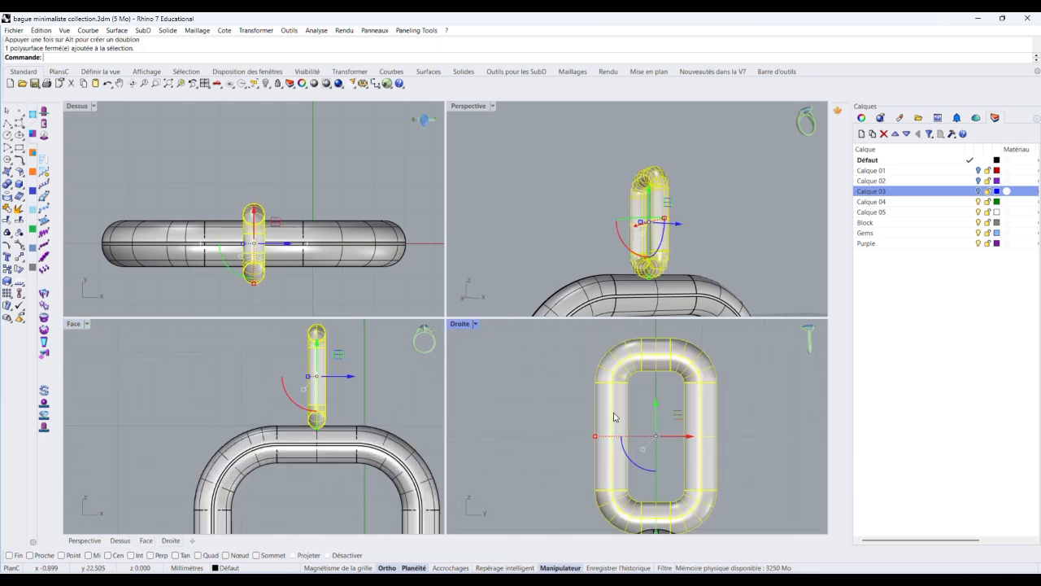
pyautogui.scroll(-3, 616, 423)
pyautogui.scroll(2, 616, 427)
pyautogui.scroll(-3, 616, 436)
pyautogui.scroll(3, 618, 431)
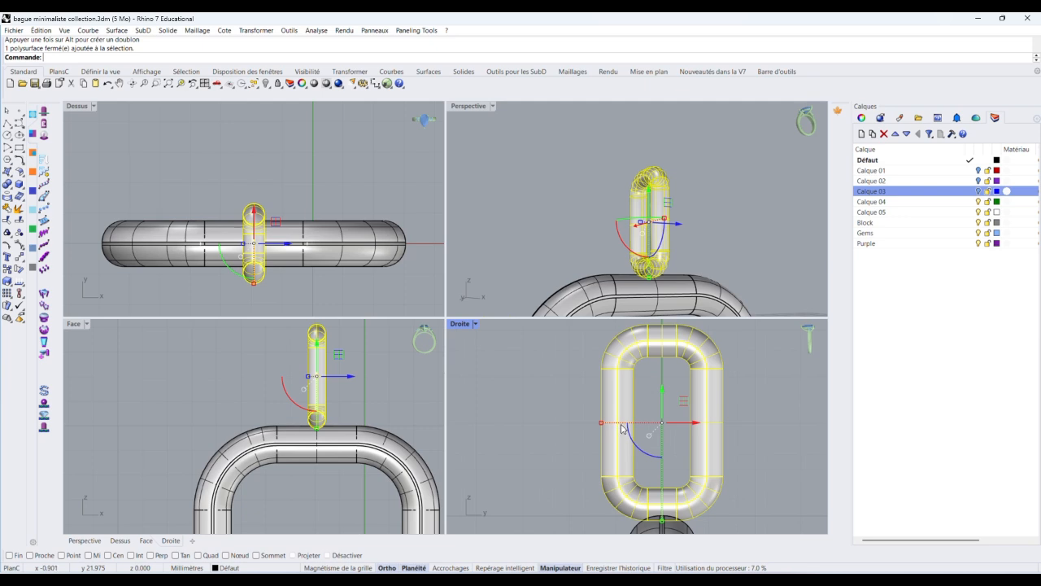
pyautogui.scroll(3, 611, 430)
pyautogui.scroll(-2, 584, 422)
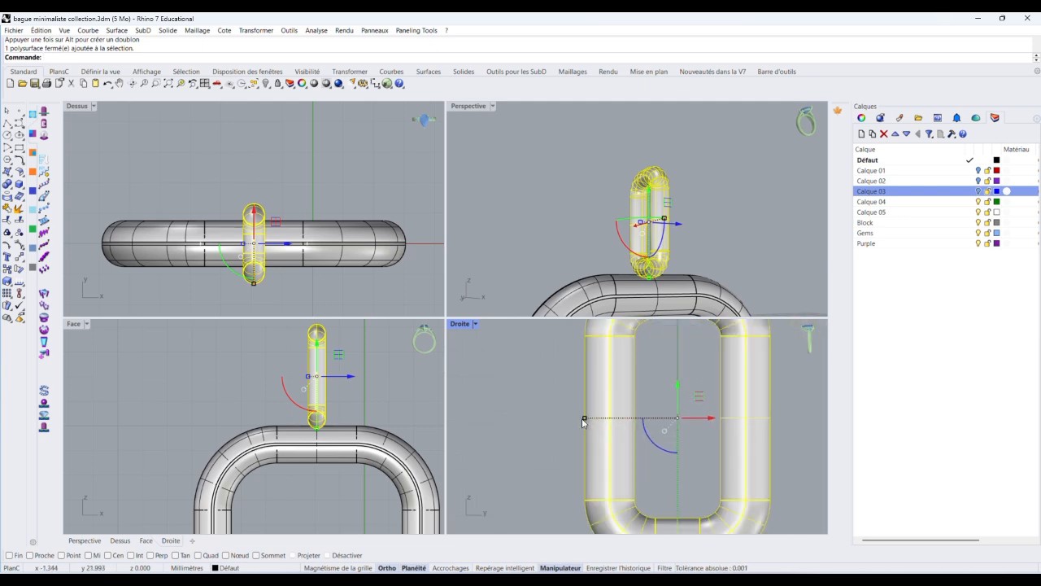
pyautogui.moveTo(586, 419); pyautogui.dragTo(604, 421)
pyautogui.scroll(-2, 652, 409)
pyautogui.scroll(1, 649, 403)
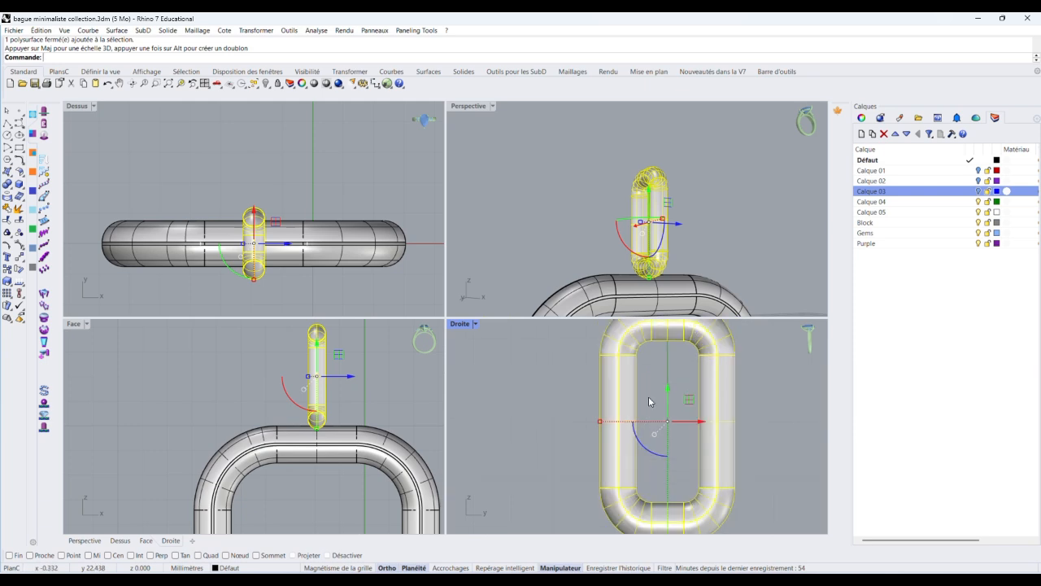
pyautogui.scroll(-2, 634, 411)
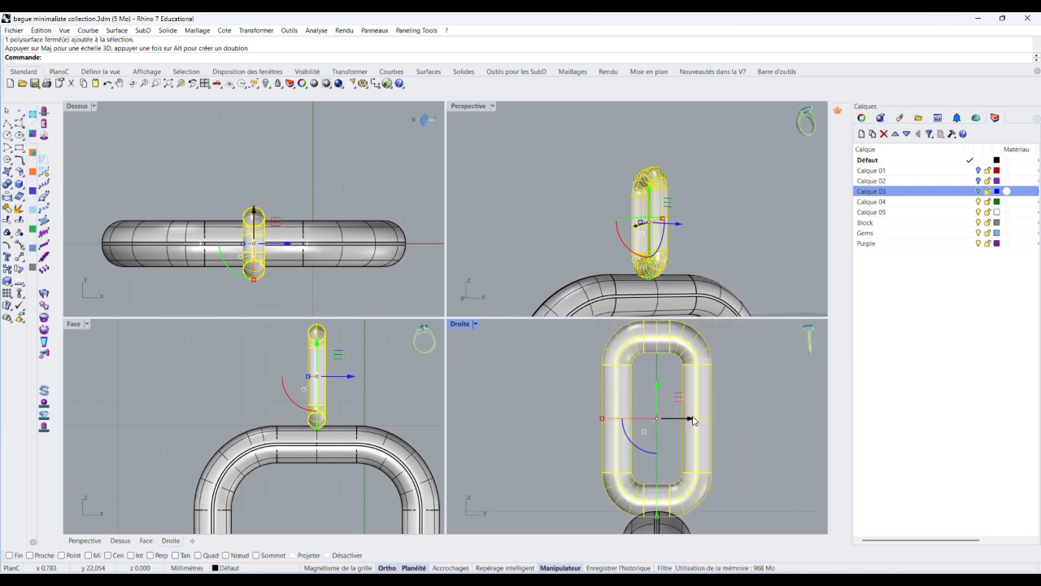
# Delete the piped link and shrink its outline in the Droite view so it is narrower and shorter above the frame.
pyautogui.click(737, 410)
pyautogui.click(707, 410)
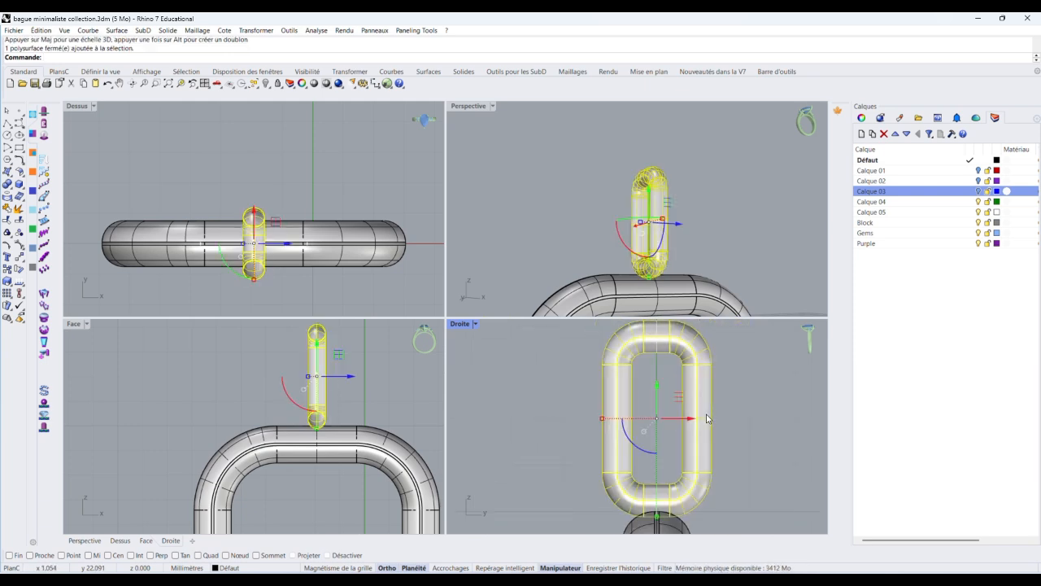
pyautogui.press('Delete')
pyautogui.click(701, 420)
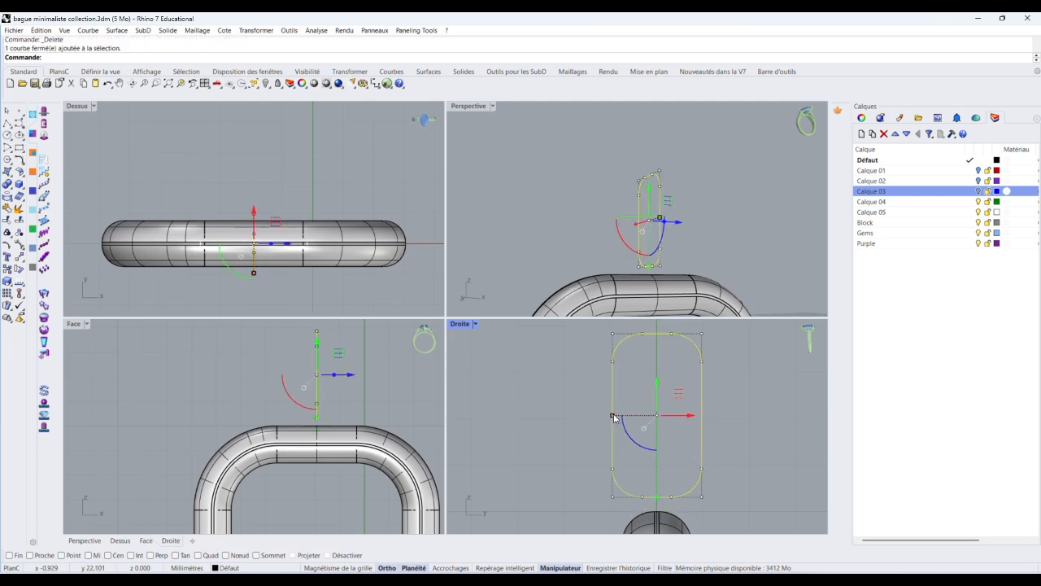
pyautogui.moveTo(614, 417); pyautogui.dragTo(657, 419)
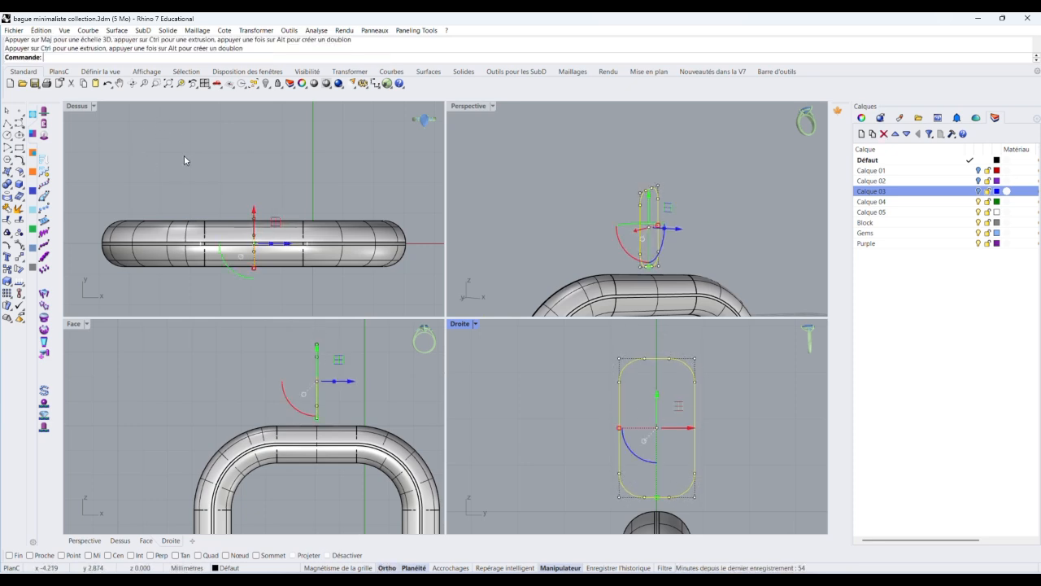
# Pipe the resized outline with a 0.7 mm diameter and undo the oversized pipe.
pyautogui.write('Tuyau')
pyautogui.press('Return')
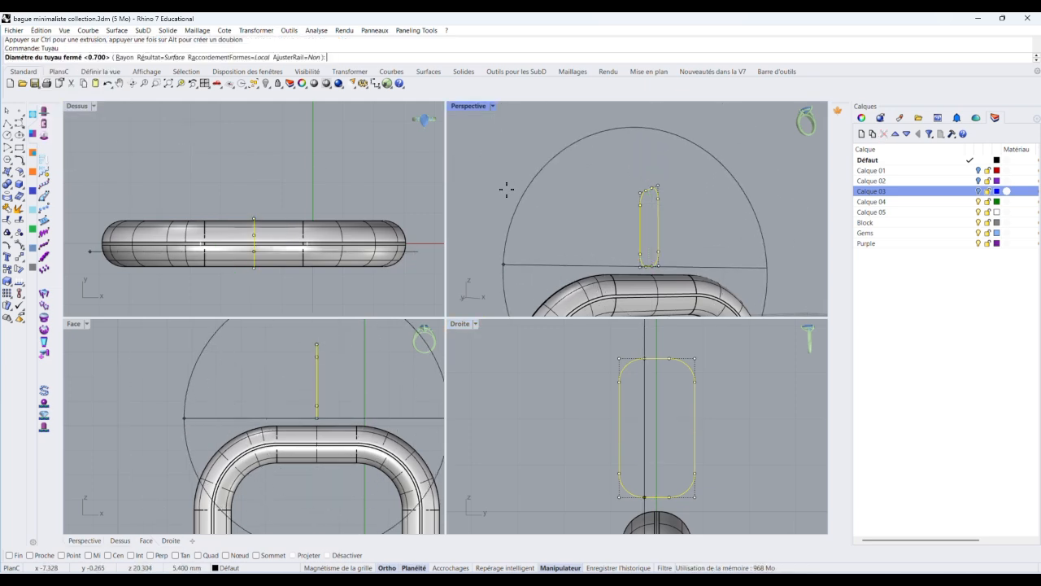
pyautogui.press('Return')
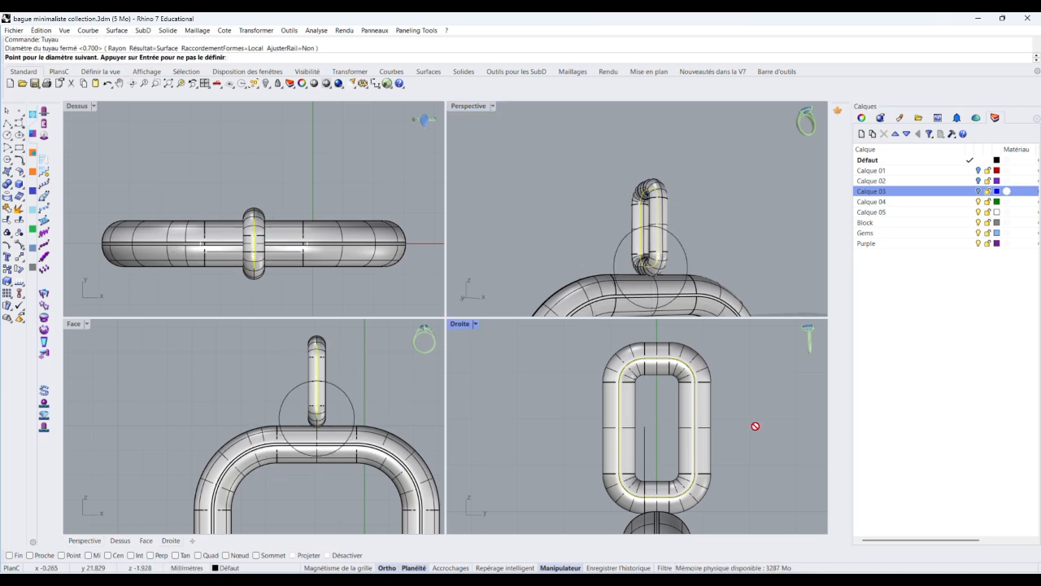
pyautogui.press('Return')
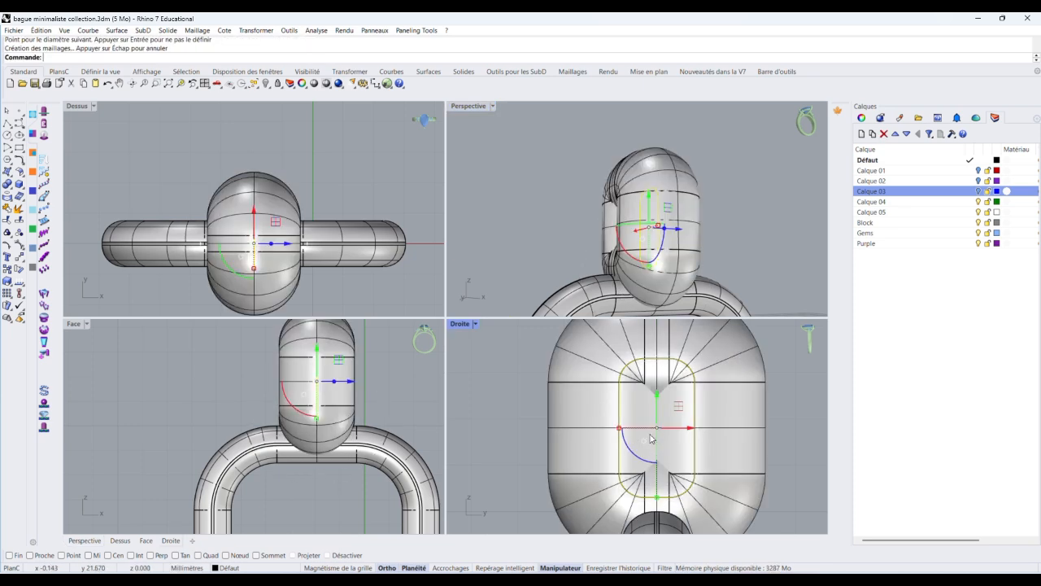
pyautogui.hotkey('ctrl', 'z')
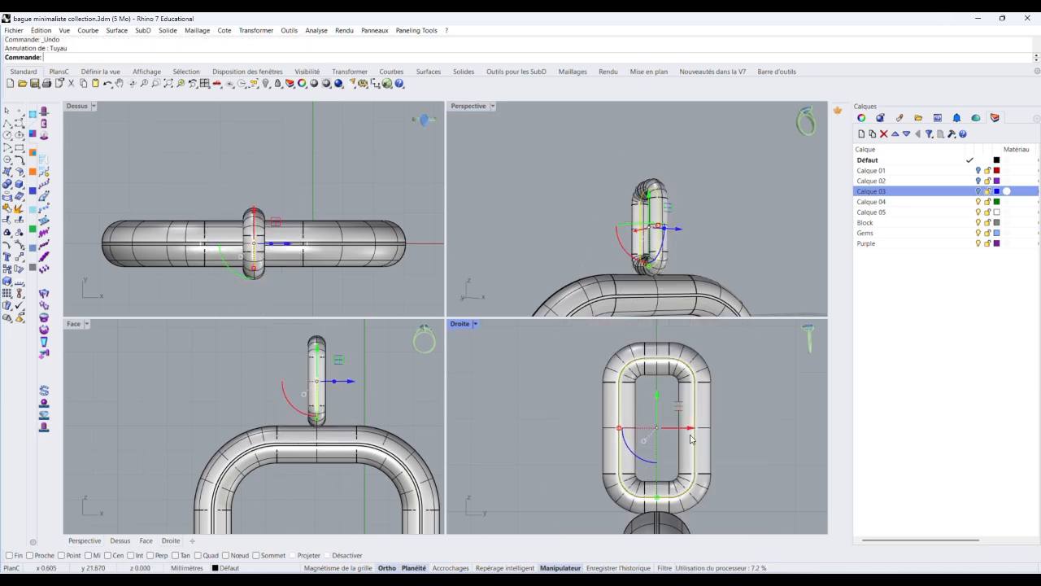
# Examine the new link's proportions against the frame in the Droite and Perspective views.
pyautogui.click(746, 433)
pyautogui.scroll(3, 671, 425)
pyautogui.scroll(-4, 658, 424)
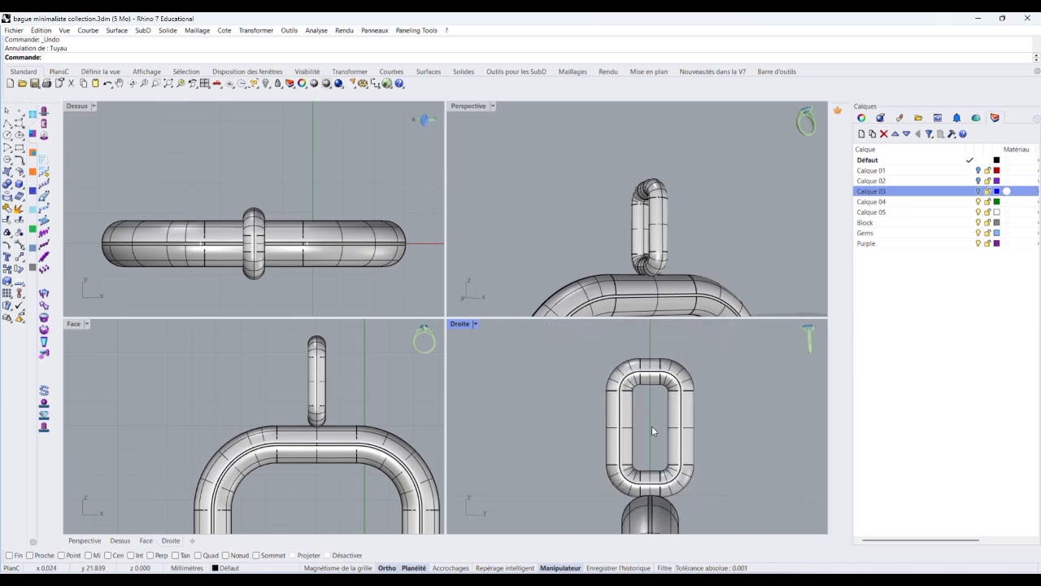
pyautogui.scroll(2, 652, 426)
pyautogui.click(663, 432)
pyautogui.click(730, 411)
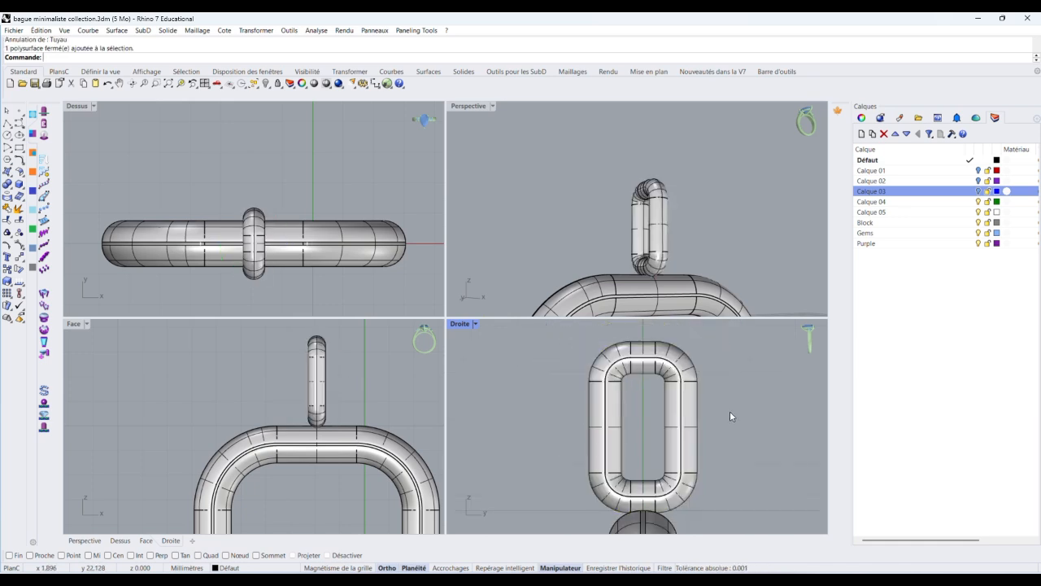
pyautogui.moveTo(713, 240); pyautogui.dragTo(570, 244, button='right')
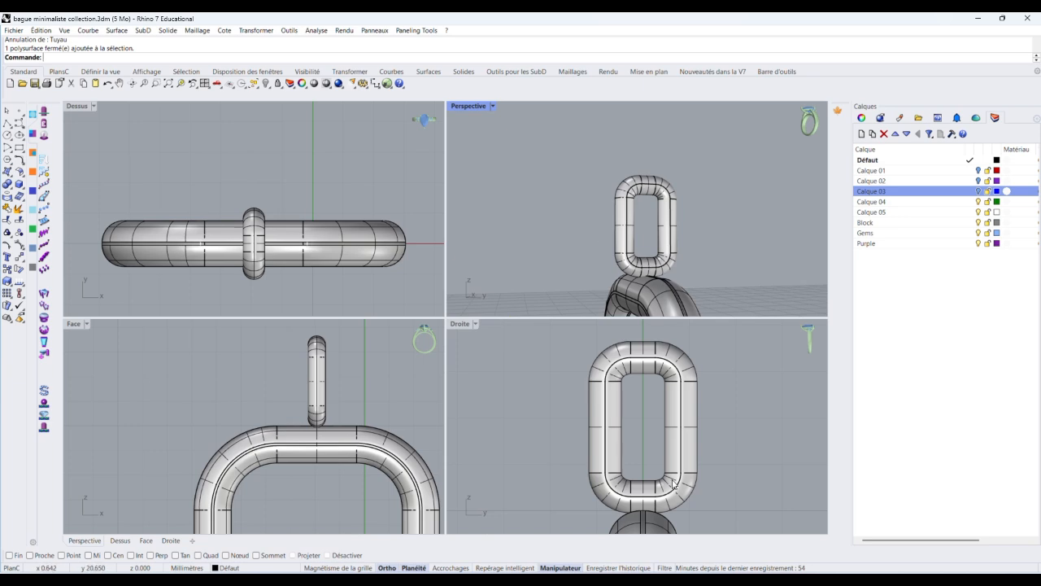
# Select the link together with its outline and enlarge both slightly in the Droite view.
pyautogui.click(681, 442)
pyautogui.scroll(4, 632, 430)
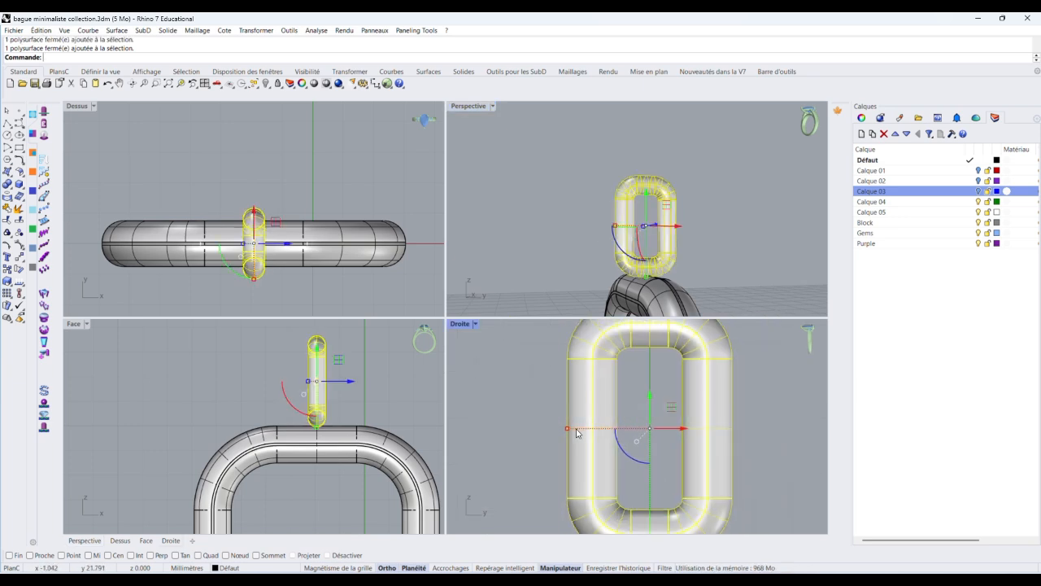
pyautogui.scroll(-2, 641, 417)
pyautogui.moveTo(744, 474); pyautogui.dragTo(671, 448)
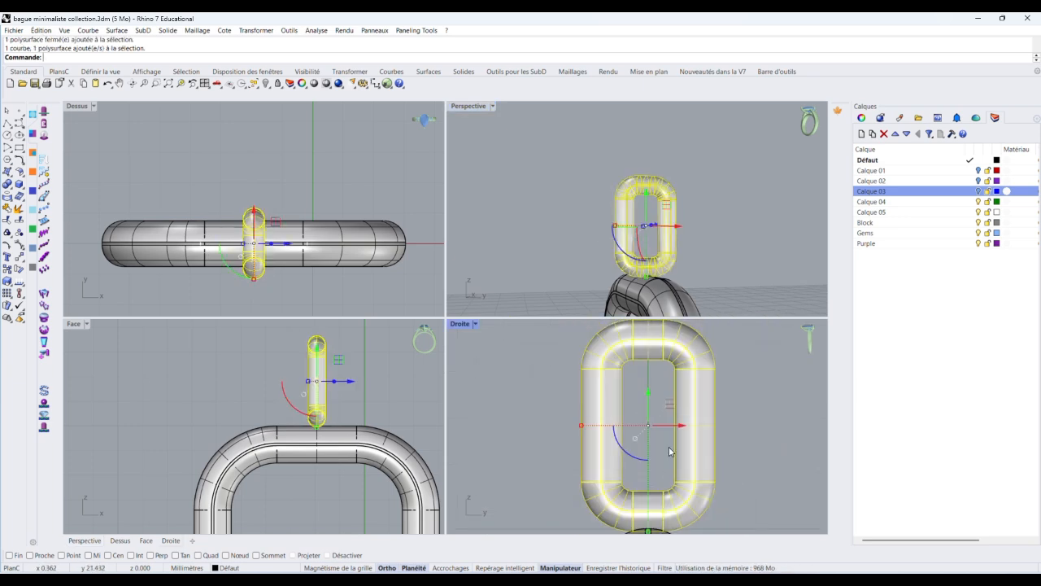
pyautogui.moveTo(579, 426); pyautogui.dragTo(580, 425)
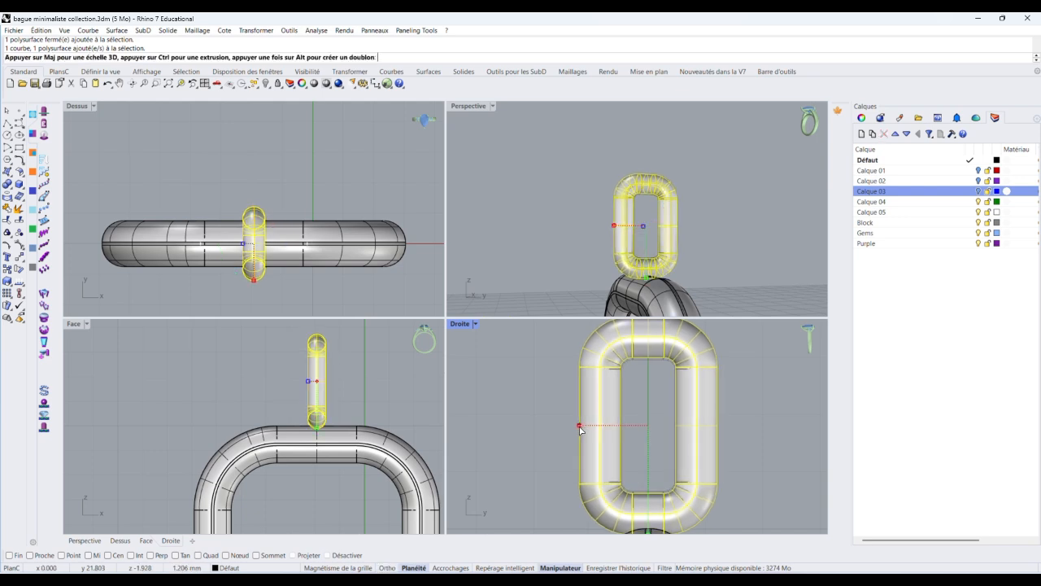
# Delete the enlarged piped link and select its remaining outline.
pyautogui.click(761, 436)
pyautogui.click(693, 447)
pyautogui.press('Delete')
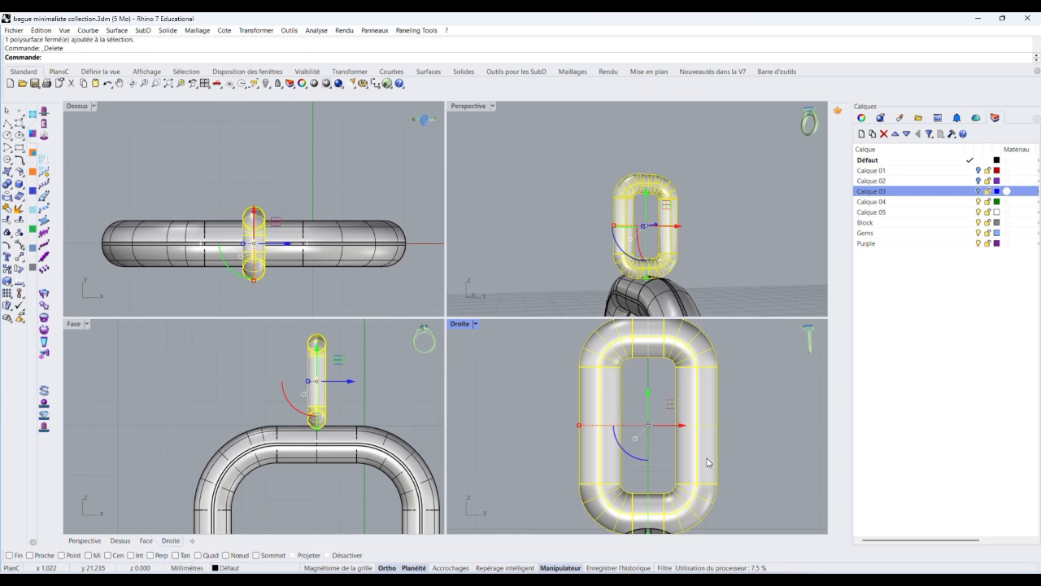
pyautogui.click(697, 445)
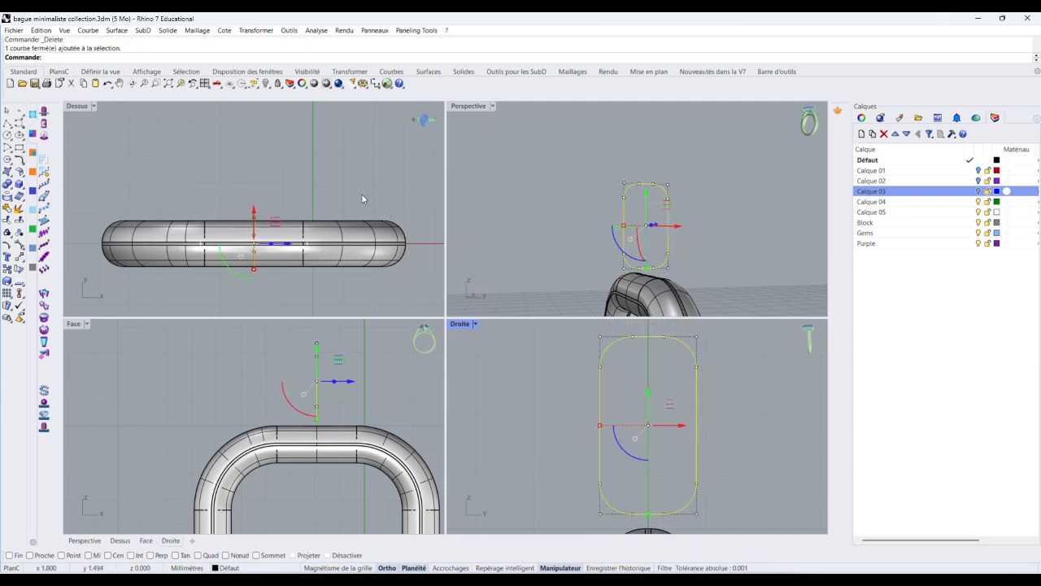
# Pipe the selected link outline with a 0.7 mm diameter.
pyautogui.write('Tuyau')
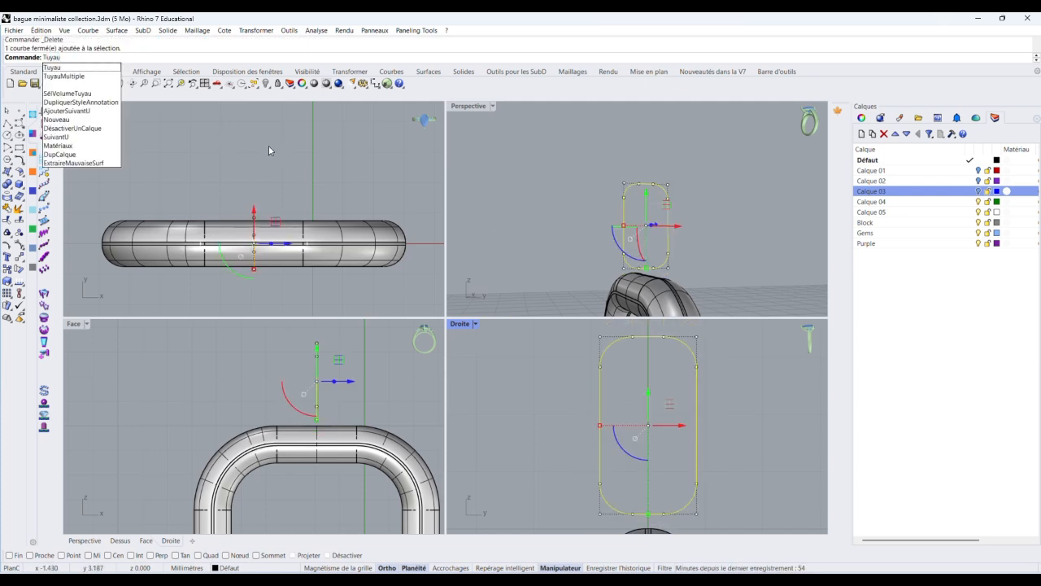
pyautogui.press('Return')
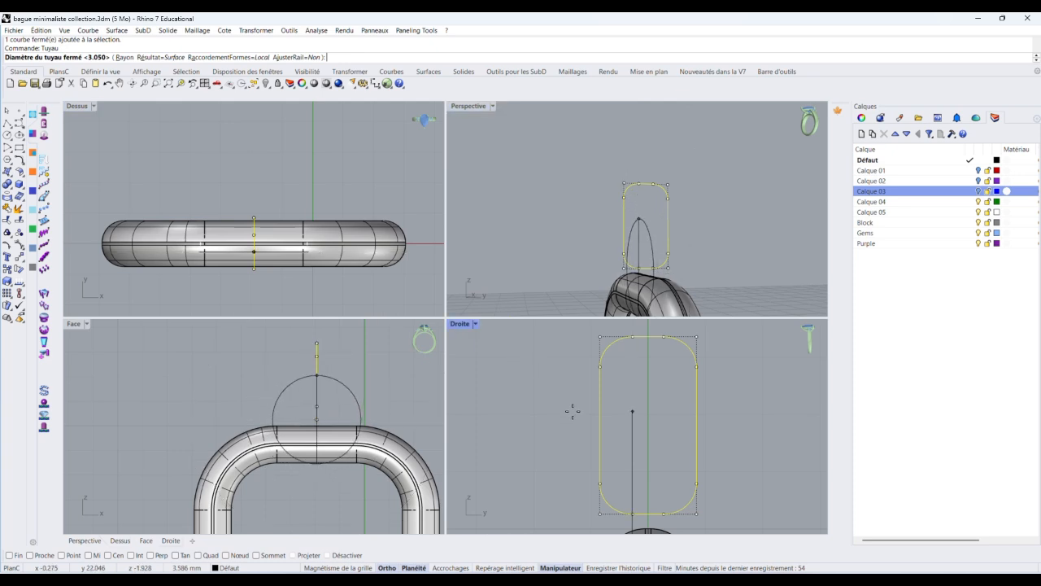
pyautogui.write('à')
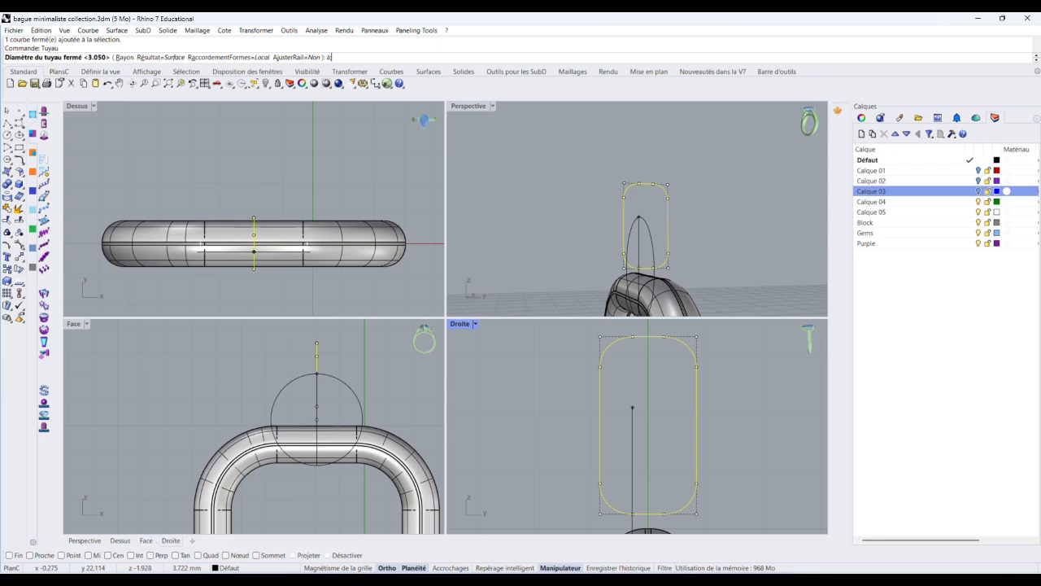
pyautogui.write('é')
pyautogui.press('Return')
pyautogui.write('0')
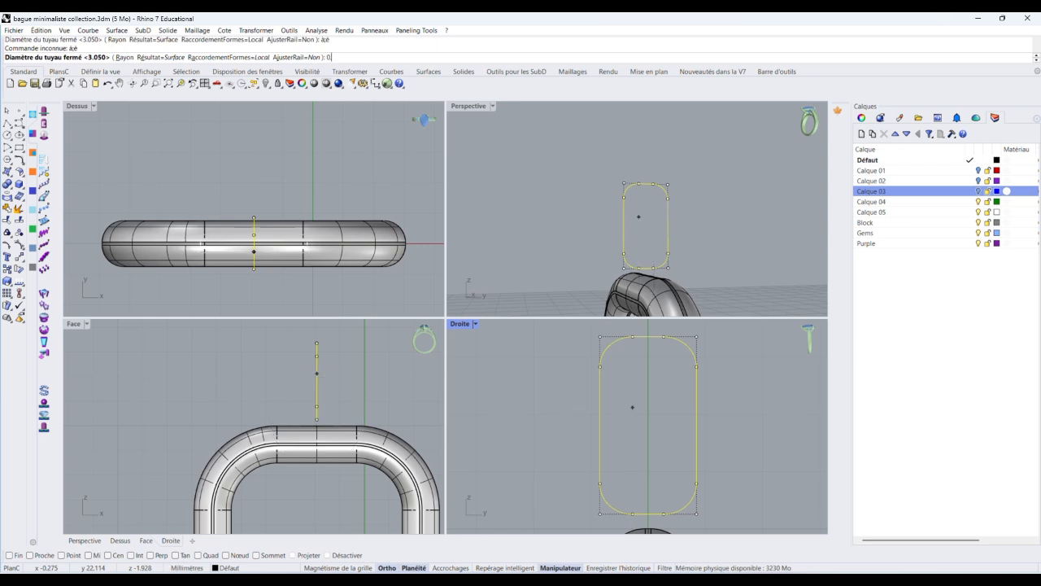
pyautogui.press('Return')
pyautogui.press('Return')
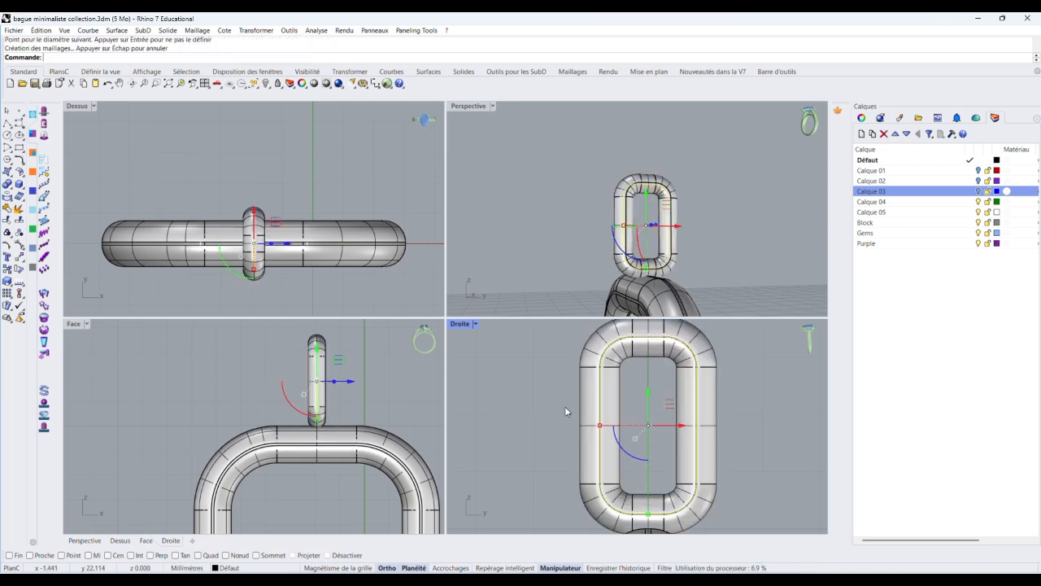
# Examine the piped link's thickness and inner opening against the frame in the Droite view.
pyautogui.click(748, 429)
pyautogui.scroll(-3, 669, 427)
pyautogui.scroll(3, 676, 435)
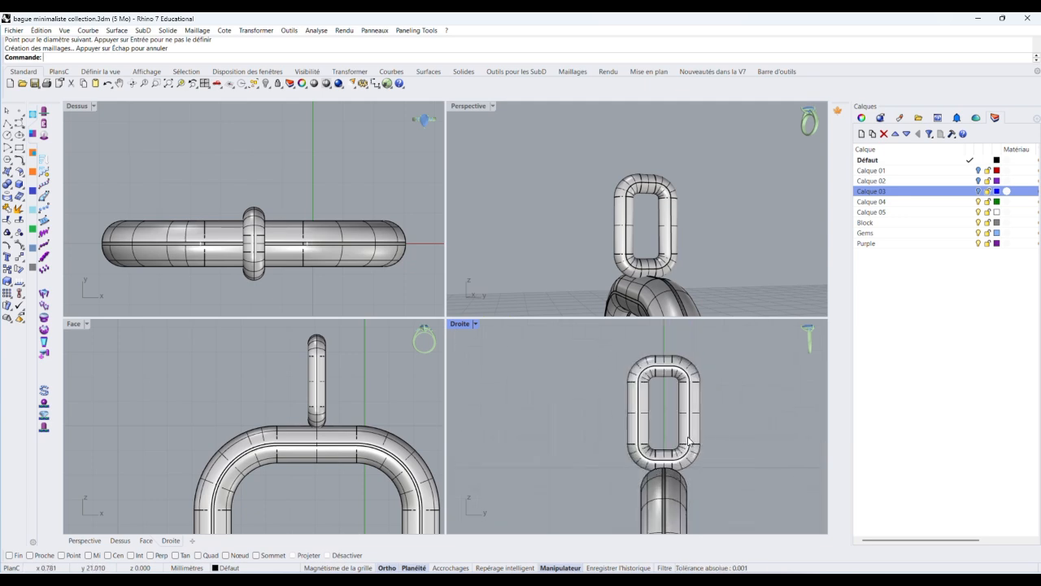
pyautogui.scroll(-2, 680, 442)
pyautogui.scroll(3, 681, 407)
pyautogui.scroll(-3, 683, 379)
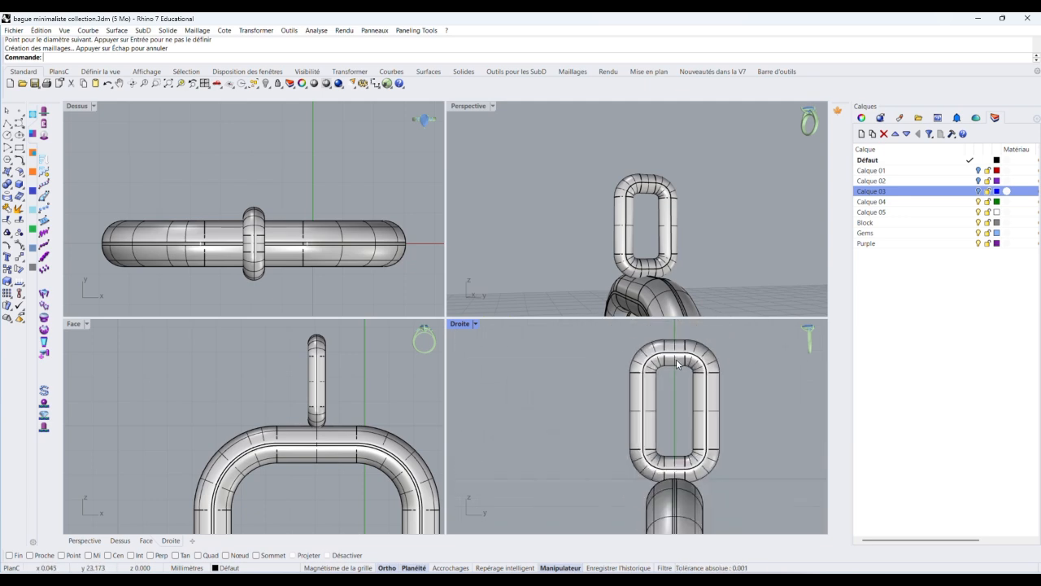
pyautogui.scroll(3, 658, 412)
pyautogui.scroll(3, 657, 416)
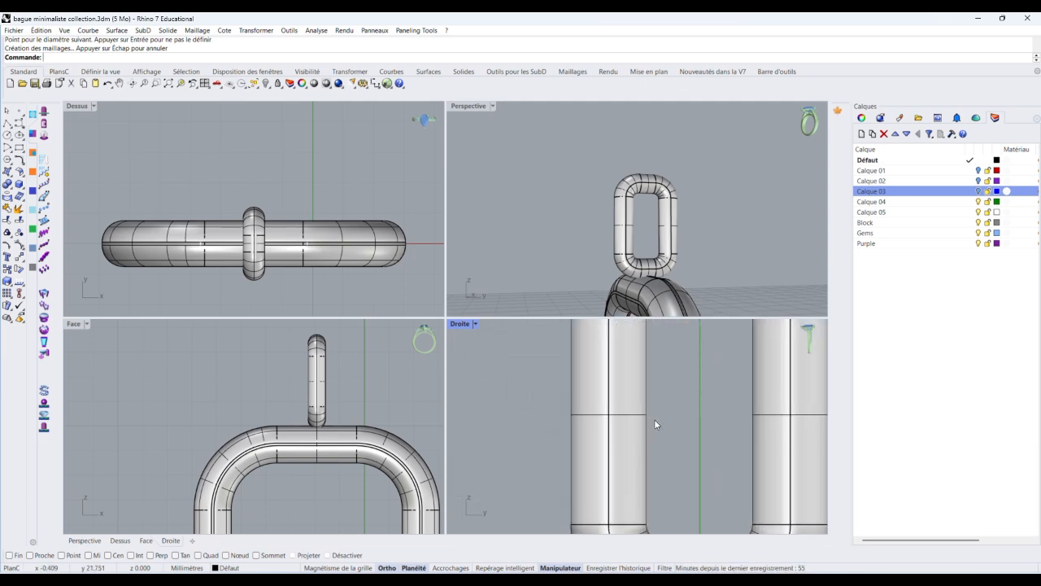
pyautogui.scroll(-3, 665, 416)
# Select the newly piped link and delete it, keeping its outline curve.
pyautogui.click(738, 424)
pyautogui.moveTo(715, 418)
pyautogui.mouseDown()
pyautogui.moveTo(678, 418)
pyautogui.moveTo(716, 415)
pyautogui.mouseUp()
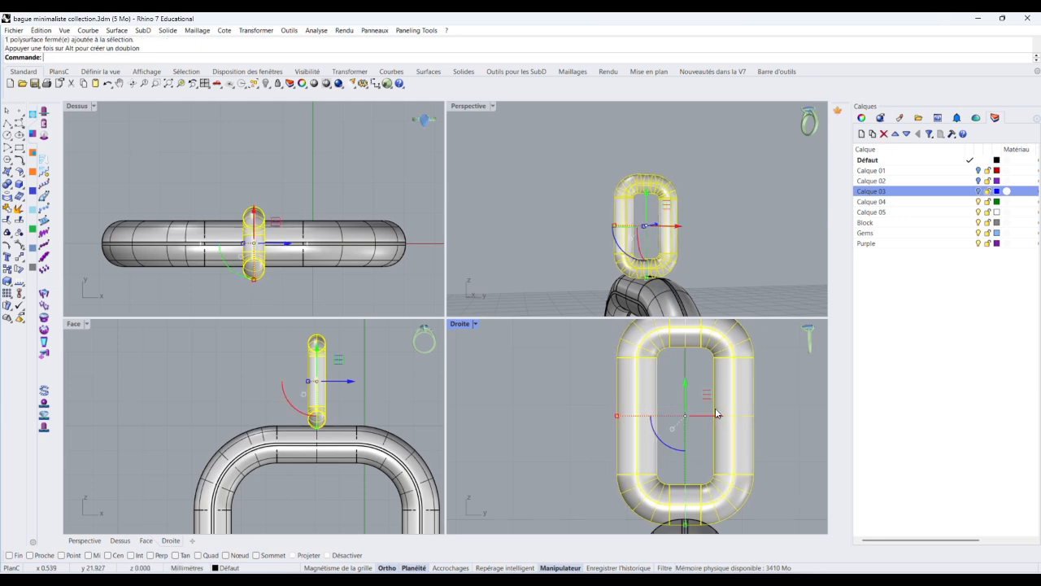
pyautogui.scroll(-3, 705, 415)
pyautogui.scroll(3, 703, 413)
pyautogui.scroll(-3, 643, 418)
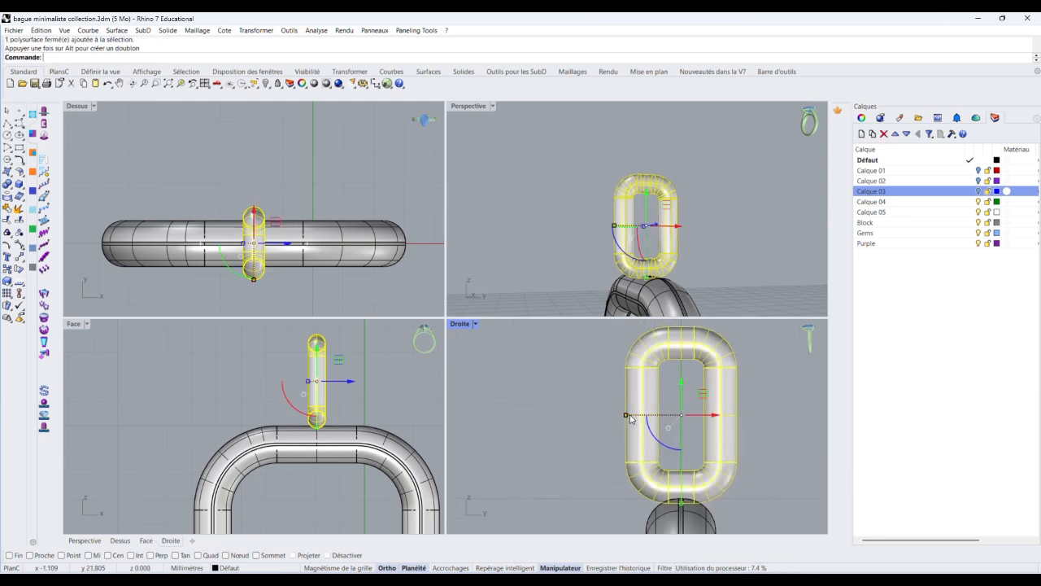
pyautogui.scroll(3, 651, 421)
pyautogui.scroll(-4, 651, 420)
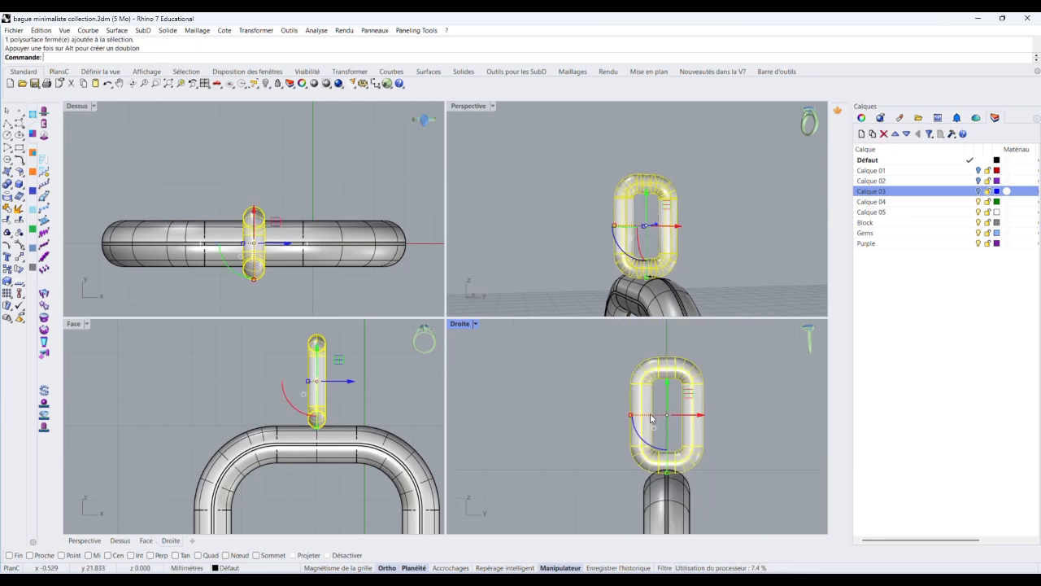
pyautogui.scroll(3, 651, 413)
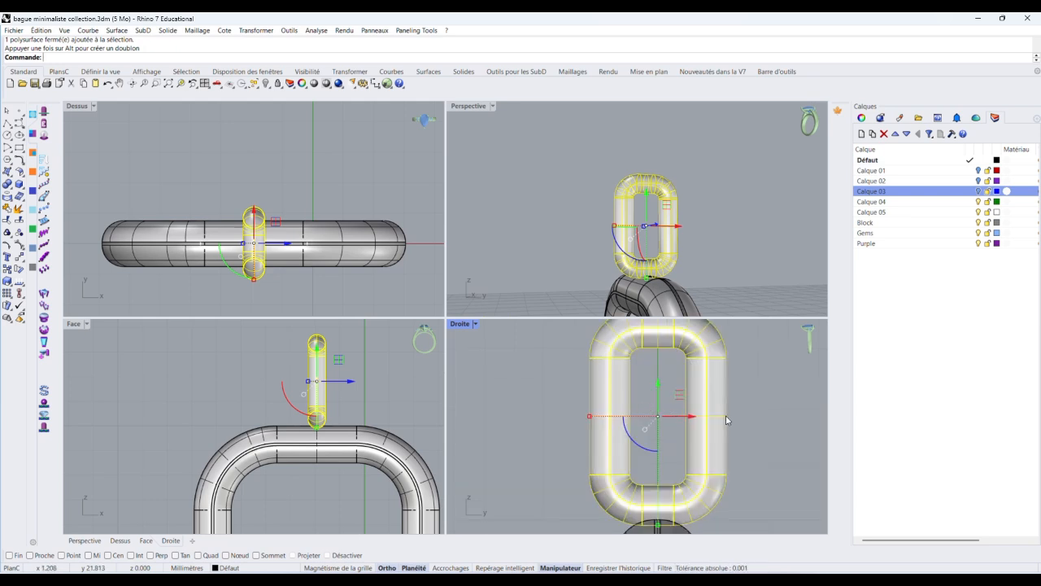
pyautogui.press('Delete')
# Select the link's outline curve and scale it up slightly in the Droite view.
pyautogui.scroll(-2, 713, 447)
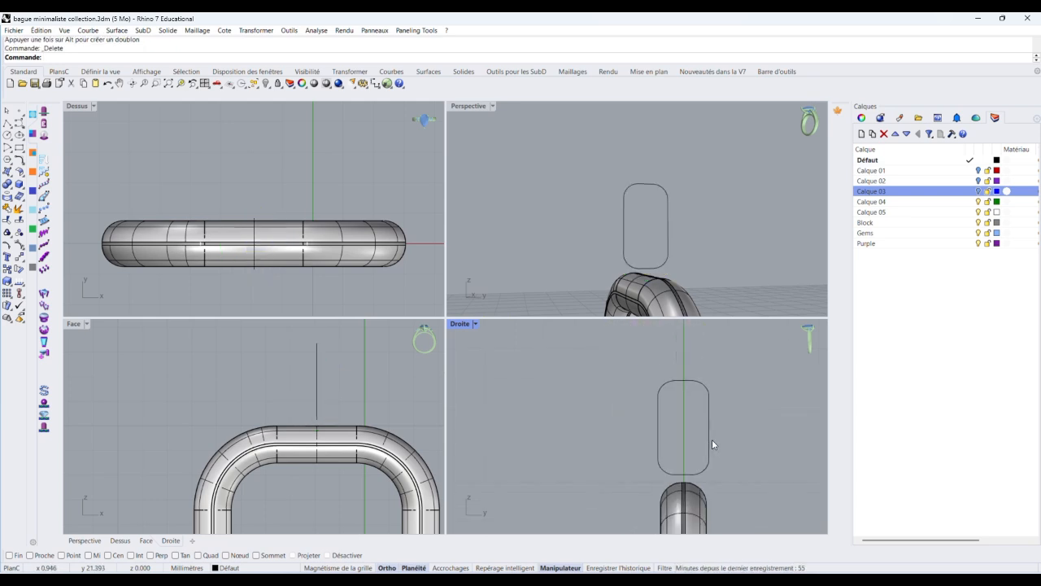
pyautogui.click(710, 441)
pyautogui.scroll(2, 643, 433)
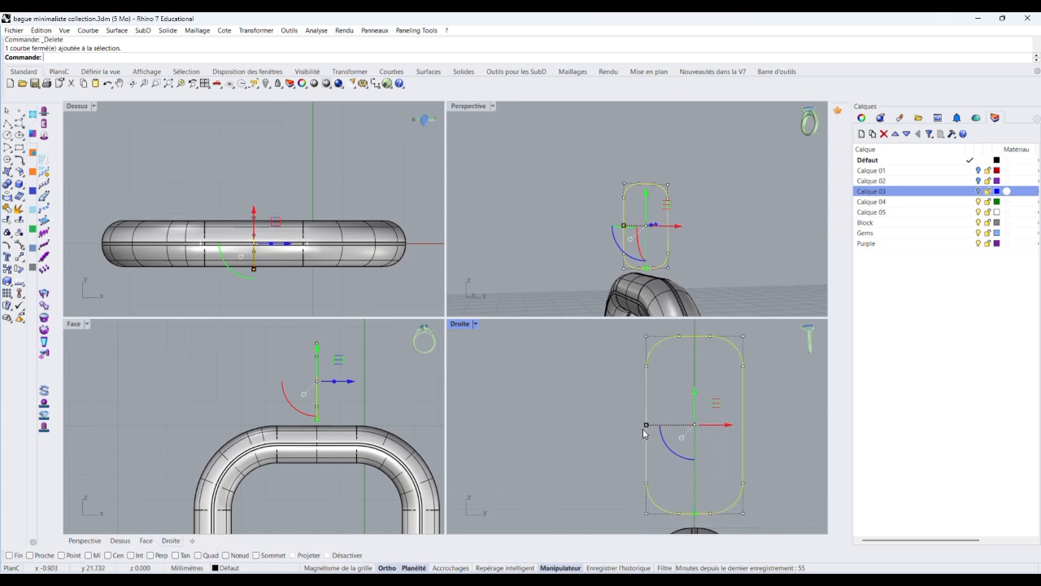
pyautogui.moveTo(647, 425); pyautogui.dragTo(640, 425)
pyautogui.scroll(-4, 659, 421)
pyautogui.scroll(2, 675, 417)
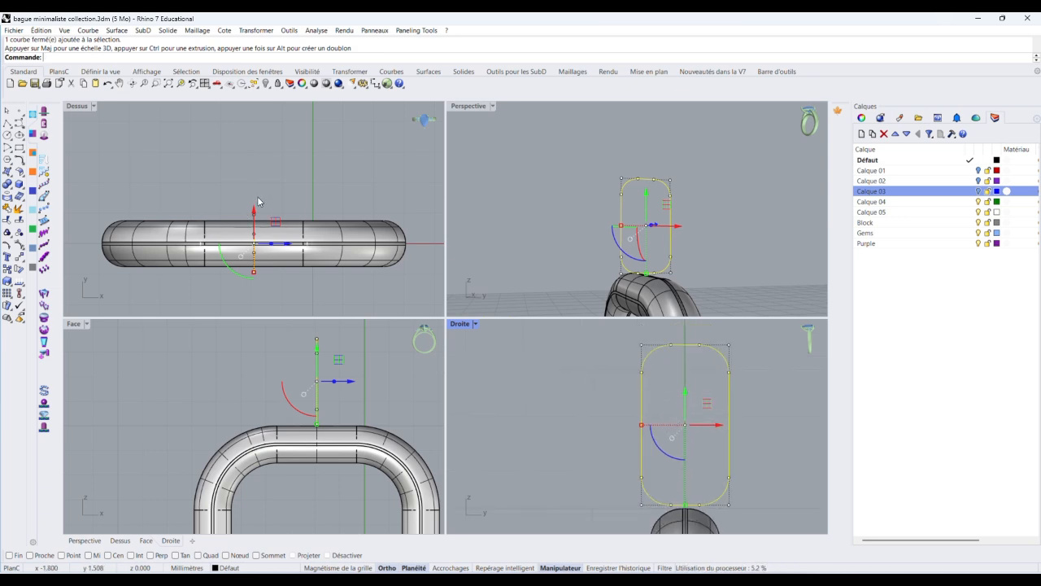
# Pipe the enlarged outline with a 0.7 mm diameter and clear the selection.
pyautogui.rightClick(502, 172)
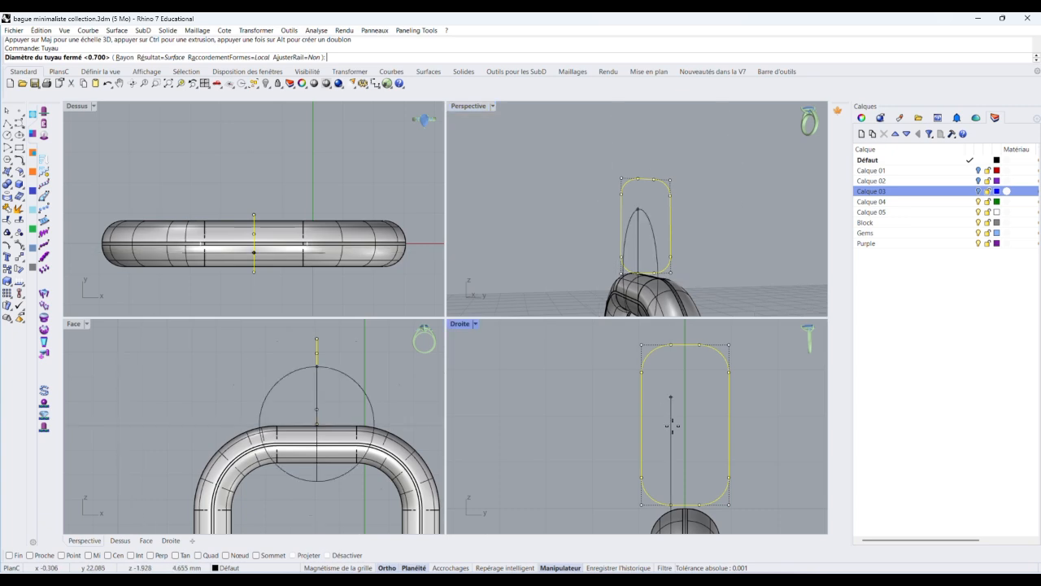
pyautogui.press('Return')
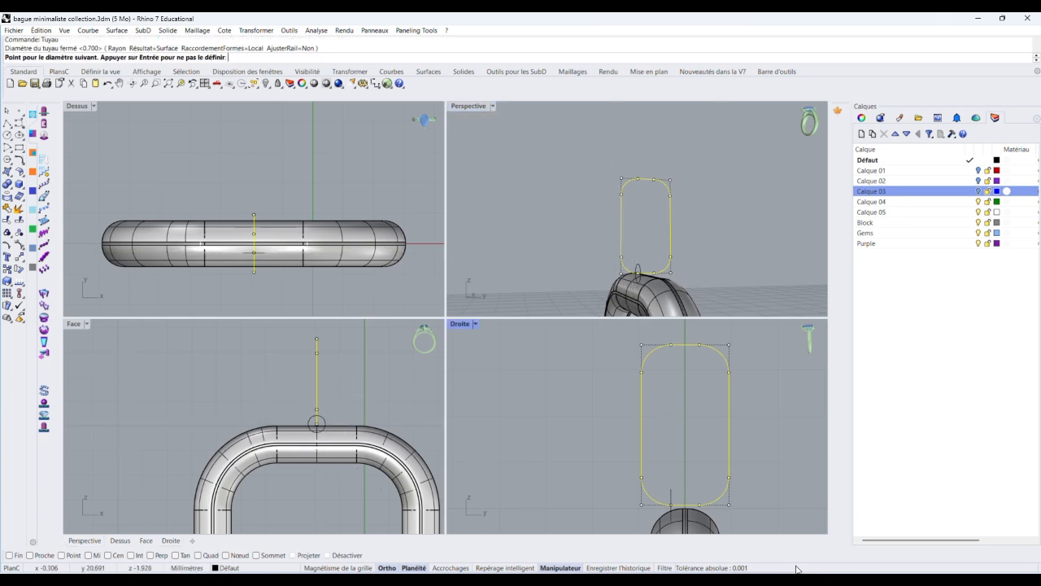
pyautogui.press('Return')
pyautogui.click(780, 459)
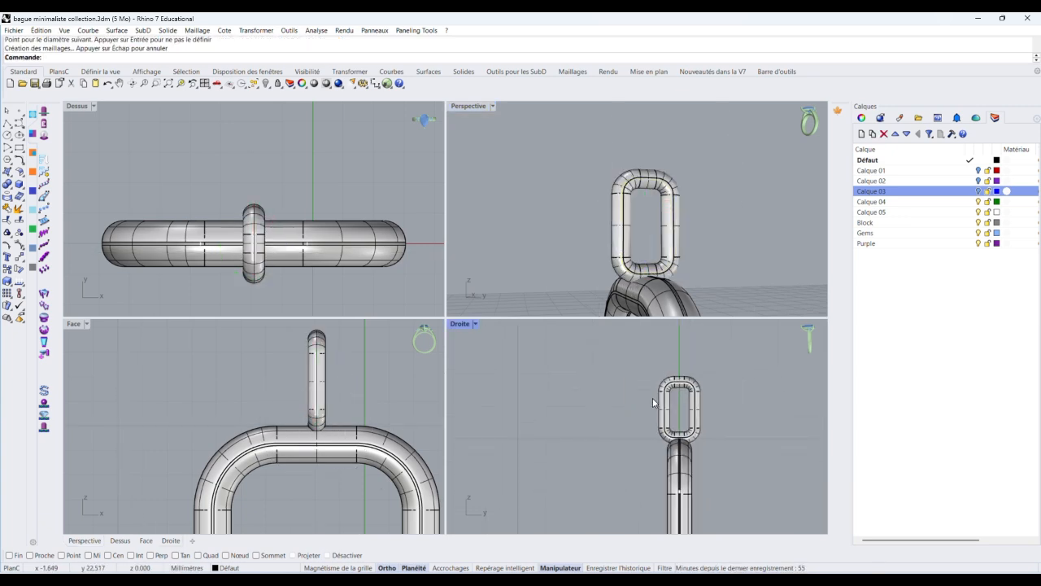
# Raise the piped link slightly in the Droite view so its lower end meets the frame's top.
pyautogui.scroll(5, 653, 402)
pyautogui.moveTo(765, 244); pyautogui.dragTo(826, 246, button='right')
pyautogui.click(707, 411)
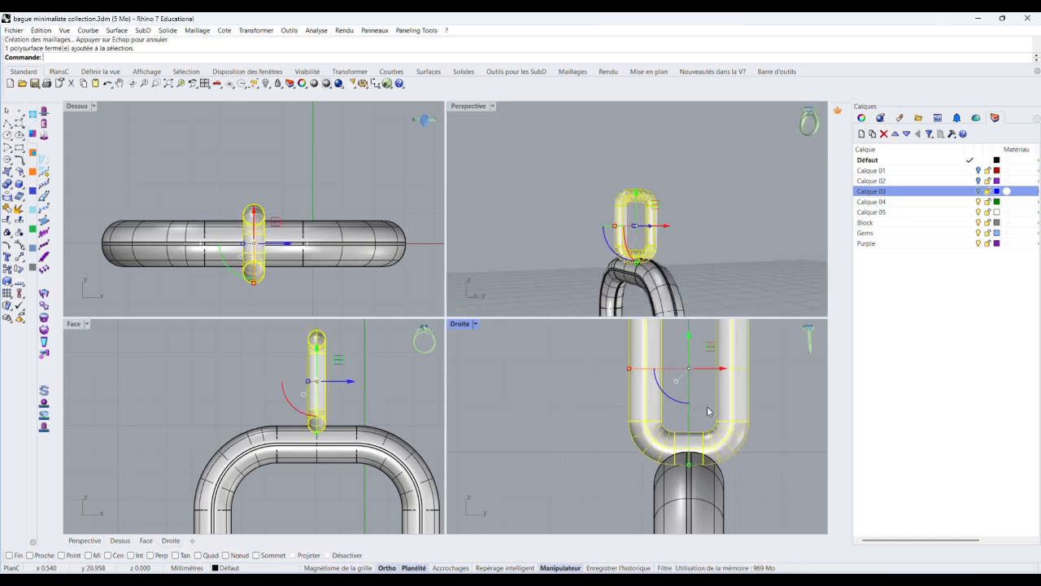
pyautogui.moveTo(688, 361); pyautogui.dragTo(690, 355)
pyautogui.click(700, 215)
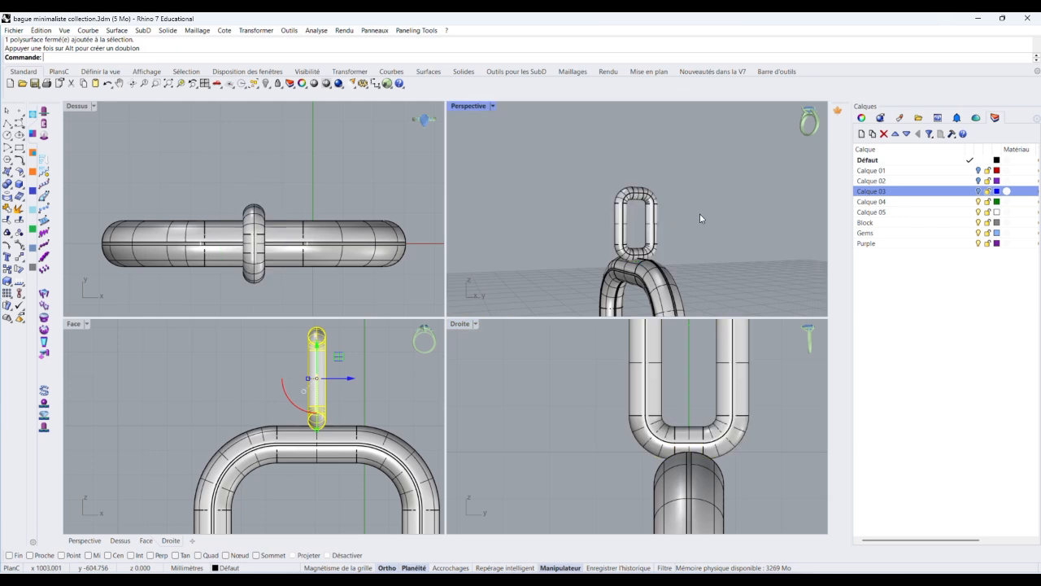
# Move the two rectangular prong-set gems over the frame's left side and lower edge in the Face view.
pyautogui.moveTo(700, 214); pyautogui.dragTo(763, 230, button='right')
pyautogui.scroll(-7, 726, 238)
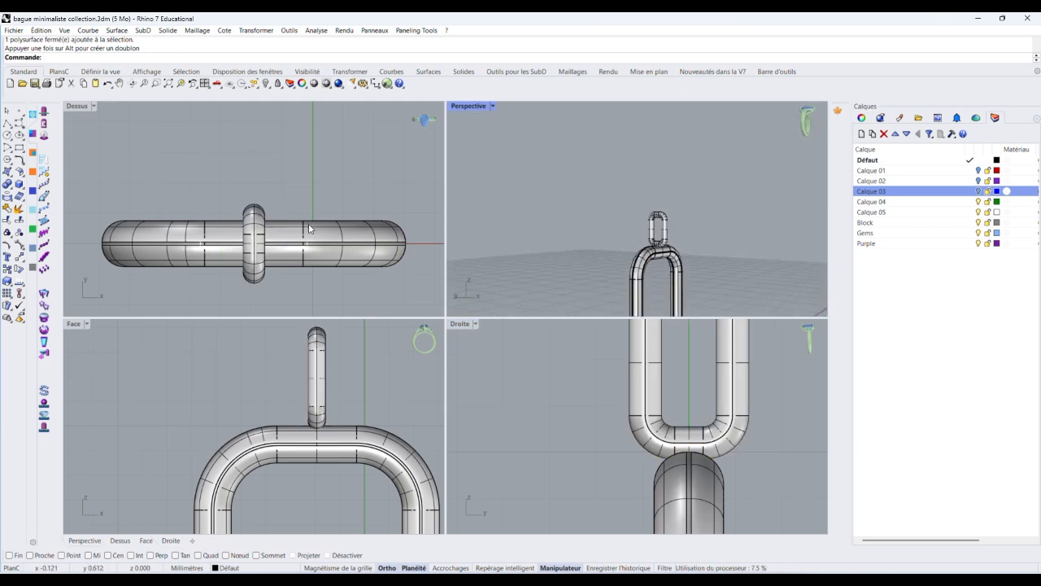
pyautogui.scroll(-8, 245, 256)
pyautogui.scroll(-2, 266, 305)
pyautogui.scroll(-4, 341, 408)
pyautogui.scroll(5, 325, 499)
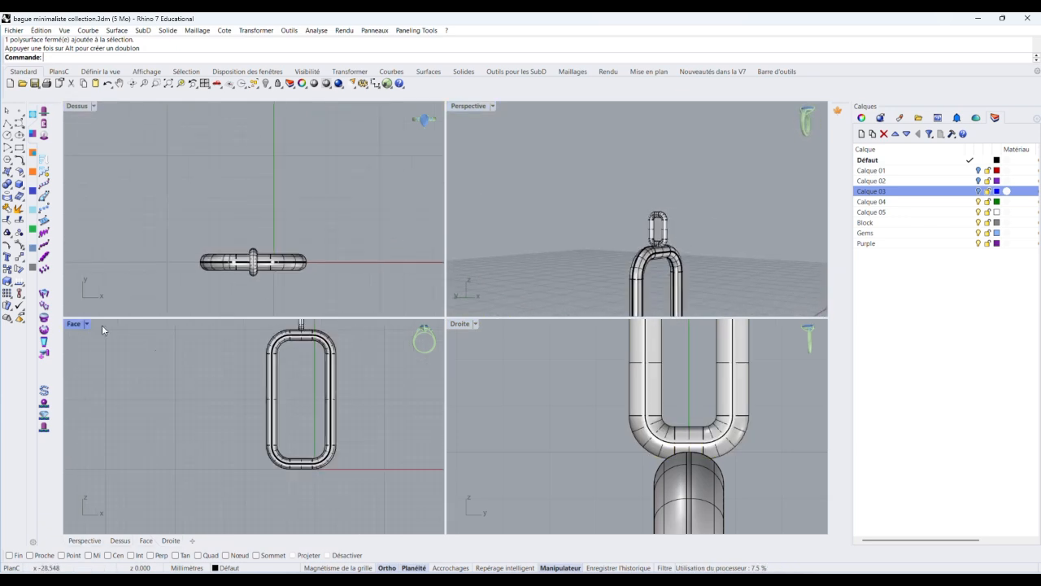
pyautogui.doubleClick(75, 324)
pyautogui.moveTo(379, 256); pyautogui.dragTo(170, 304, button='right')
pyautogui.scroll(-3, 466, 296)
pyautogui.scroll(-1, 466, 297)
pyautogui.moveTo(727, 242); pyautogui.dragTo(403, 303)
pyautogui.scroll(3, 414, 294)
pyautogui.scroll(3, 539, 288)
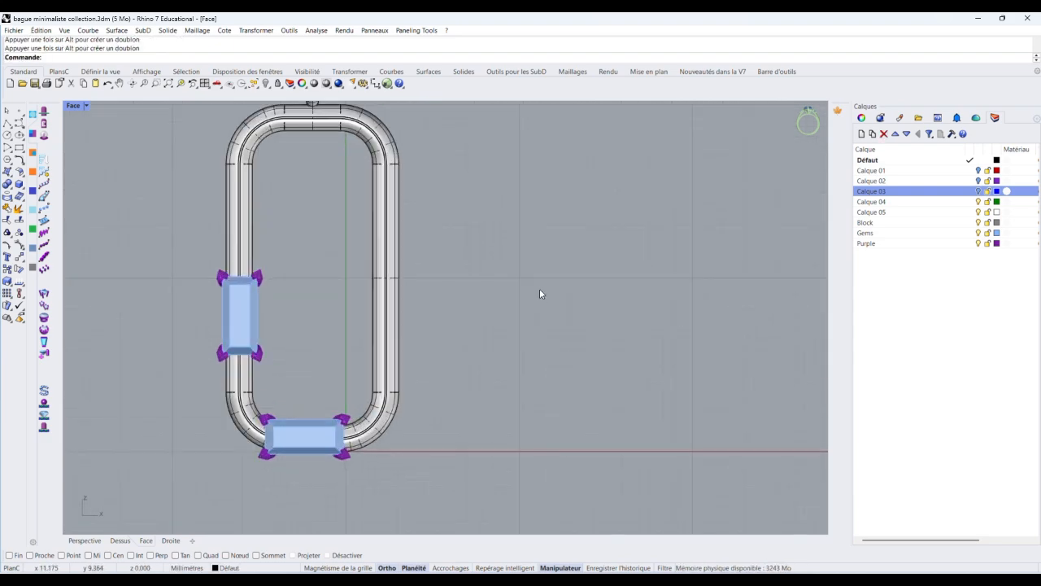
pyautogui.scroll(-3, 540, 288)
pyautogui.scroll(3, 382, 307)
pyautogui.scroll(2, 382, 308)
pyautogui.scroll(-2, 379, 313)
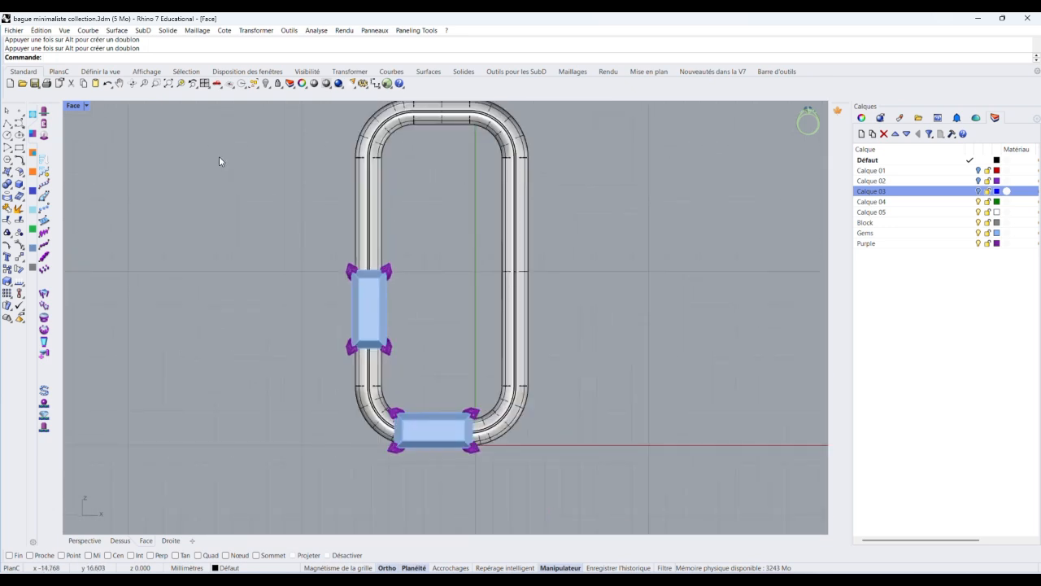
# Select both gem settings and move them back in the Dessus view until they reach the frame's front.
pyautogui.doubleClick(71, 106)
pyautogui.moveTo(560, 213); pyautogui.dragTo(600, 276, button='right')
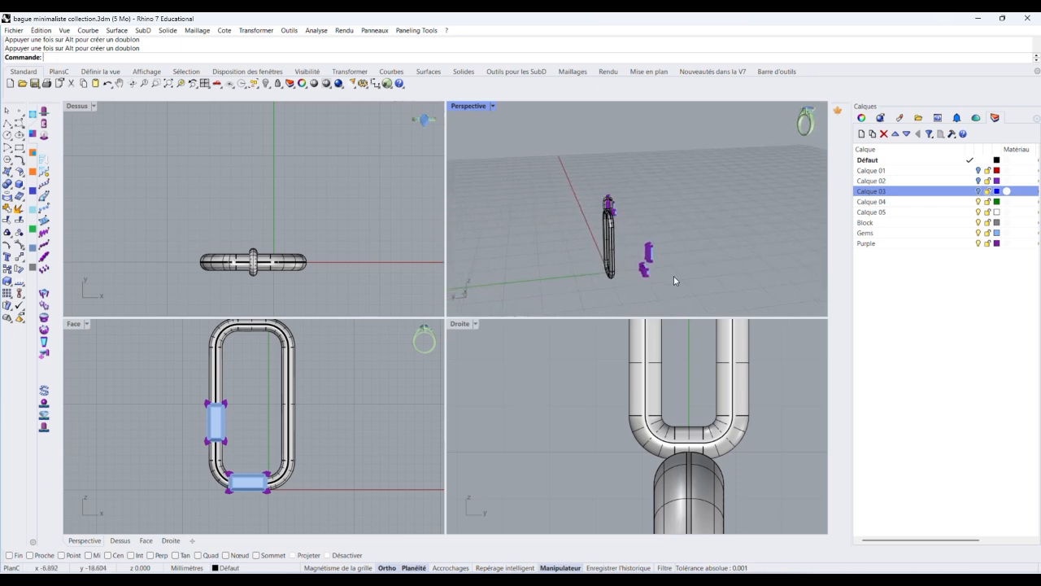
pyautogui.moveTo(633, 233); pyautogui.dragTo(632, 232)
pyautogui.doubleClick(77, 106)
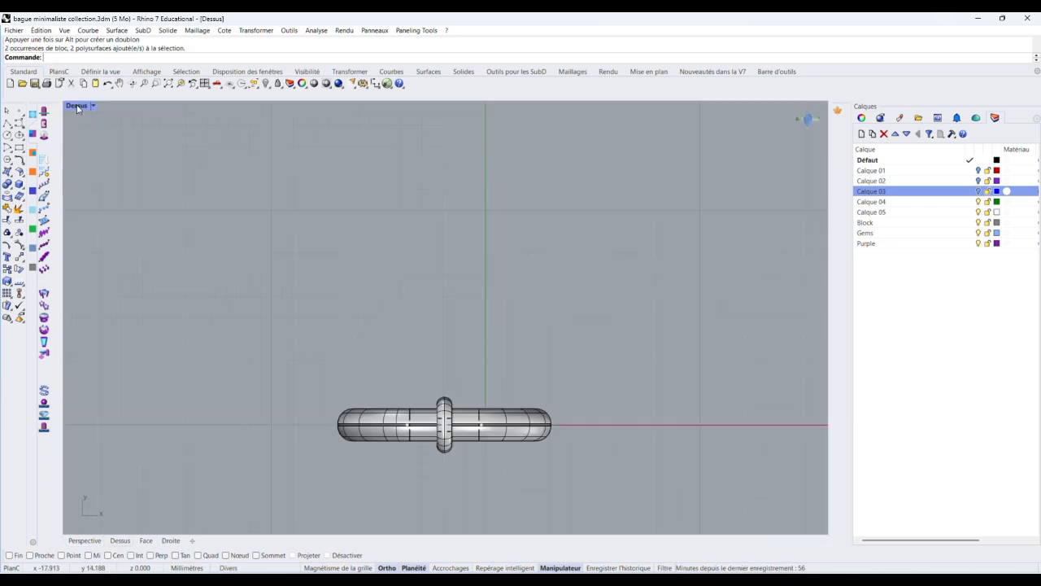
pyautogui.scroll(-8, 265, 238)
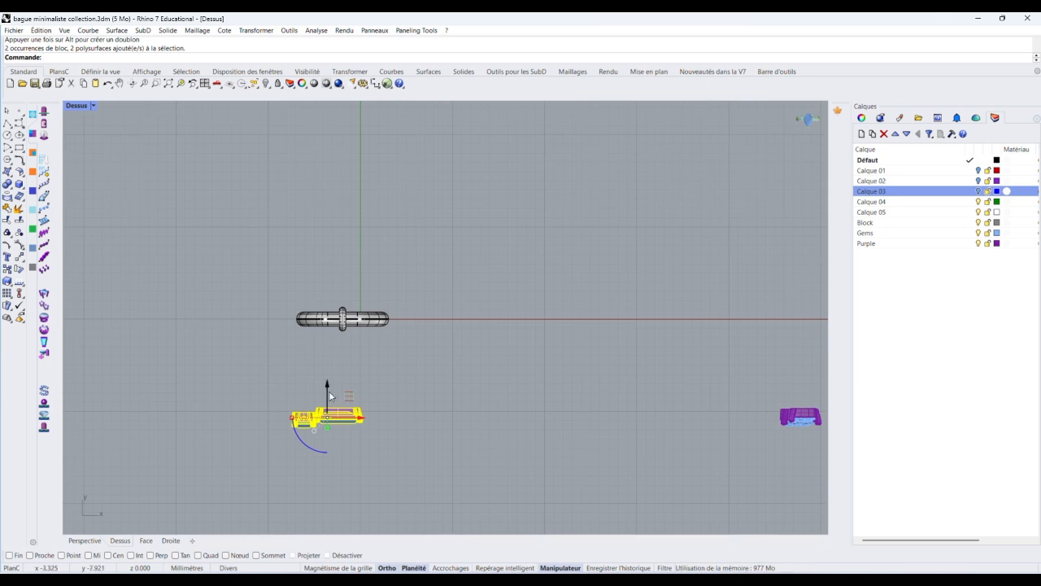
pyautogui.moveTo(327, 389); pyautogui.dragTo(325, 306)
pyautogui.scroll(4, 301, 300)
pyautogui.scroll(10, 305, 313)
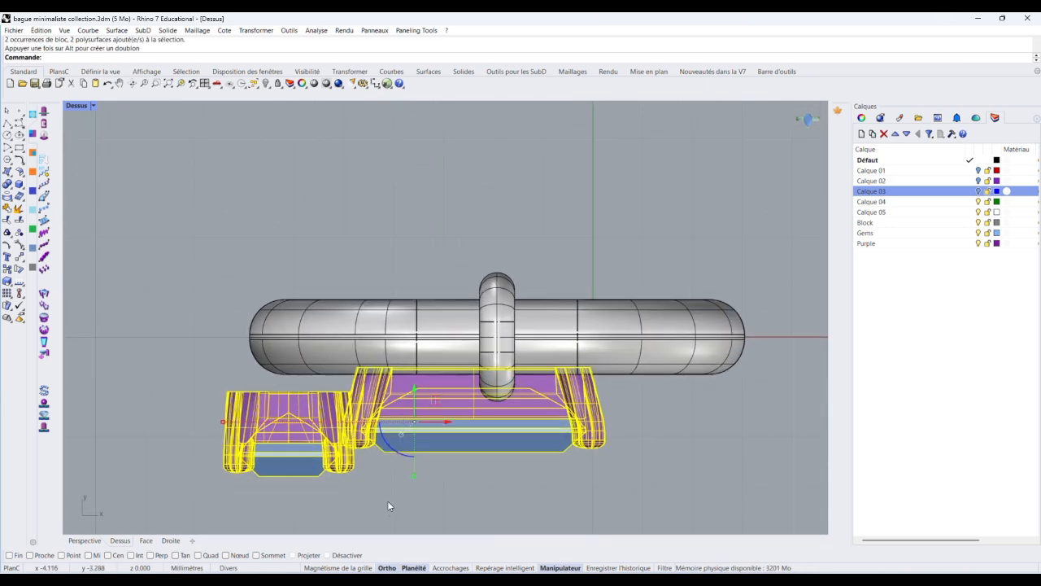
# Align the smaller-looking setting's depth with the other in the Dessus view, and shift both slightly closer to the frame.
pyautogui.click(349, 509)
pyautogui.moveTo(248, 450); pyautogui.dragTo(248, 447)
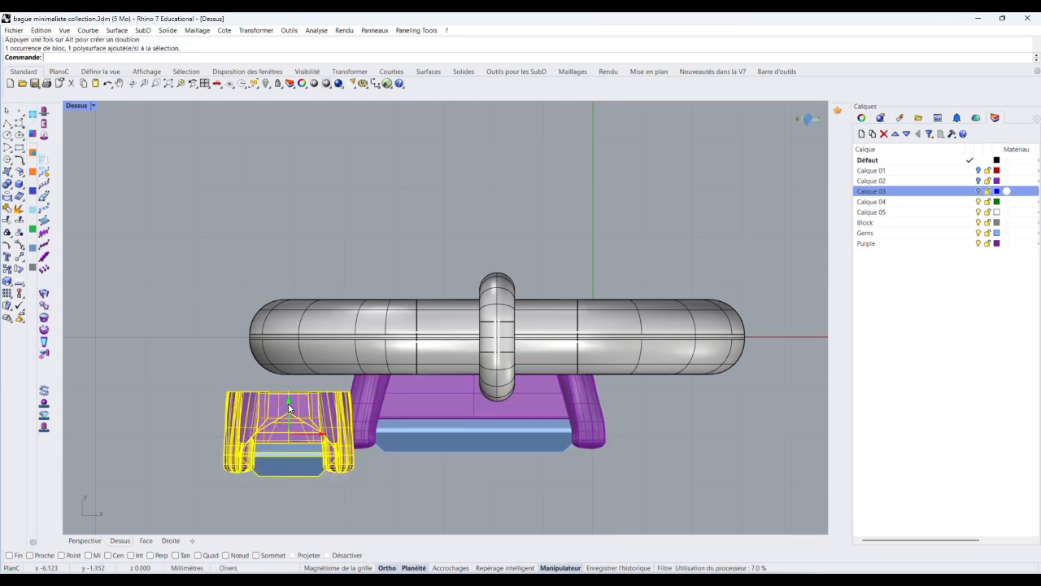
pyautogui.moveTo(287, 406); pyautogui.dragTo(287, 380)
pyautogui.moveTo(484, 499); pyautogui.dragTo(286, 421)
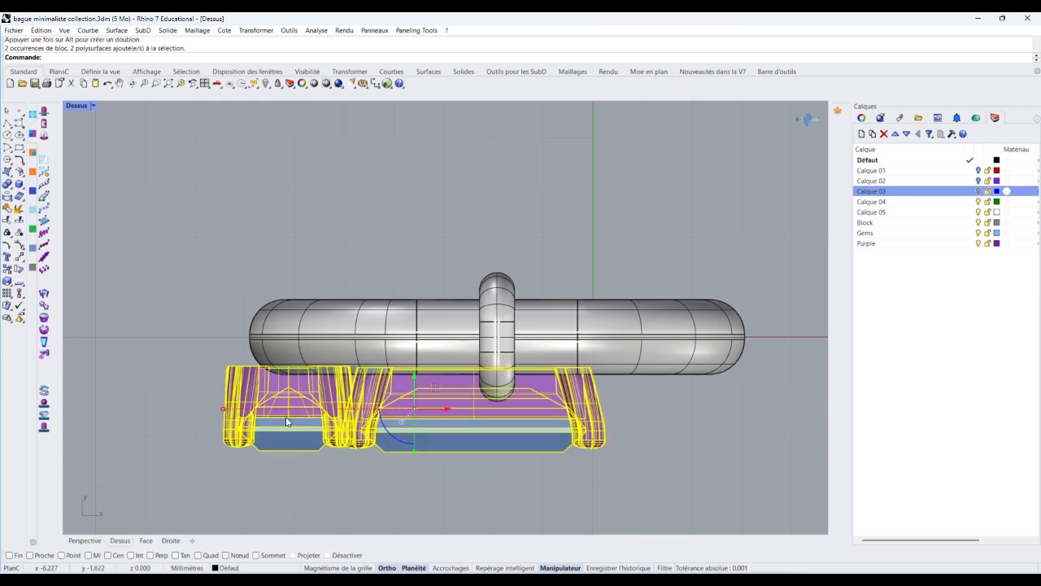
pyautogui.moveTo(408, 375); pyautogui.dragTo(409, 368)
pyautogui.click(377, 258)
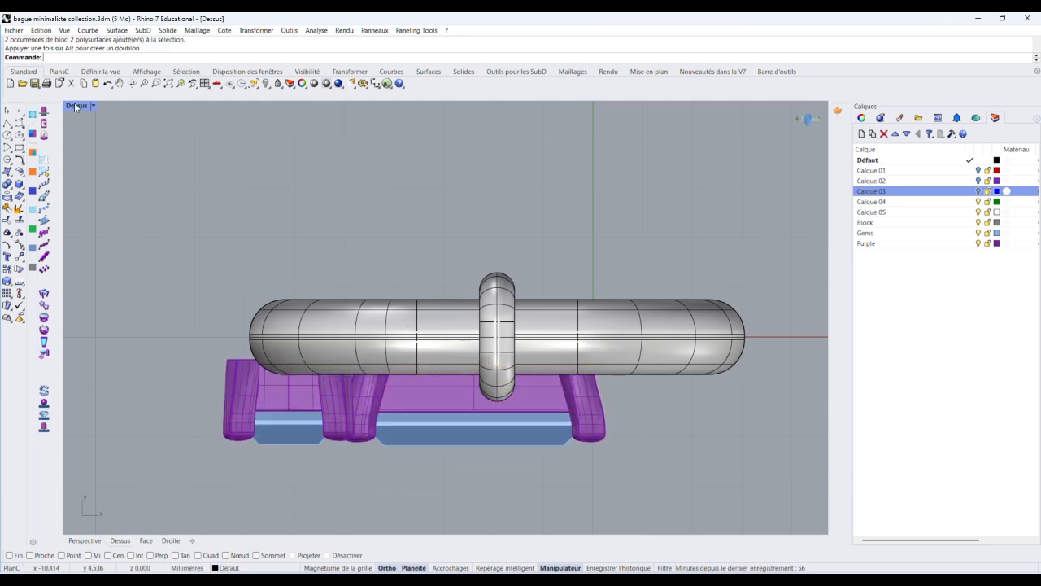
# Examine how both gem settings sit on the frame from several angles in the Perspective view.
pyautogui.doubleClick(75, 106)
pyautogui.moveTo(511, 282); pyautogui.dragTo(525, 259, button='right')
pyautogui.scroll(10, 608, 269)
pyautogui.moveTo(611, 290); pyautogui.dragTo(569, 277, button='right')
pyautogui.scroll(-6, 566, 238)
pyautogui.moveTo(566, 239); pyautogui.dragTo(532, 281, button='right')
pyautogui.scroll(-4, 569, 264)
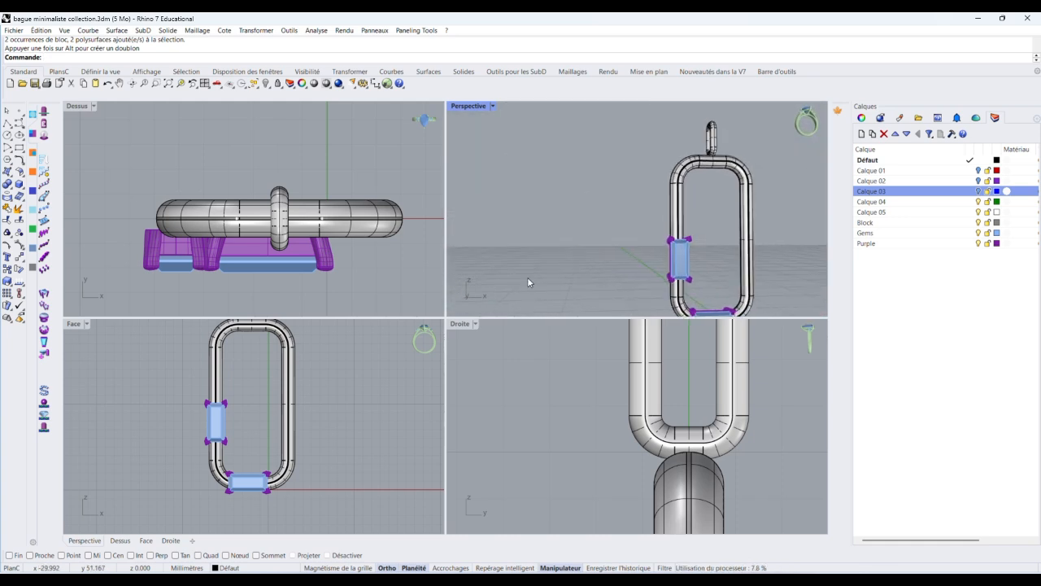
pyautogui.scroll(3, 630, 256)
pyautogui.scroll(5, 641, 265)
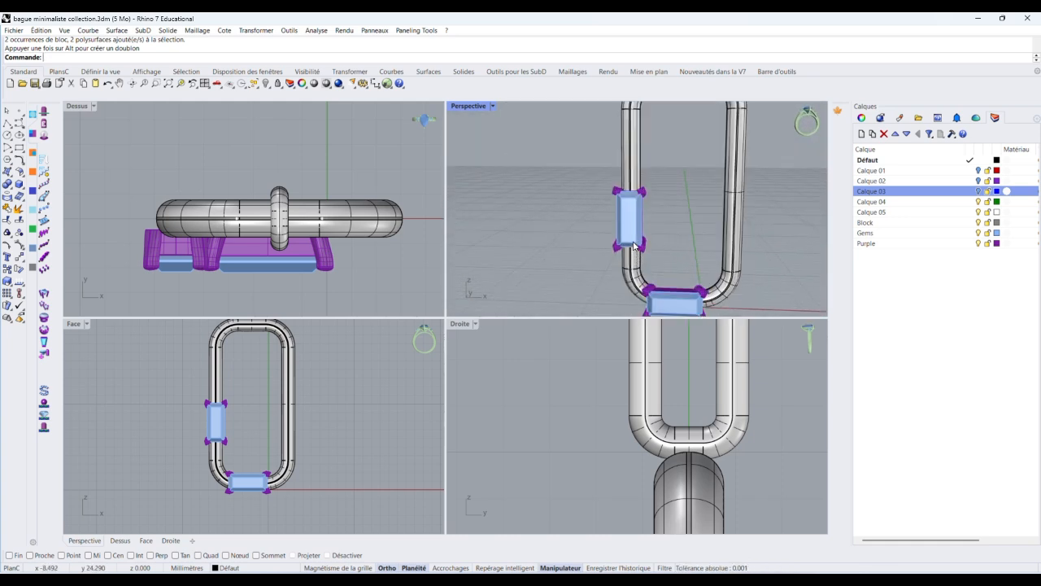
pyautogui.scroll(-4, 634, 245)
pyautogui.scroll(5, 625, 220)
pyautogui.scroll(-5, 623, 215)
pyautogui.scroll(3, 625, 207)
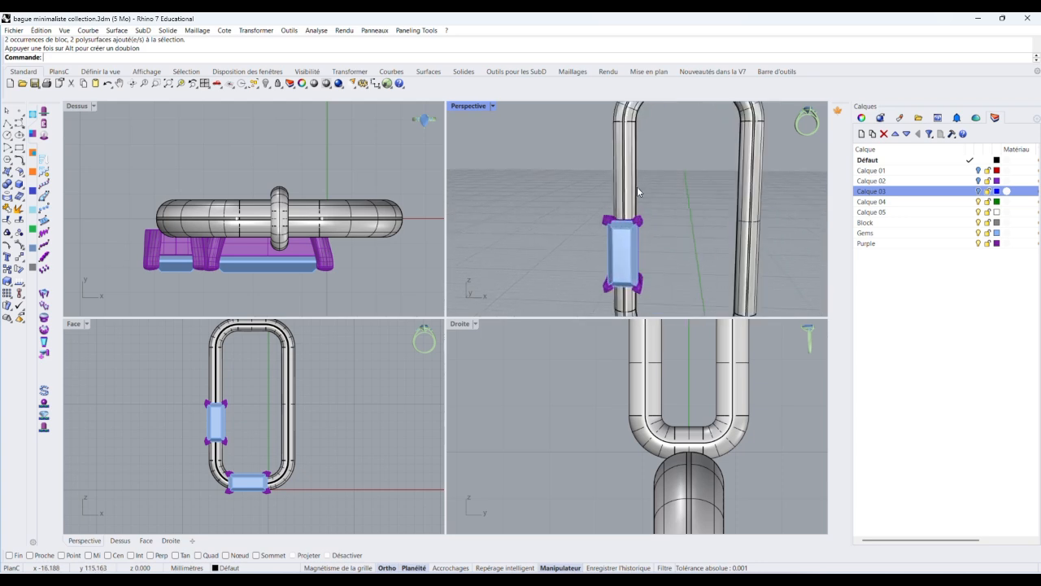
pyautogui.scroll(-3, 622, 187)
# Try rotating both rectangular gem settings together by a quarter turn over the frame.
pyautogui.moveTo(591, 177); pyautogui.dragTo(692, 287)
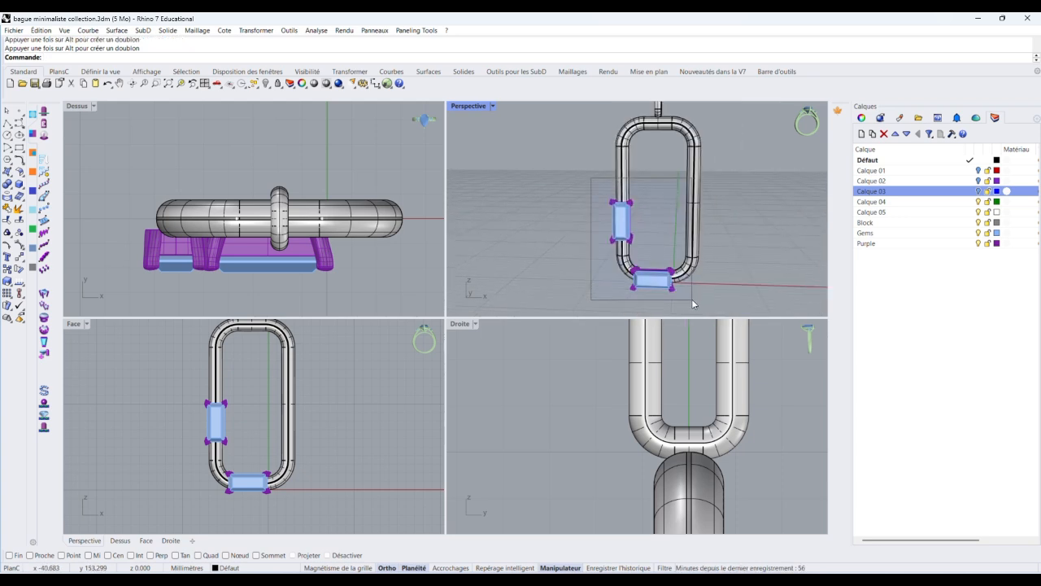
pyautogui.press('Escape')
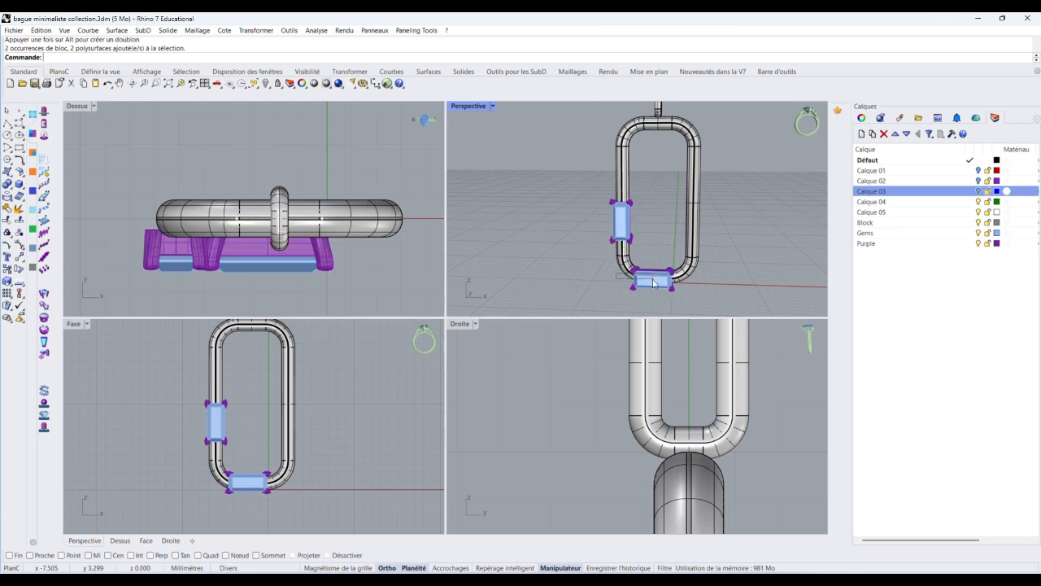
pyautogui.moveTo(573, 177); pyautogui.dragTo(710, 313)
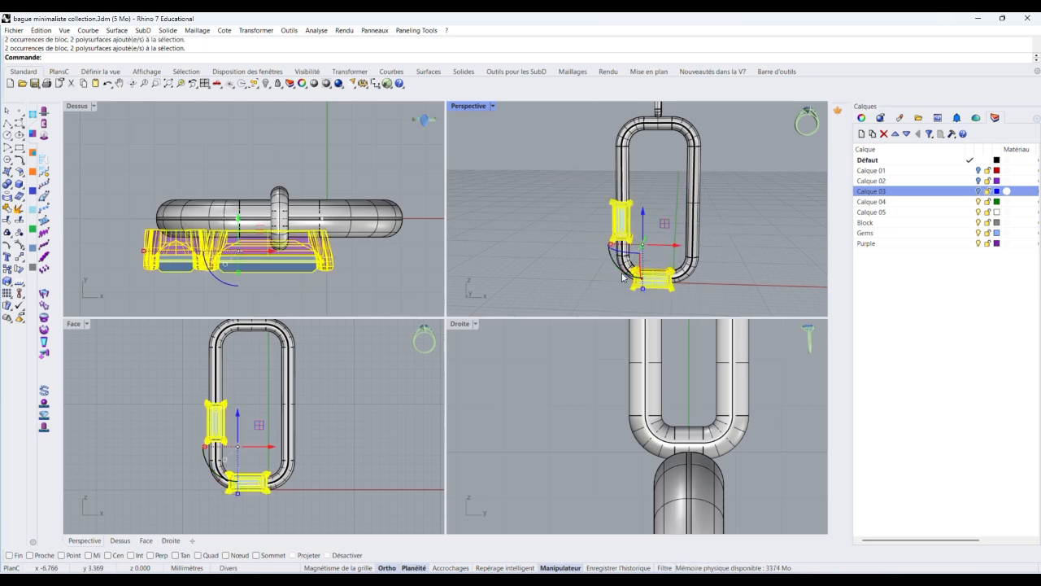
pyautogui.moveTo(623, 277); pyautogui.dragTo(639, 208)
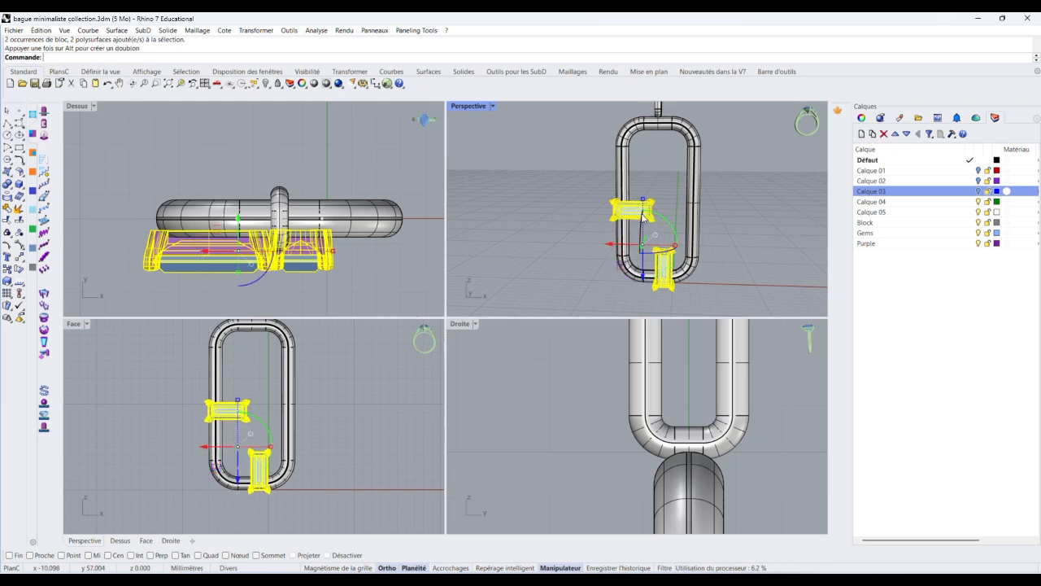
pyautogui.click(698, 231)
pyautogui.scroll(5, 658, 230)
pyautogui.scroll(-5, 652, 230)
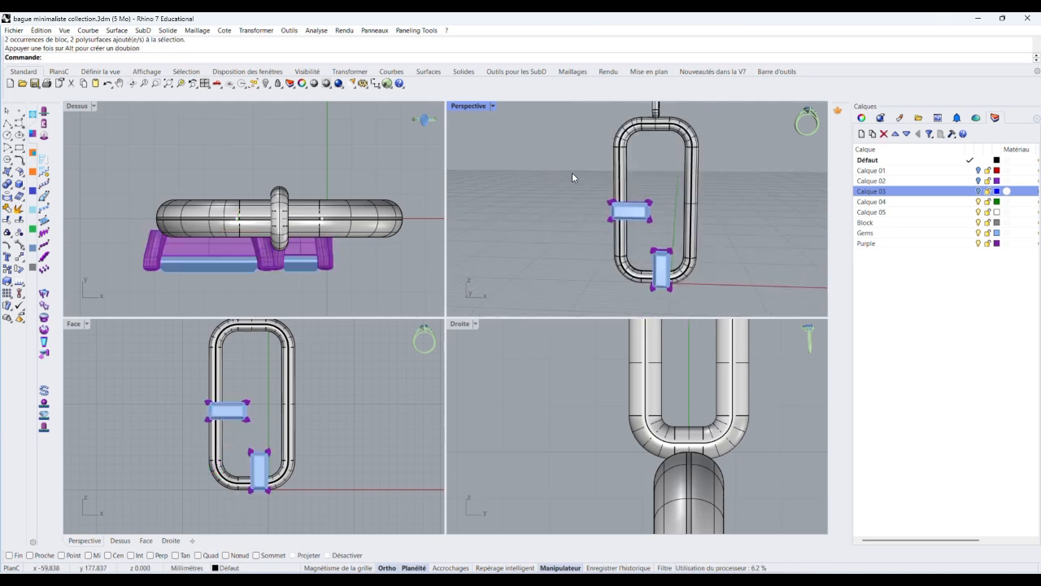
# Try placing the pair with the upright setting low on the frame's left side and the horizontal one on its right side.
pyautogui.moveTo(574, 177); pyautogui.dragTo(696, 303)
pyautogui.moveTo(625, 278); pyautogui.dragTo(639, 244)
pyautogui.click(709, 263)
pyautogui.scroll(5, 693, 275)
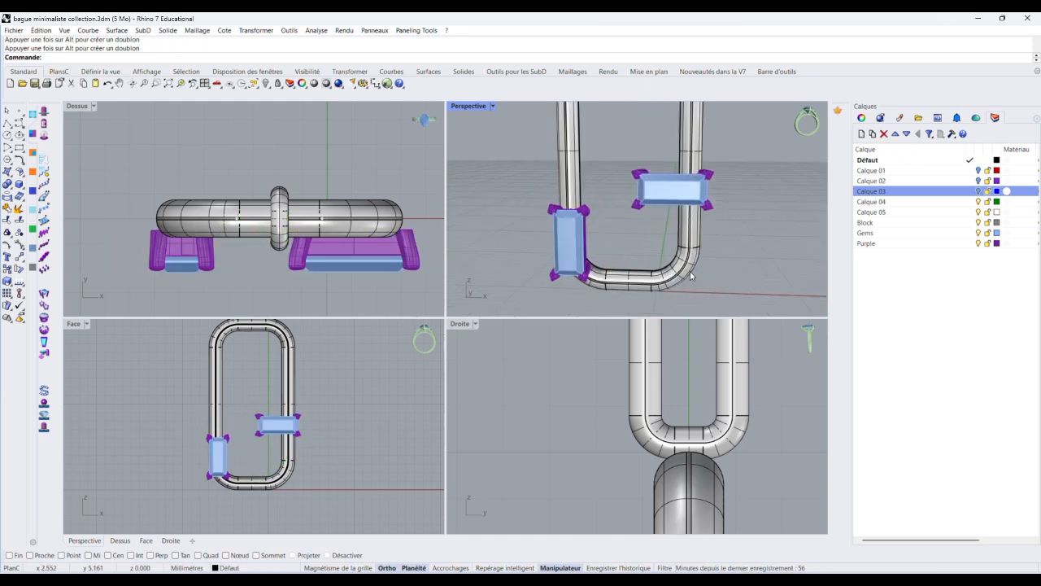
pyautogui.scroll(-5, 685, 272)
pyautogui.moveTo(691, 257)
pyautogui.mouseDown(button='right')
pyautogui.moveTo(732, 262)
pyautogui.moveTo(697, 248)
pyautogui.mouseUp(button='right')
pyautogui.scroll(5, 646, 230)
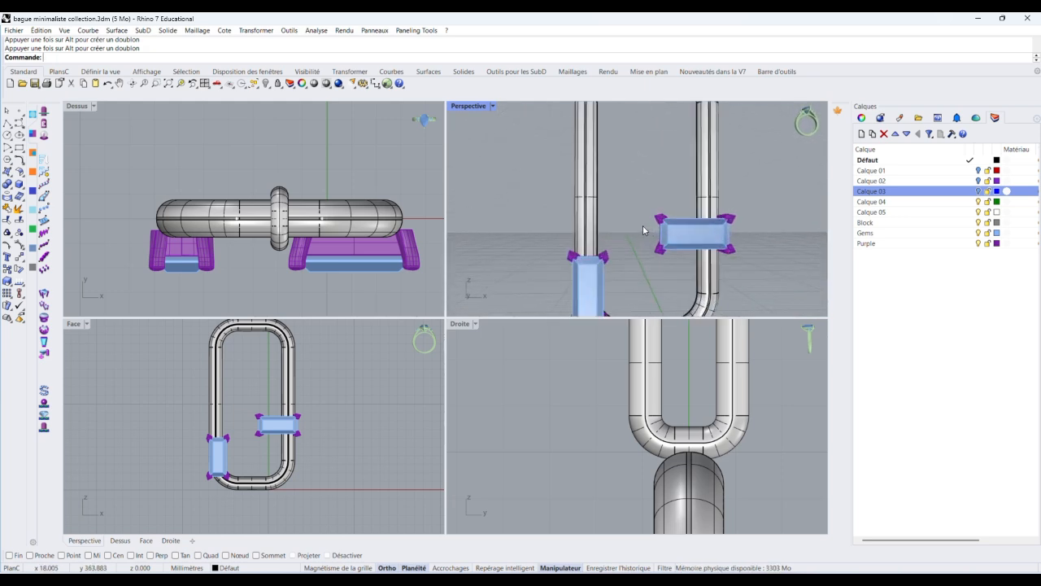
pyautogui.scroll(-5, 639, 229)
pyautogui.scroll(3, 611, 262)
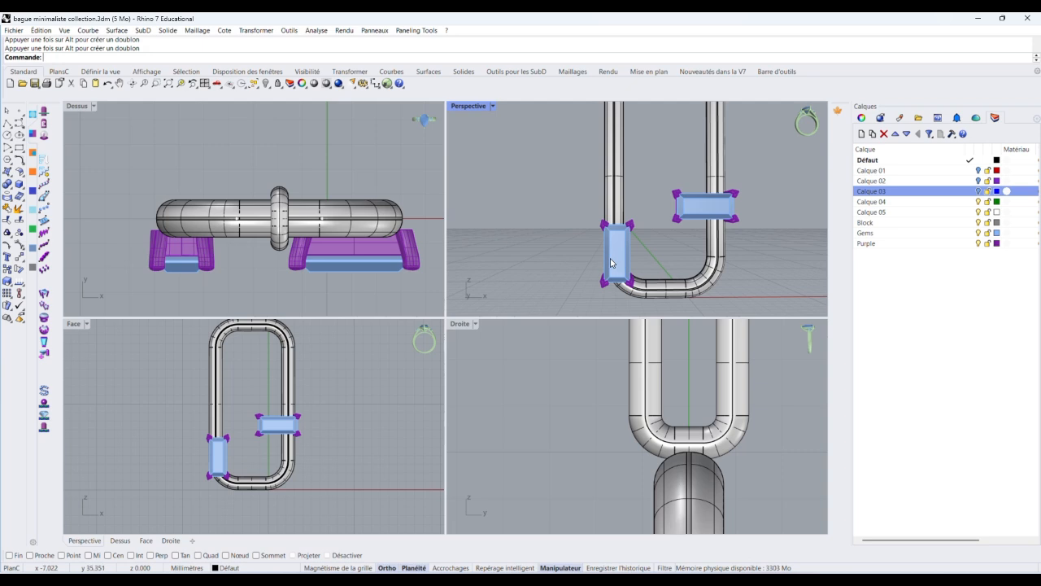
pyautogui.scroll(-3, 611, 262)
pyautogui.scroll(3, 668, 231)
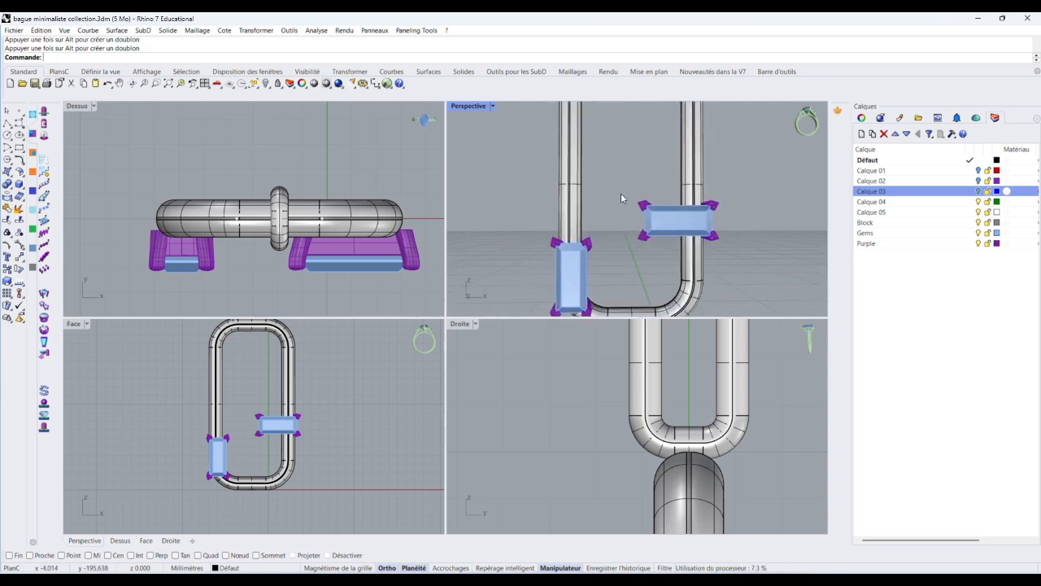
pyautogui.scroll(-3, 622, 197)
# Undo the last moves and the rotation of both gem settings.
pyautogui.hotkey('ctrl', 'z')
pyautogui.hotkey('ctrl', 'z')
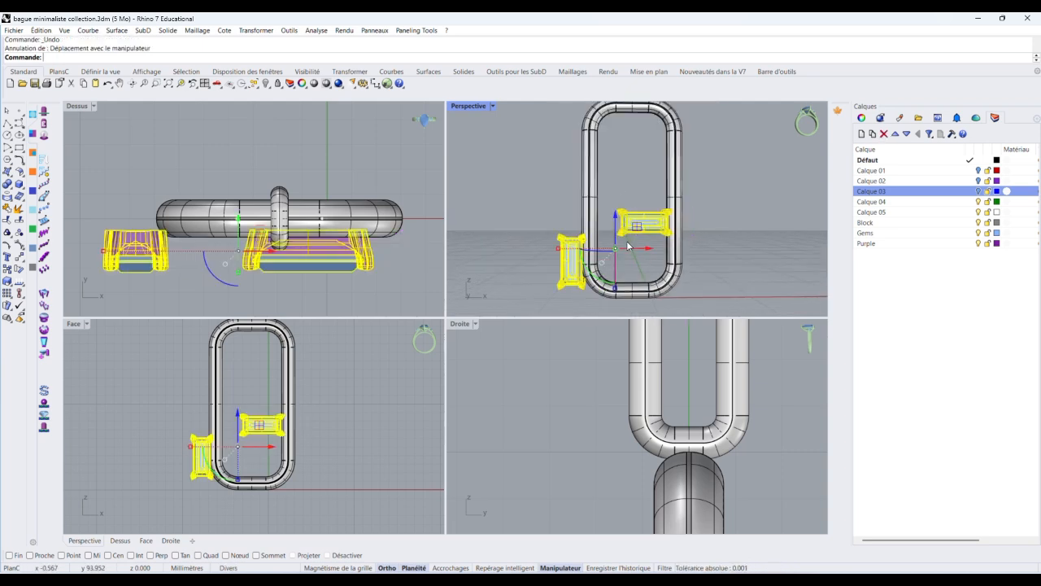
pyautogui.hotkey('ctrl', 'z')
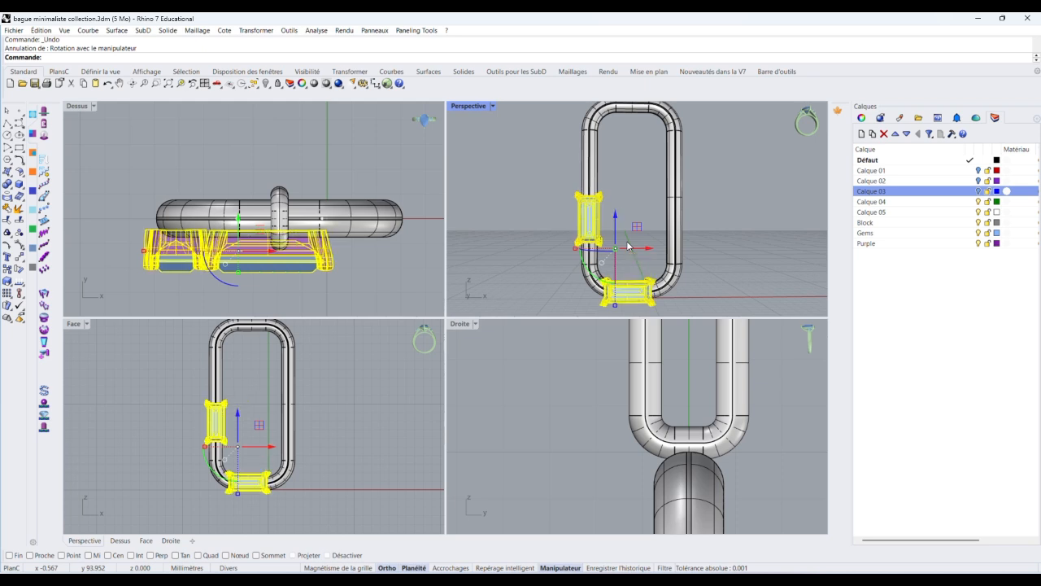
# Move the upright rectangular setting straight across from the frame's left side to its right side.
pyautogui.click(715, 224)
pyautogui.click(587, 217)
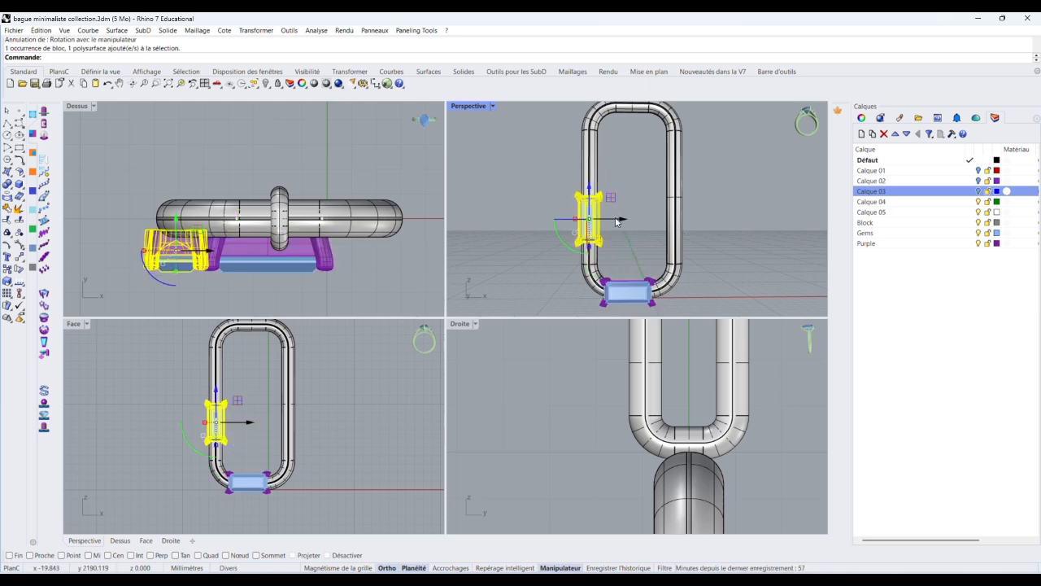
pyautogui.moveTo(617, 221); pyautogui.dragTo(699, 221)
# Move the horizontal rectangular setting from the frame's lower edge onto the lower part of its left side.
pyautogui.click(651, 294)
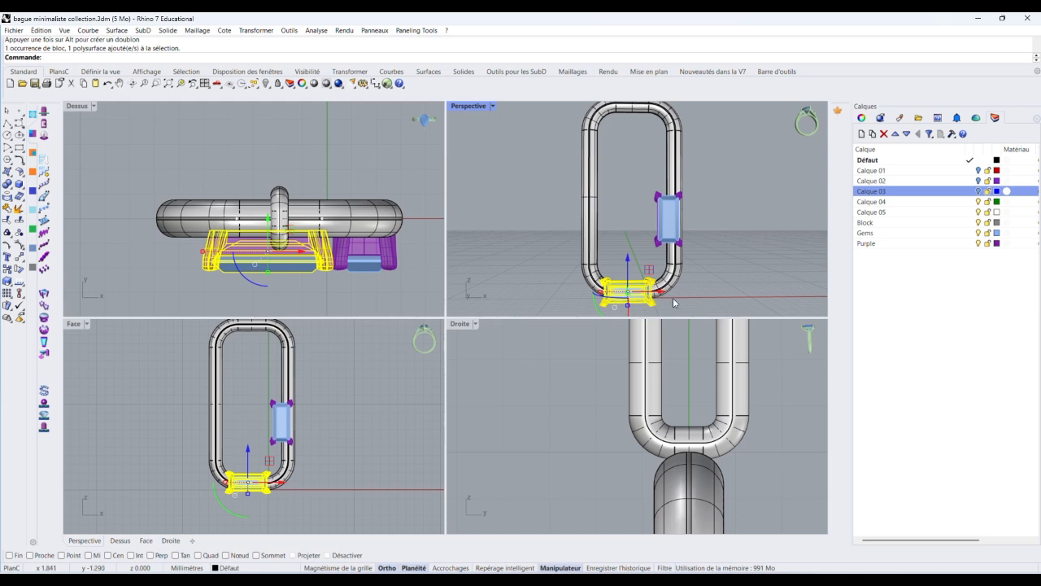
pyautogui.moveTo(672, 295); pyautogui.dragTo(638, 295)
pyautogui.moveTo(592, 265); pyautogui.dragTo(590, 228)
pyautogui.click(691, 161)
# Raise the upright rectangular setting along the frame's right side to its upper half.
pyautogui.click(683, 232)
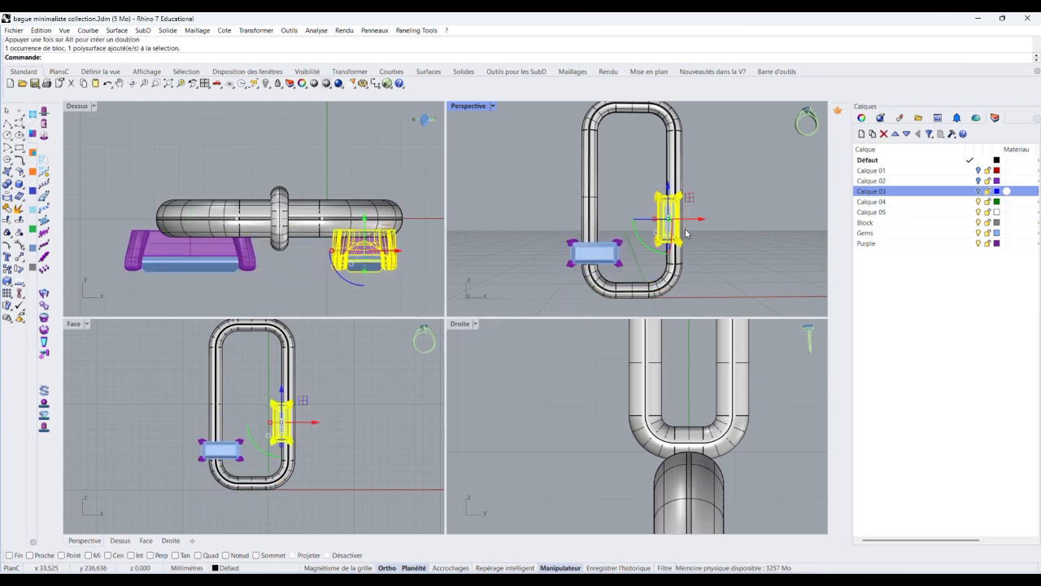
pyautogui.moveTo(670, 210); pyautogui.dragTo(662, 185)
pyautogui.press('Escape')
pyautogui.scroll(6, 663, 194)
pyautogui.scroll(-2, 688, 249)
pyautogui.scroll(2, 663, 230)
pyautogui.click(727, 242)
# Nudge the upright rectangular setting slightly higher on the frame's right side.
pyautogui.scroll(-7, 706, 234)
pyautogui.moveTo(701, 235); pyautogui.dragTo(660, 192, button='right')
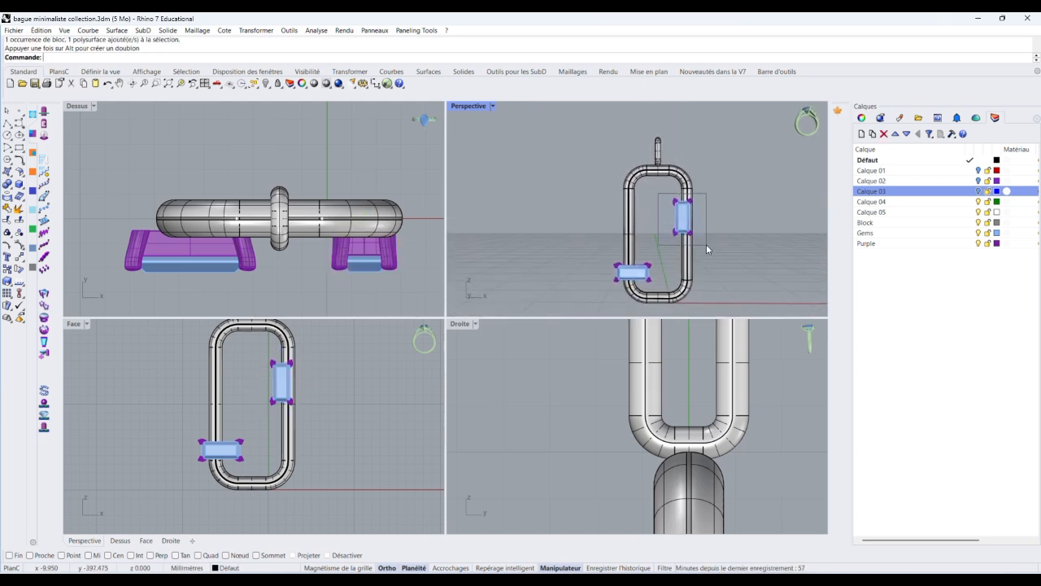
pyautogui.moveTo(707, 246); pyautogui.dragTo(707, 246)
pyautogui.scroll(6, 684, 215)
pyautogui.moveTo(682, 185); pyautogui.dragTo(683, 177)
pyautogui.click(728, 263)
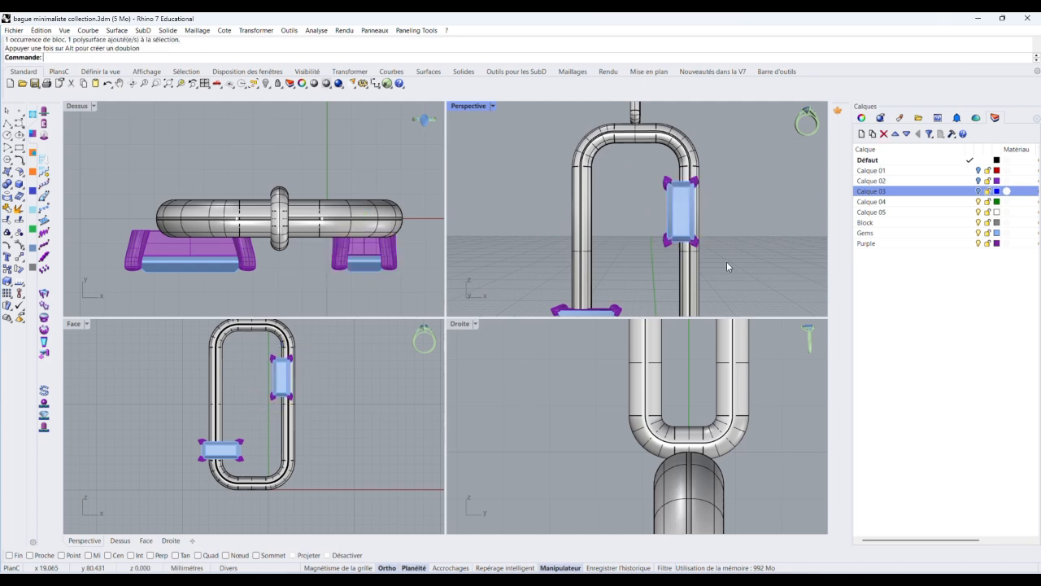
# Group the rounded-rectangle frame with its top link and place a copy of the group to the left in the Face view.
pyautogui.scroll(-4, 704, 260)
pyautogui.moveTo(702, 262)
pyautogui.mouseDown(button='right')
pyautogui.moveTo(630, 265)
pyautogui.moveTo(711, 272)
pyautogui.mouseUp(button='right')
pyautogui.scroll(-6, 692, 269)
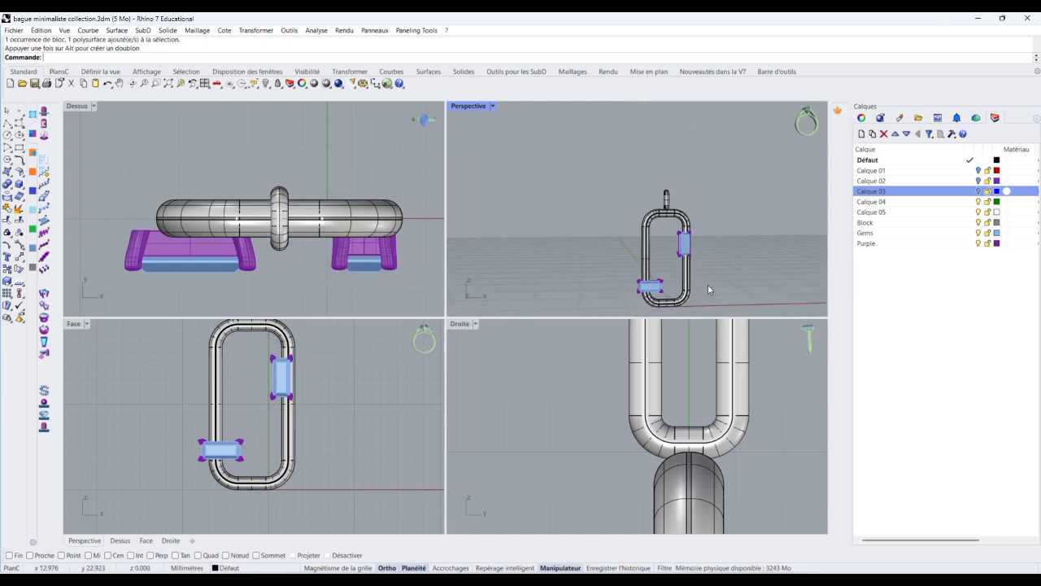
pyautogui.click(320, 403)
pyautogui.scroll(-2, 320, 403)
pyautogui.click(286, 365)
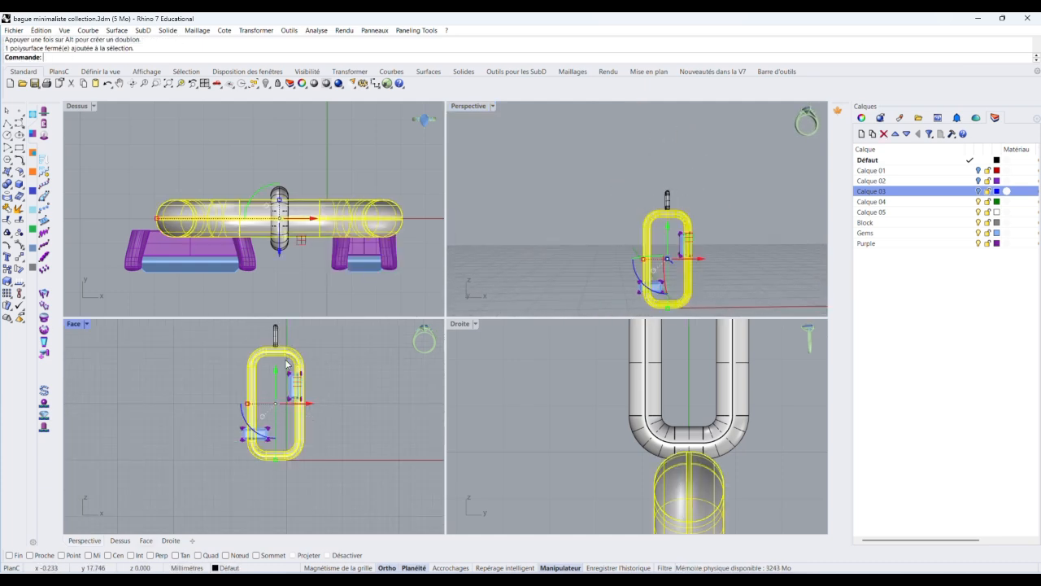
pyautogui.keyDown('shift'); pyautogui.click(276, 344); pyautogui.keyUp('shift')
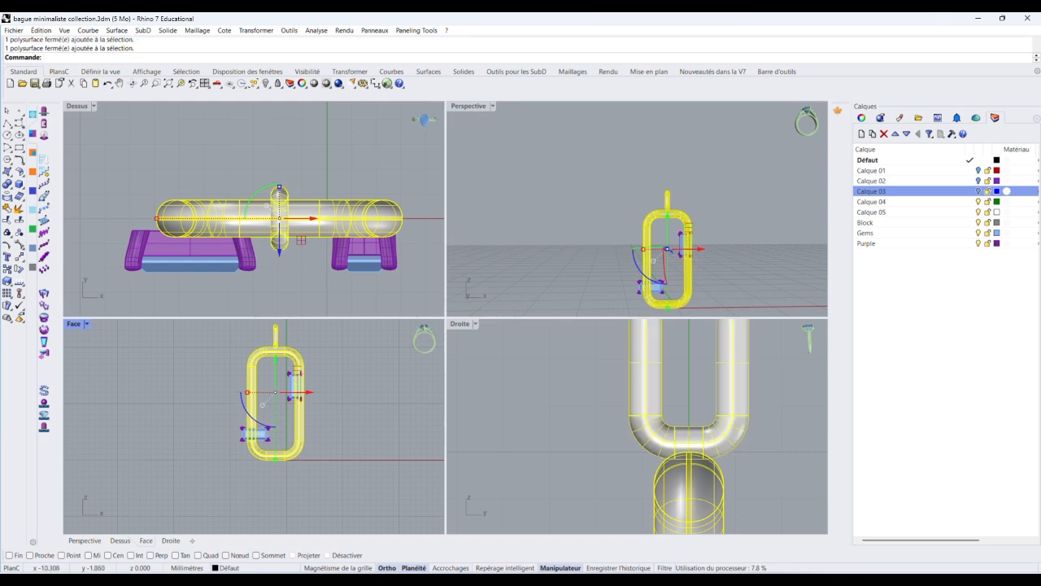
pyautogui.click(7, 233)
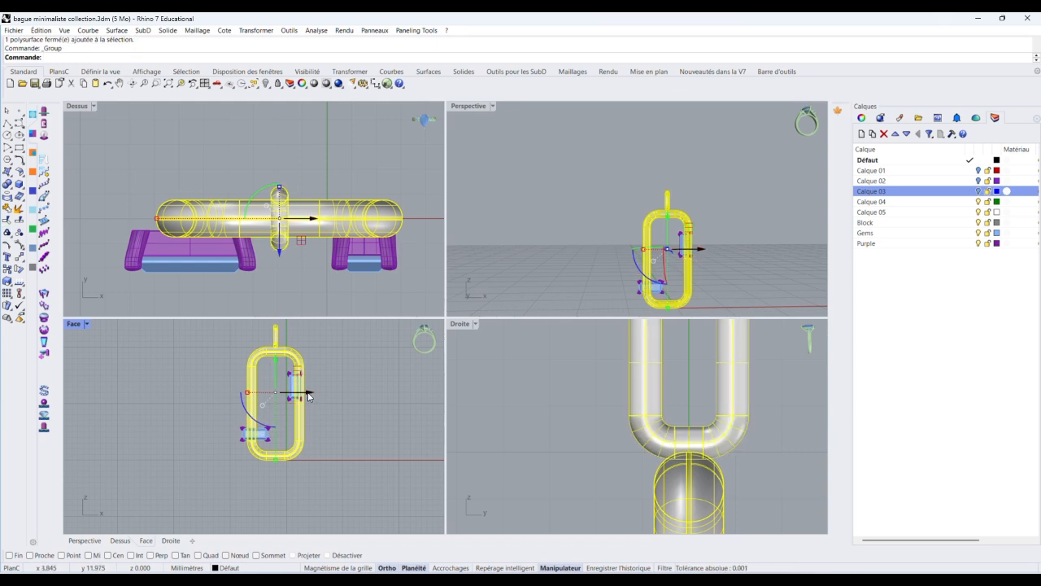
pyautogui.keyDown('alt'); pyautogui.moveTo(308, 396); pyautogui.dragTo(207, 393); pyautogui.keyUp('alt')
pyautogui.click(392, 423)
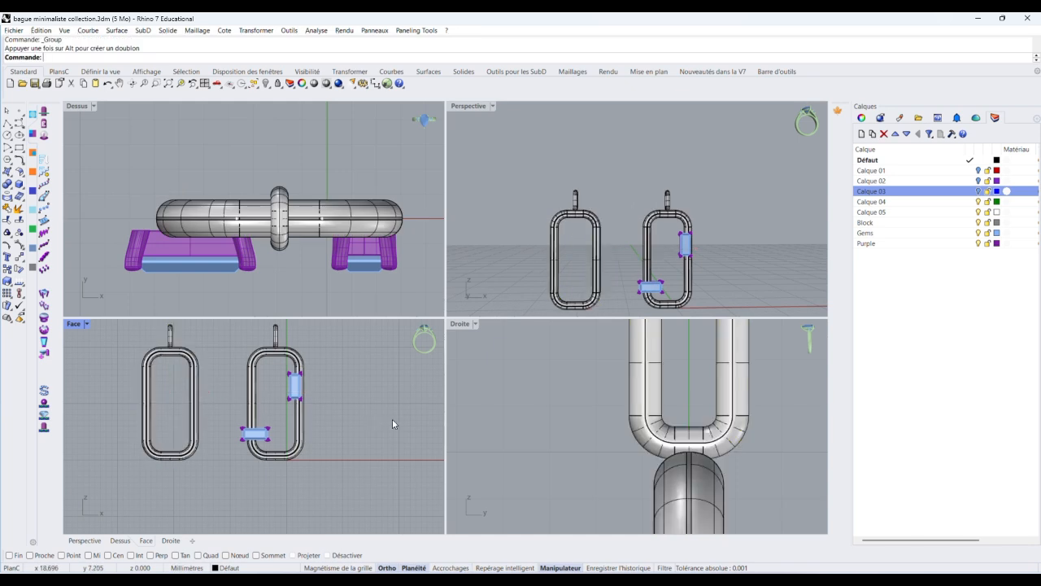
# Bring the four marquise and pear gem settings over the lower part of the copied frame.
pyautogui.scroll(-6, 390, 413)
pyautogui.scroll(8, 259, 395)
pyautogui.scroll(-4, 627, 232)
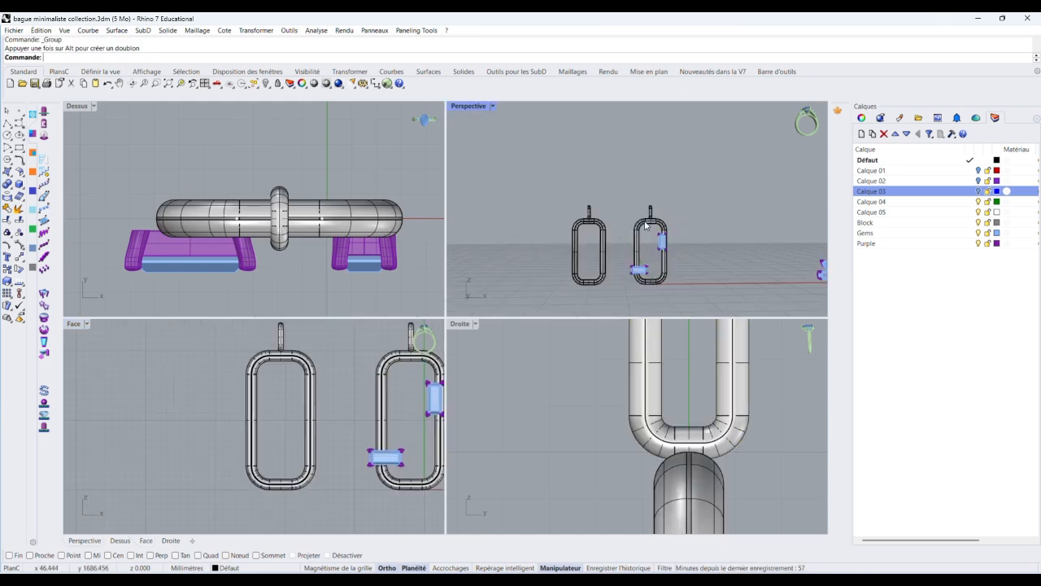
pyautogui.scroll(-3, 645, 225)
pyautogui.moveTo(718, 214); pyautogui.dragTo(639, 252)
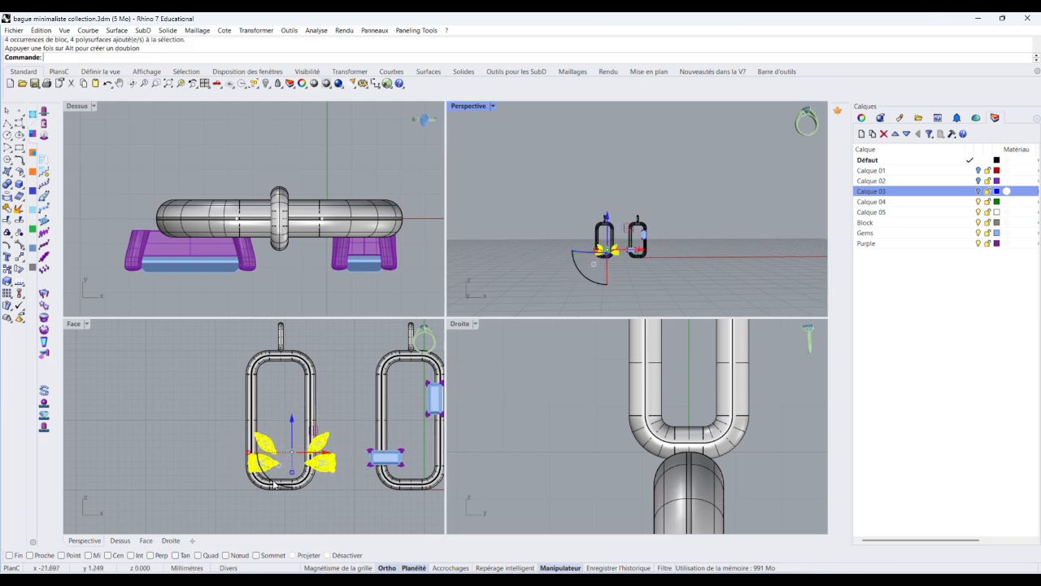
# Move the right-hand marquise and pear pair far to the right, away from both earrings.
pyautogui.moveTo(352, 494); pyautogui.dragTo(349, 486, button='right')
pyautogui.click(348, 487)
pyautogui.moveTo(283, 405); pyautogui.dragTo(349, 486)
pyautogui.scroll(-6, 264, 444)
pyautogui.moveTo(303, 446); pyautogui.dragTo(443, 446)
pyautogui.click(725, 256)
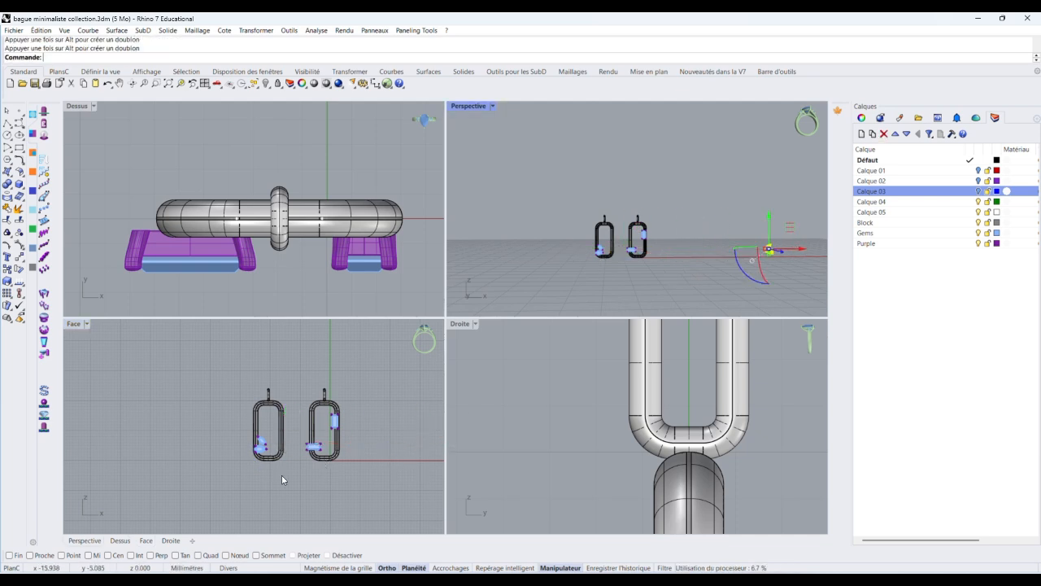
# Shift the remaining marquise and pear settings left onto the lower left side of the copied frame.
pyautogui.scroll(5, 269, 459)
pyautogui.moveTo(263, 472); pyautogui.dragTo(295, 492)
pyautogui.moveTo(294, 456); pyautogui.dragTo(275, 459)
pyautogui.click(234, 497)
# Switch the Perspective view to Rendered display mode and maximize it.
pyautogui.scroll(-6, 234, 496)
pyautogui.scroll(8, 217, 427)
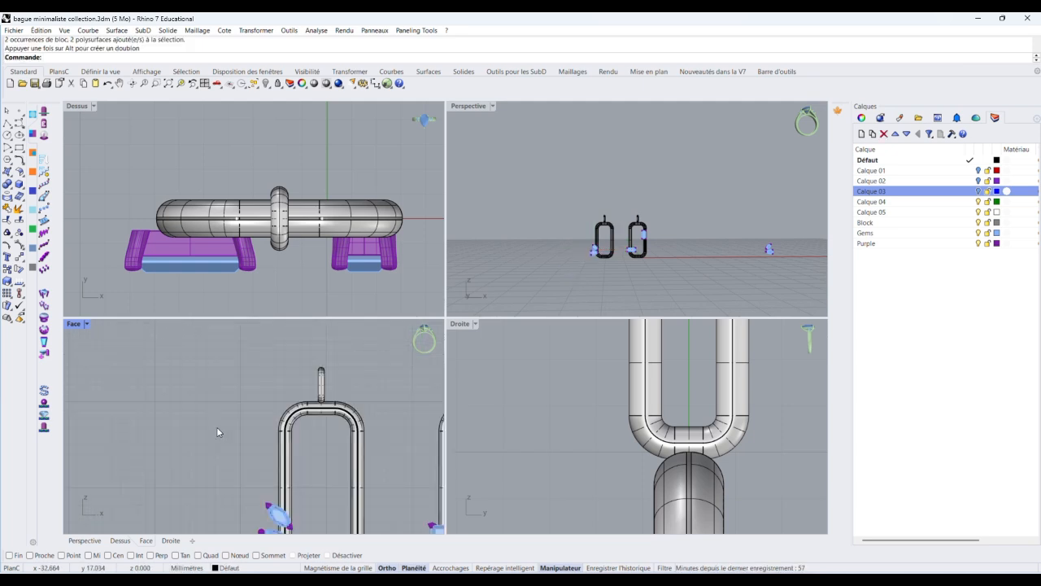
pyautogui.scroll(-4, 221, 422)
pyautogui.scroll(-2, 268, 431)
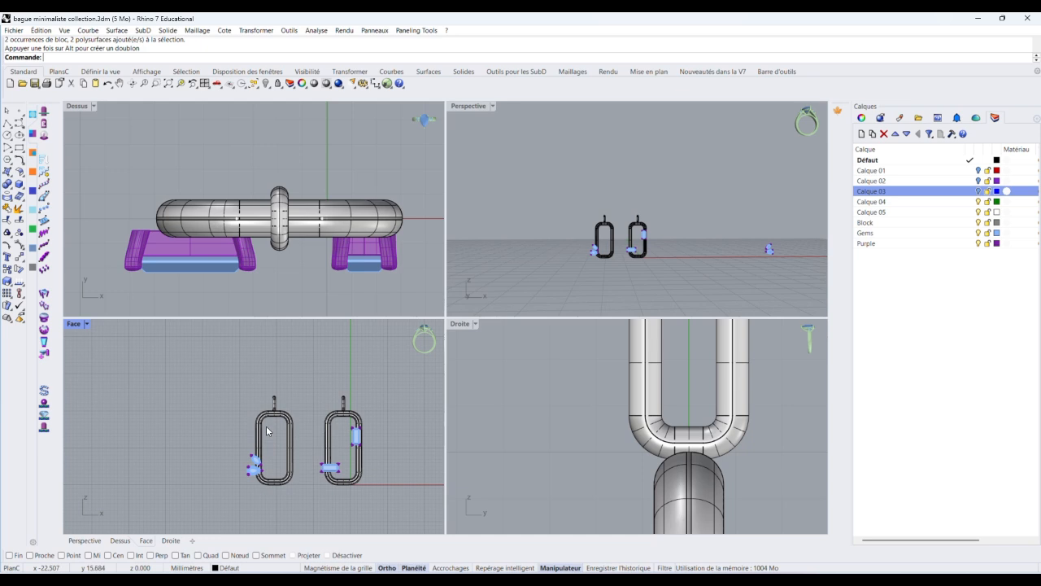
pyautogui.click(650, 200)
pyautogui.scroll(3, 638, 204)
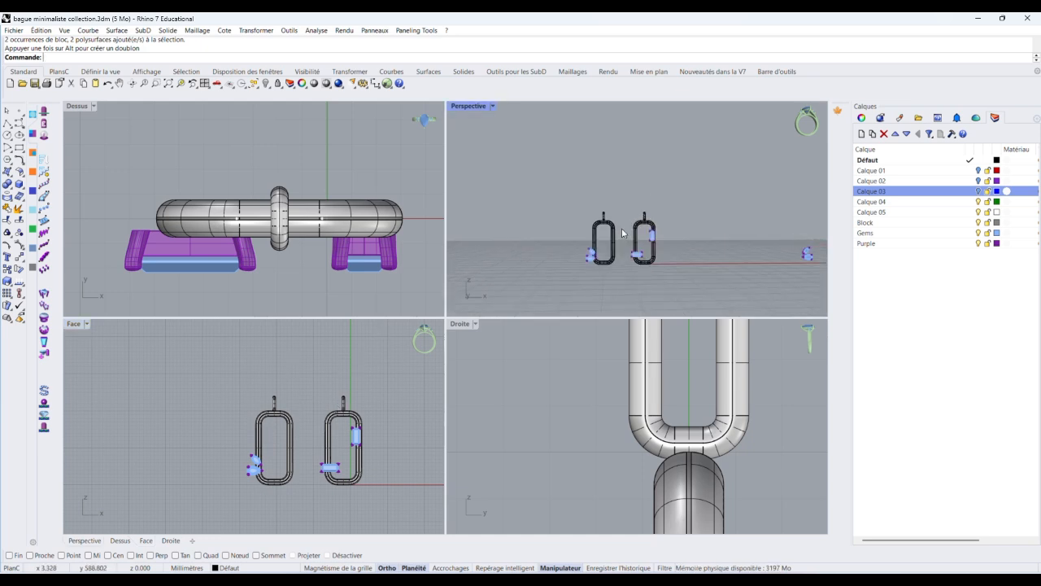
pyautogui.click(496, 106)
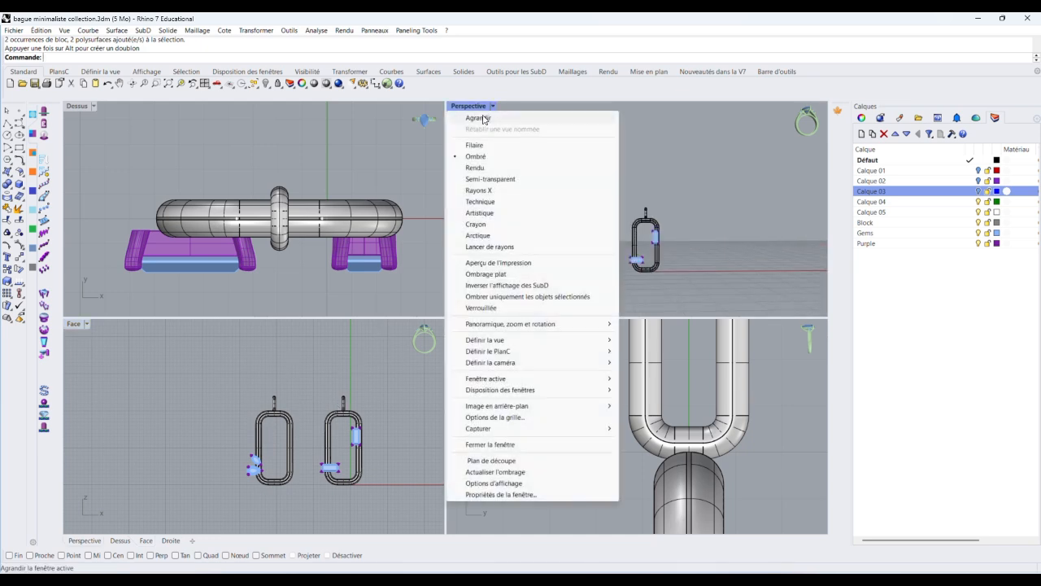
pyautogui.click(577, 168)
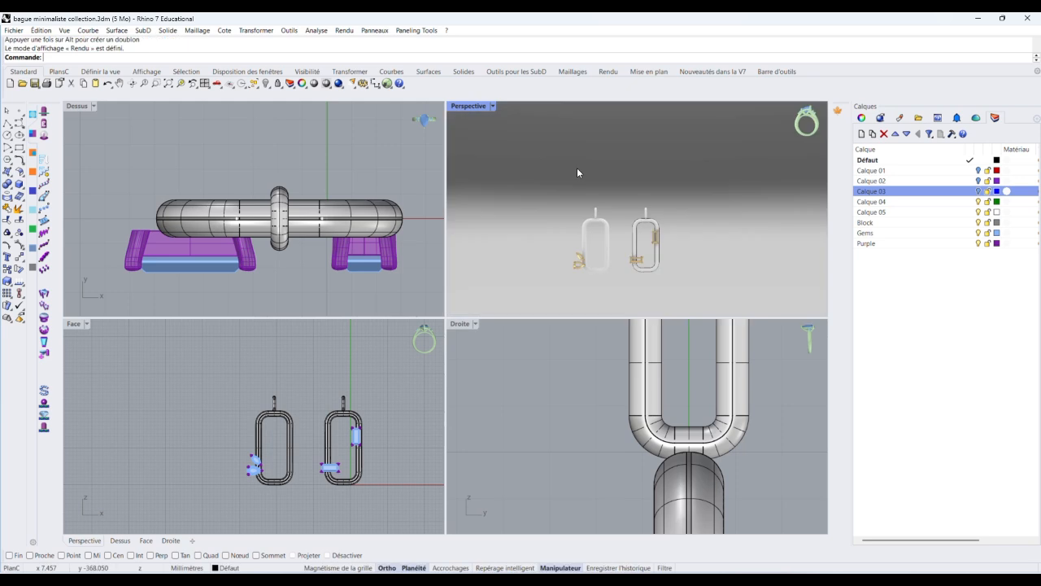
pyautogui.doubleClick(471, 108)
# Move the marquise and pear settings back in depth until they reach the copied frame.
pyautogui.moveTo(590, 198); pyautogui.dragTo(541, 254, button='right')
pyautogui.moveTo(306, 368); pyautogui.dragTo(352, 431)
pyautogui.scroll(5, 351, 396)
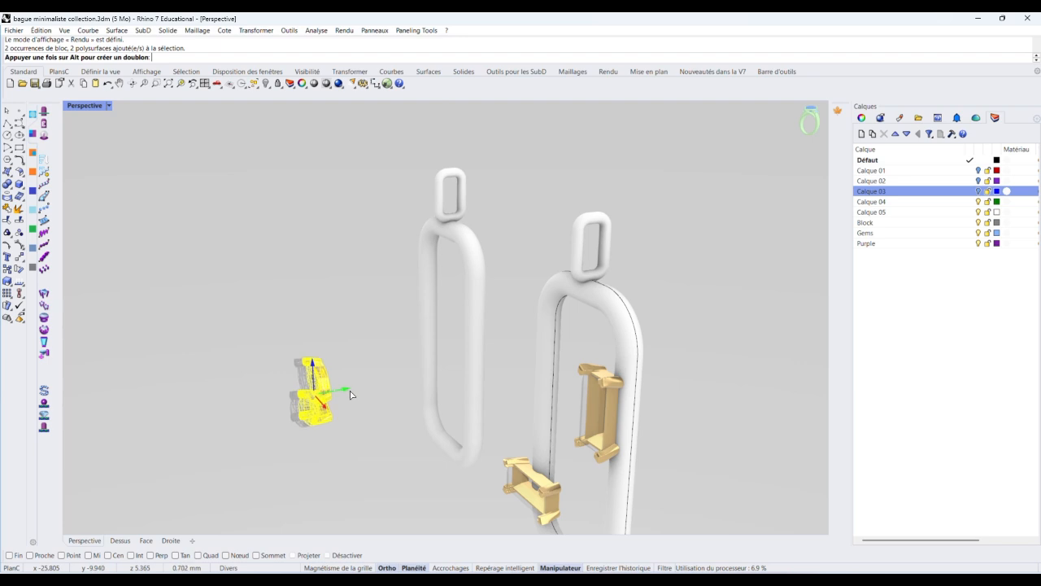
pyautogui.moveTo(351, 395); pyautogui.dragTo(443, 388)
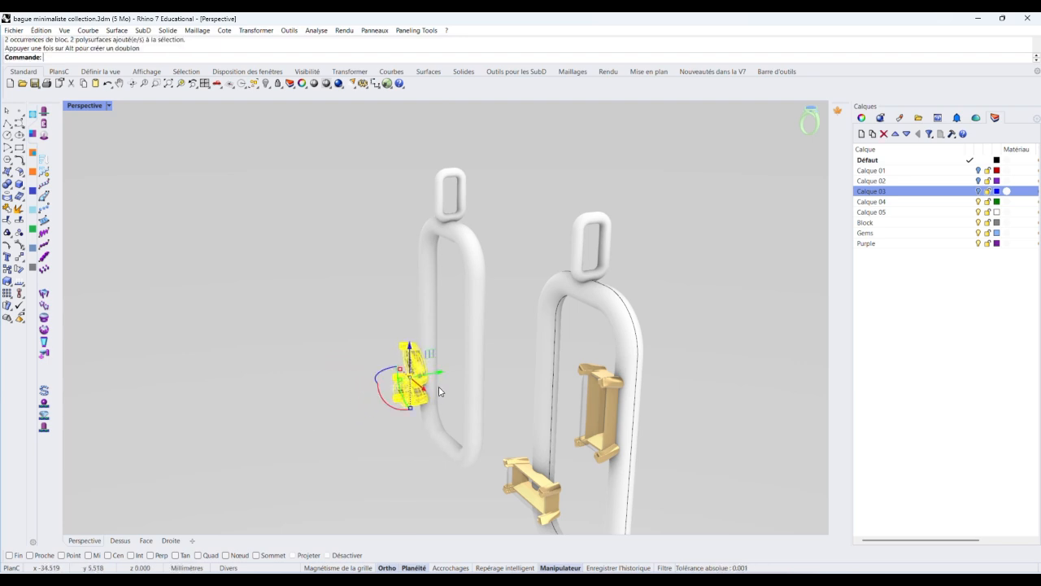
pyautogui.press('Escape')
# Fine-tune the depth of the marquise and pear settings against the copied frame, and return to the four-view layout.
pyautogui.scroll(8, 493, 375)
pyautogui.scroll(-8, 493, 375)
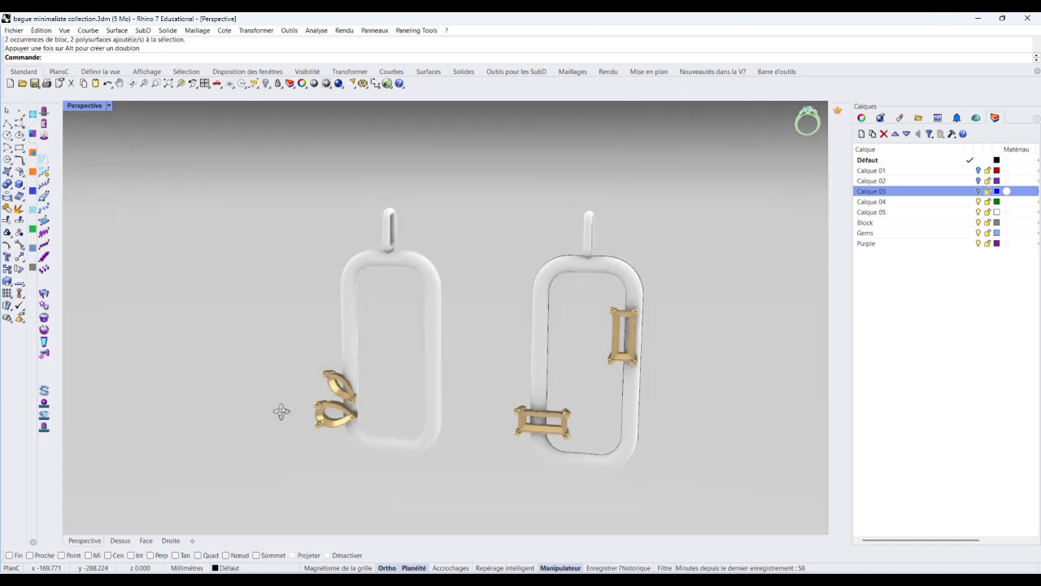
pyautogui.moveTo(281, 412); pyautogui.dragTo(381, 411, button='right')
pyautogui.moveTo(309, 387); pyautogui.dragTo(381, 502)
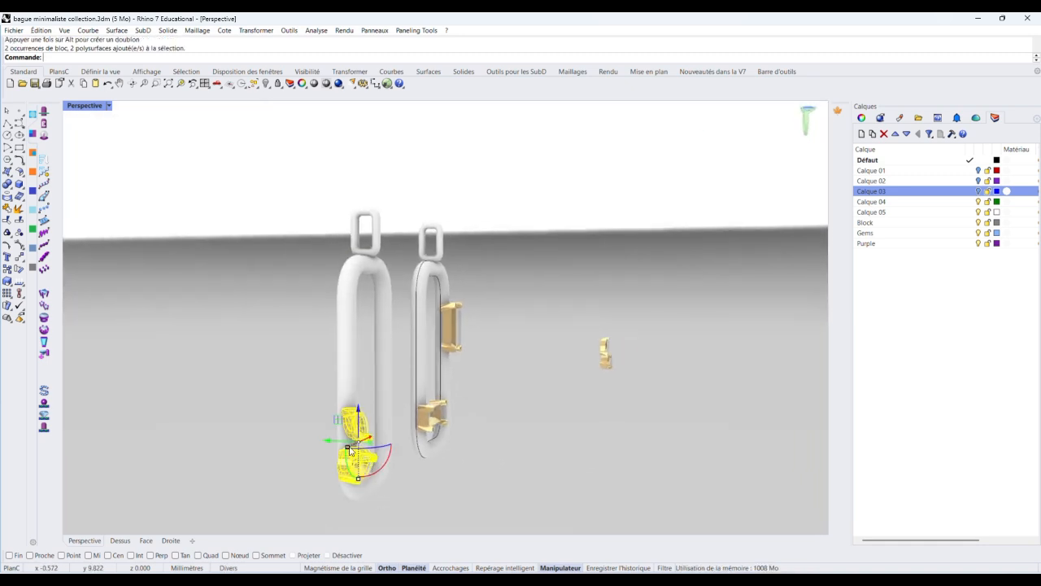
pyautogui.moveTo(350, 450); pyautogui.dragTo(337, 443)
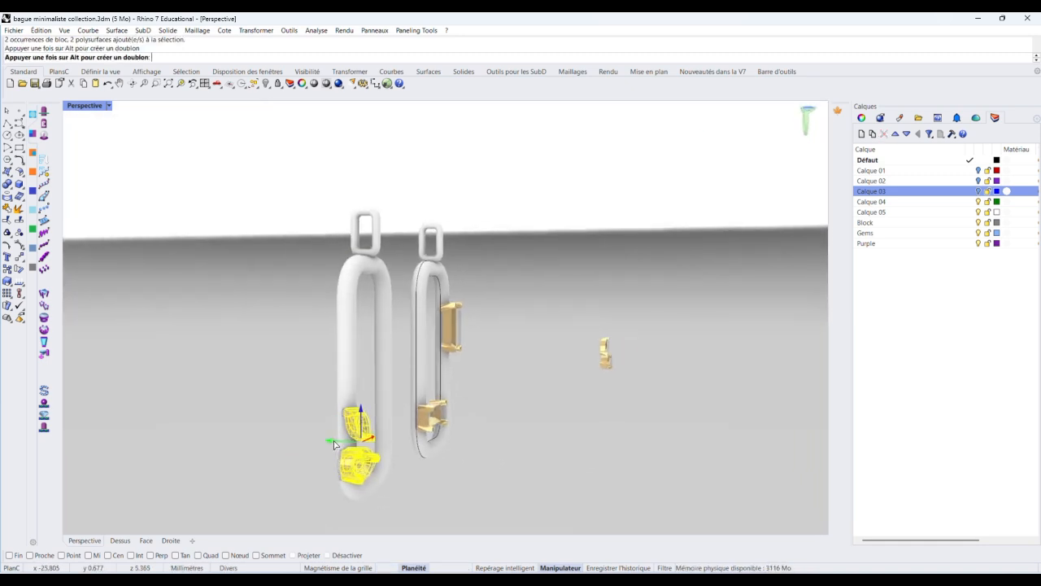
pyautogui.doubleClick(92, 107)
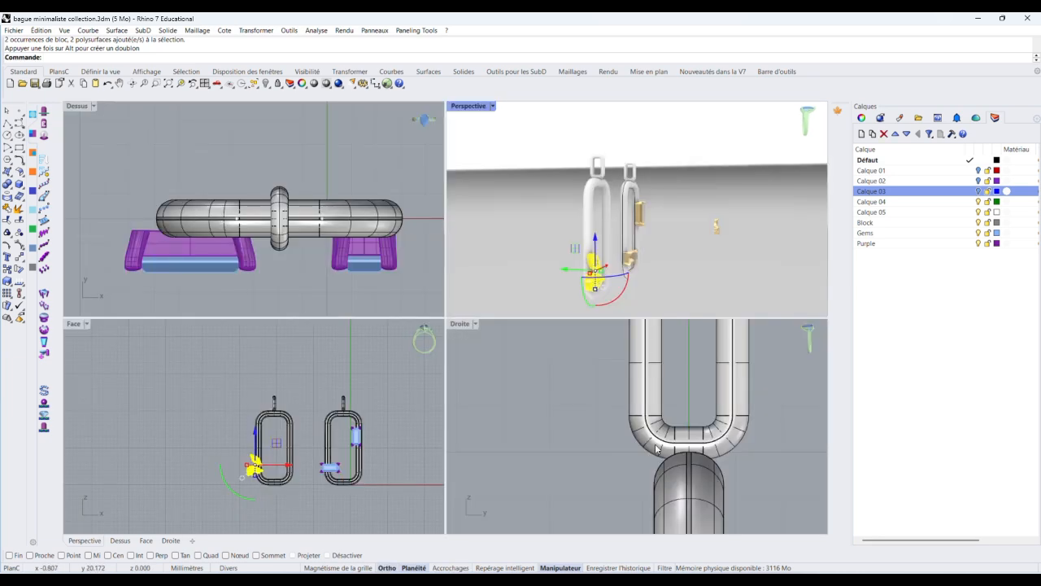
# Switch the Right view (Droite) to Semi-transparent display mode with the gem settings and frame in view.
pyautogui.scroll(-12, 606, 333)
pyautogui.scroll(9, 599, 455)
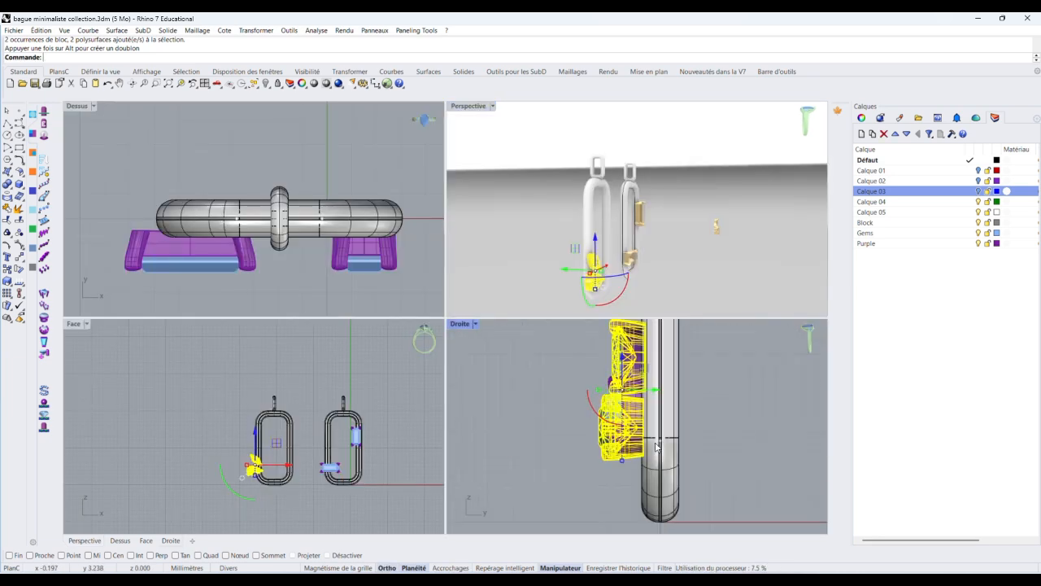
pyautogui.scroll(-5, 651, 459)
pyautogui.click(476, 325)
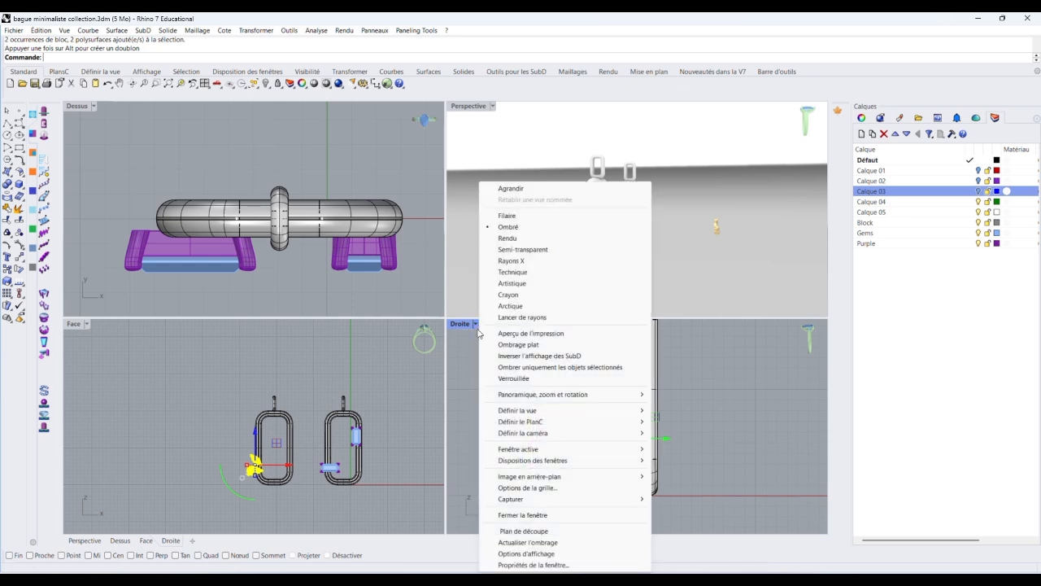
pyautogui.click(520, 249)
pyautogui.scroll(3, 645, 402)
pyautogui.scroll(-3, 631, 399)
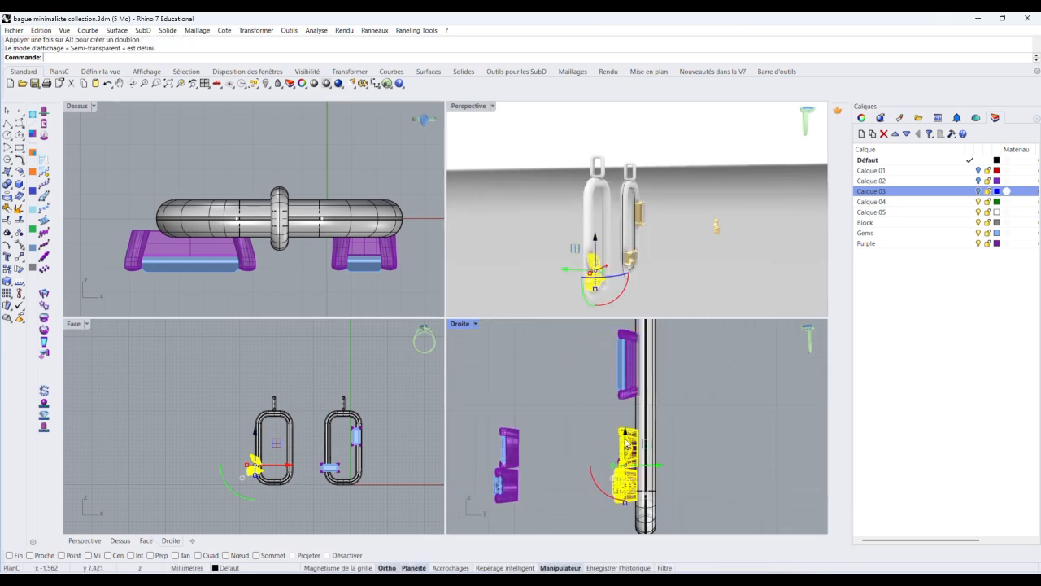
# Examine in the Right view how deep the rectangular, marquise and pear gems sit relative to their frames.
pyautogui.scroll(4, 621, 393)
pyautogui.click(622, 397)
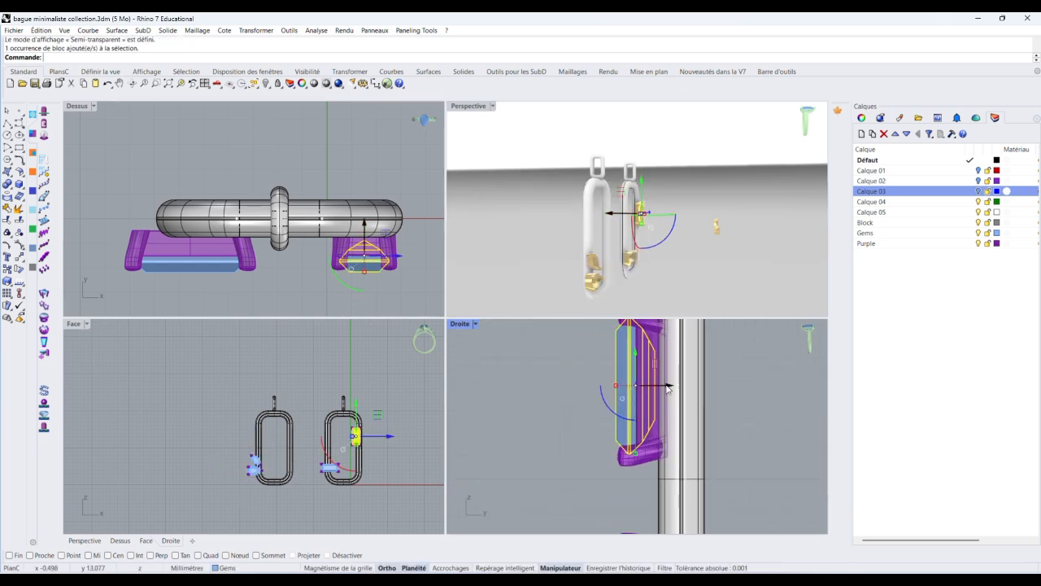
pyautogui.scroll(-3, 674, 352)
pyautogui.scroll(4, 660, 437)
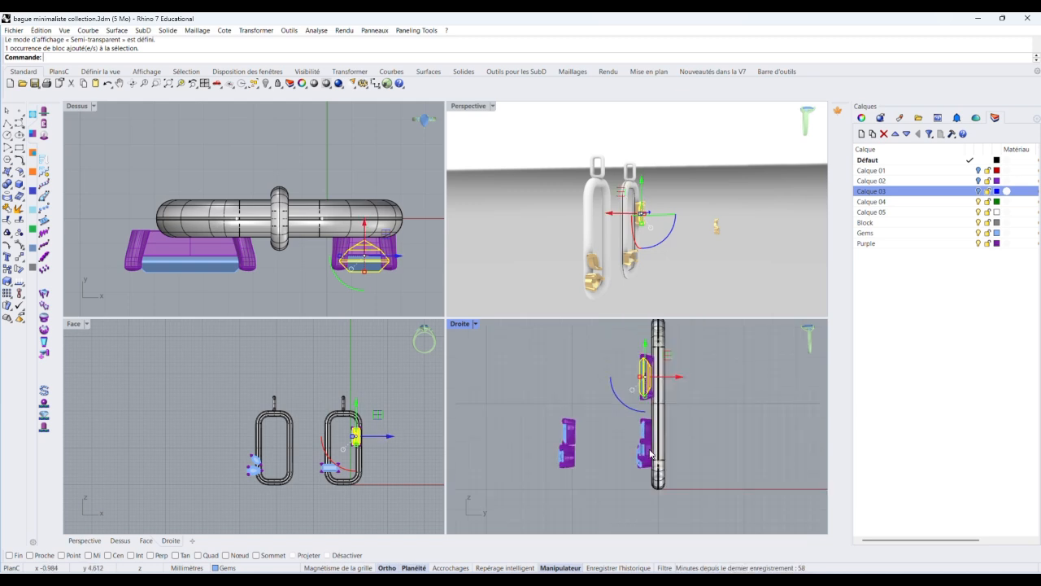
pyautogui.click(614, 422)
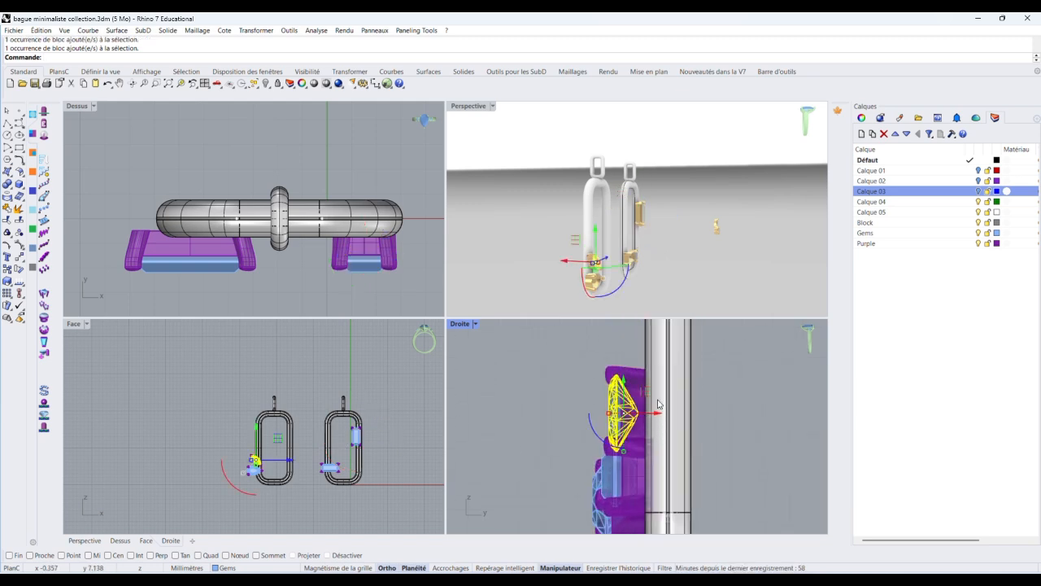
pyautogui.scroll(-3, 670, 404)
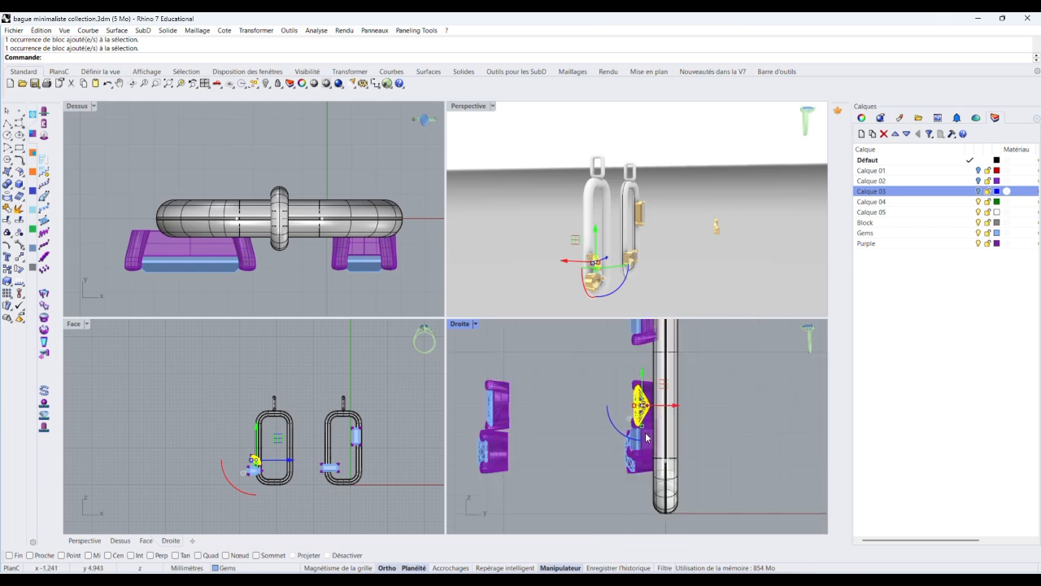
pyautogui.scroll(3, 670, 405)
pyautogui.click(681, 455)
pyautogui.click(618, 457)
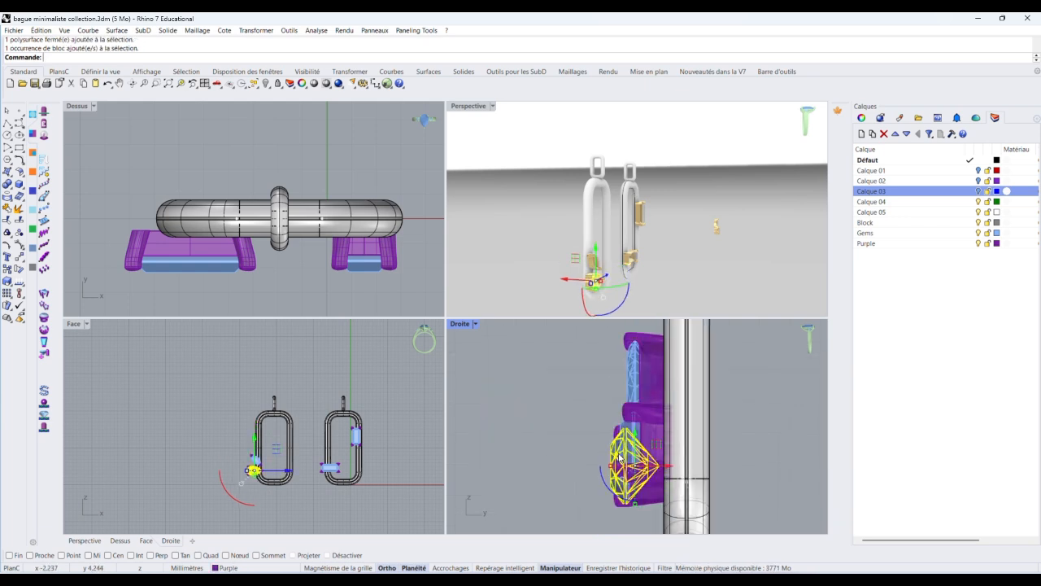
pyautogui.click(632, 428)
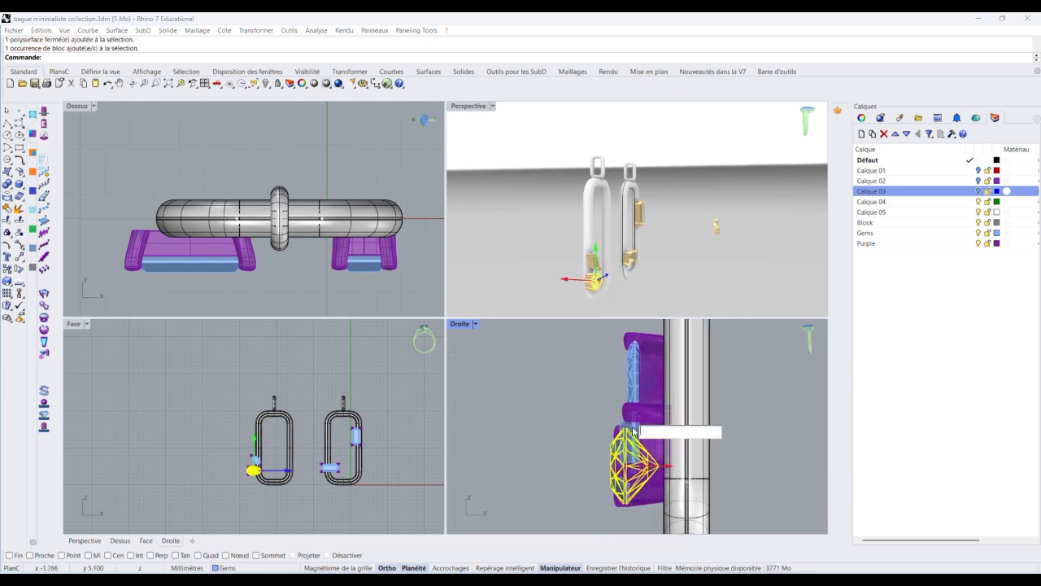
pyautogui.click(650, 431)
pyautogui.click(629, 455)
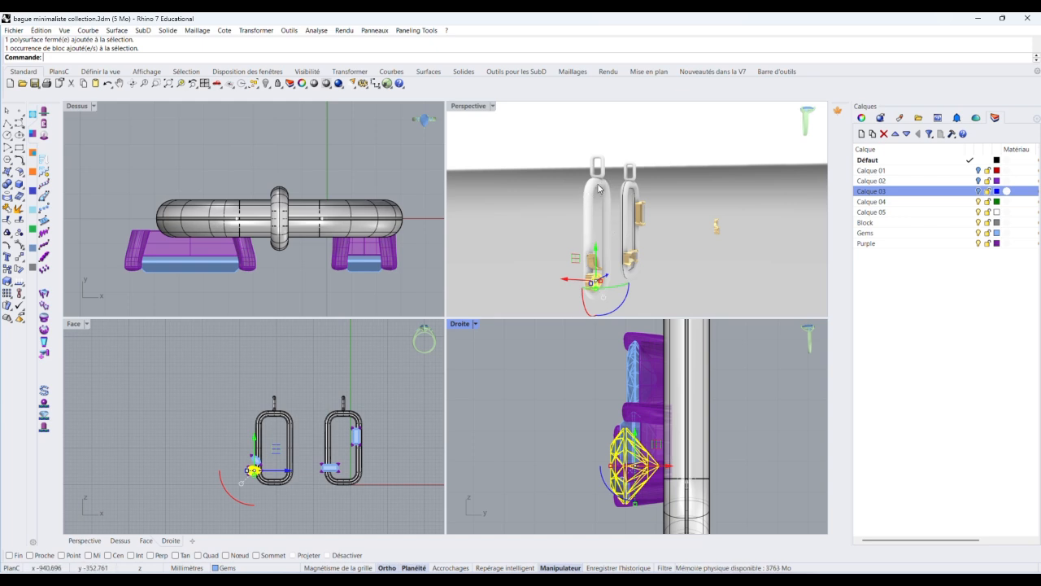
# Turn the Perspective view to face the earrings, maximize it, and apply the Métal material to both rounded-rectangle frames.
pyautogui.click(709, 277)
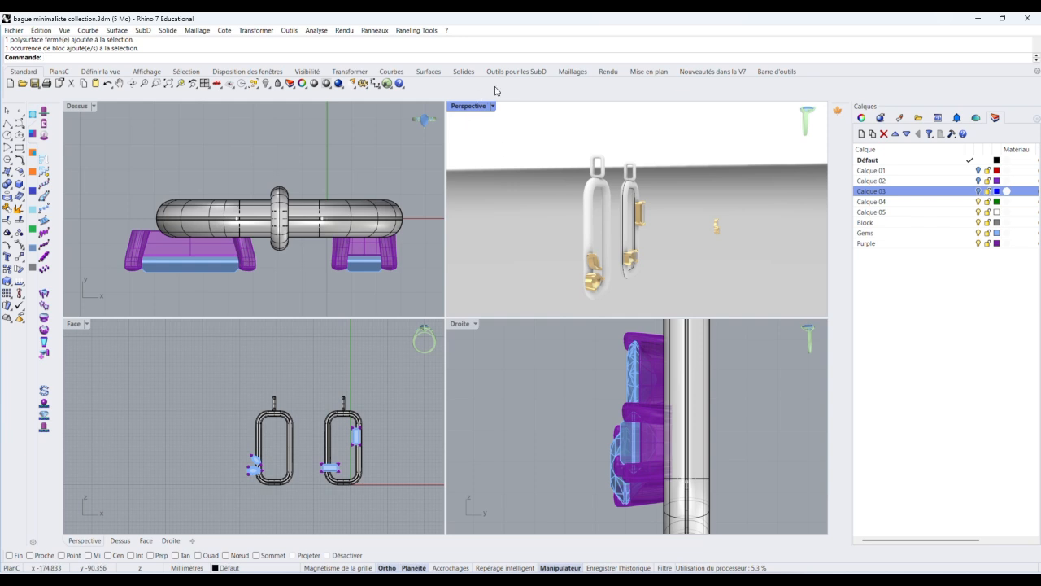
pyautogui.moveTo(753, 250); pyautogui.dragTo(632, 206, button='right')
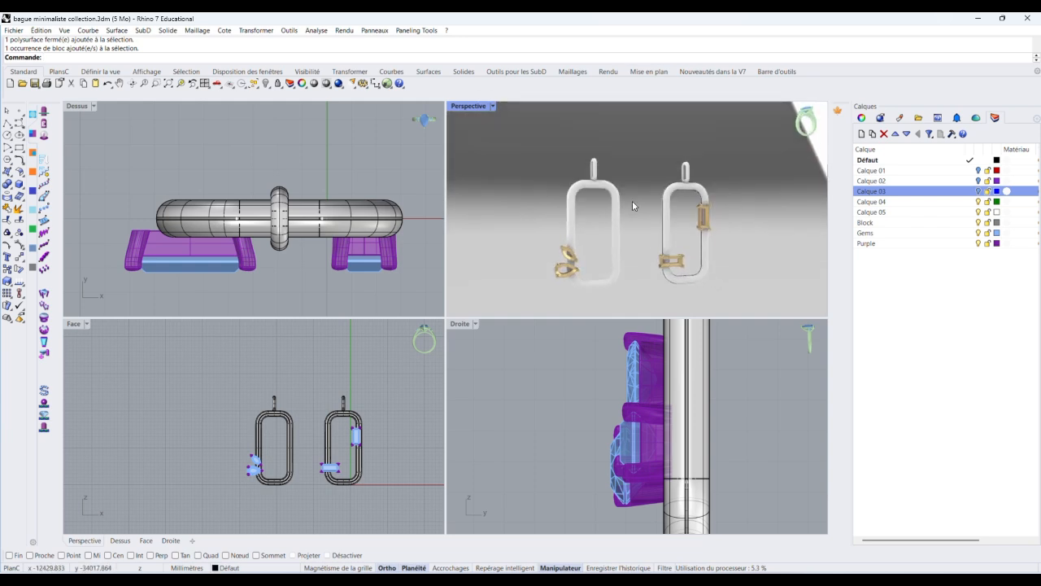
pyautogui.doubleClick(465, 106)
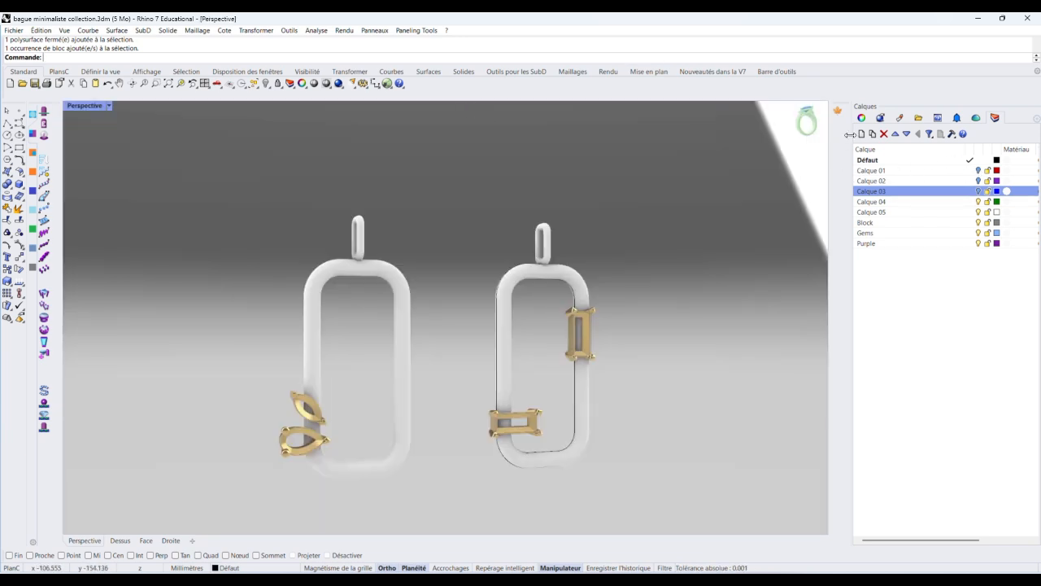
pyautogui.click(903, 118)
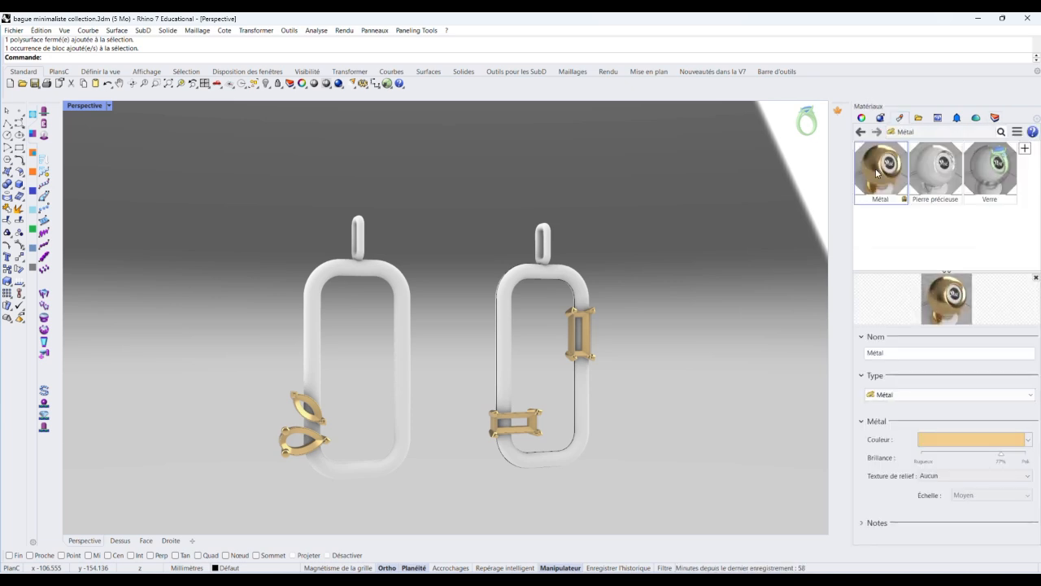
pyautogui.moveTo(877, 170); pyautogui.dragTo(569, 274)
pyautogui.moveTo(866, 182); pyautogui.dragTo(431, 272)
# Frame both gold earrings from the front and switch the Perspective view to Raytraced (Lancer de rayons) display mode.
pyautogui.moveTo(709, 279); pyautogui.dragTo(654, 283, button='right')
pyautogui.scroll(-6, 574, 272)
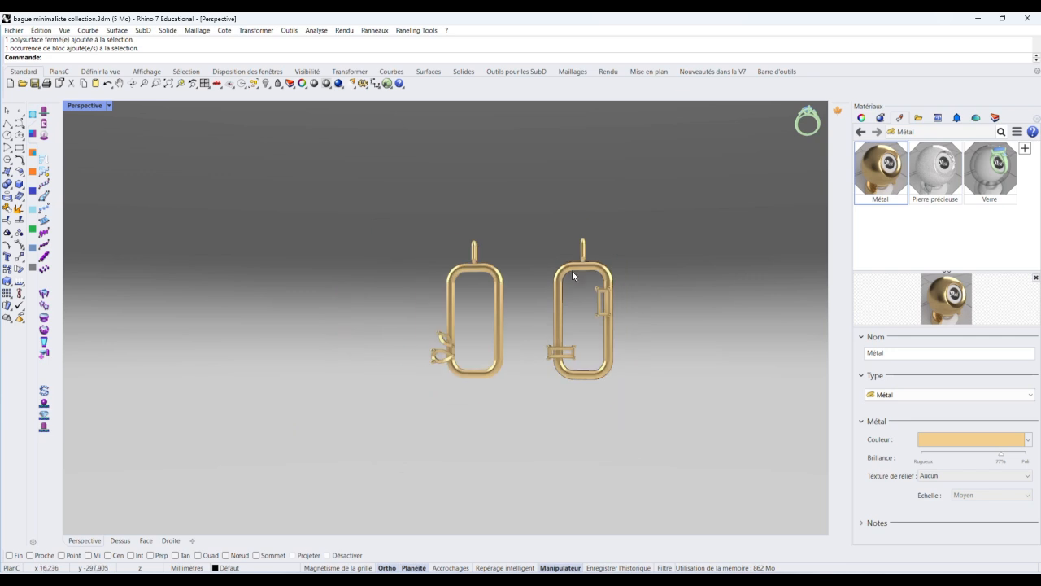
pyautogui.moveTo(574, 272); pyautogui.dragTo(516, 260, button='right')
pyautogui.scroll(-6, 613, 321)
pyautogui.scroll(4, 552, 269)
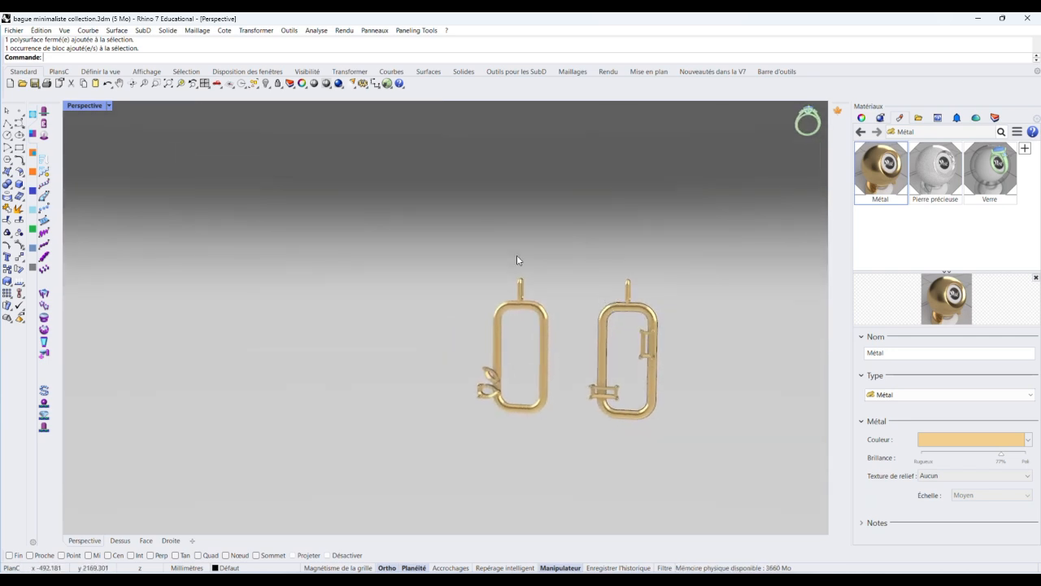
pyautogui.click(107, 107)
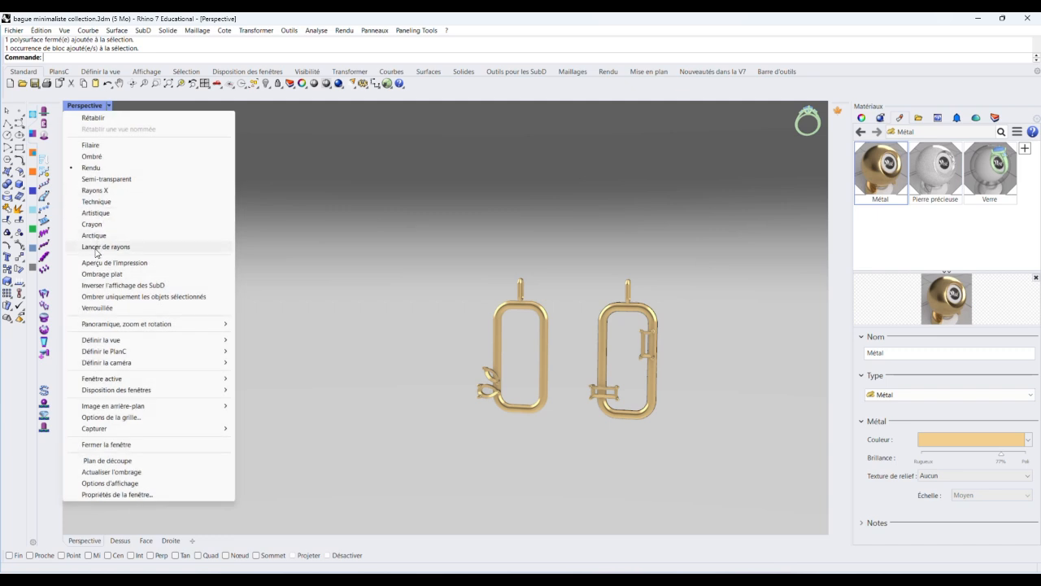
pyautogui.click(122, 248)
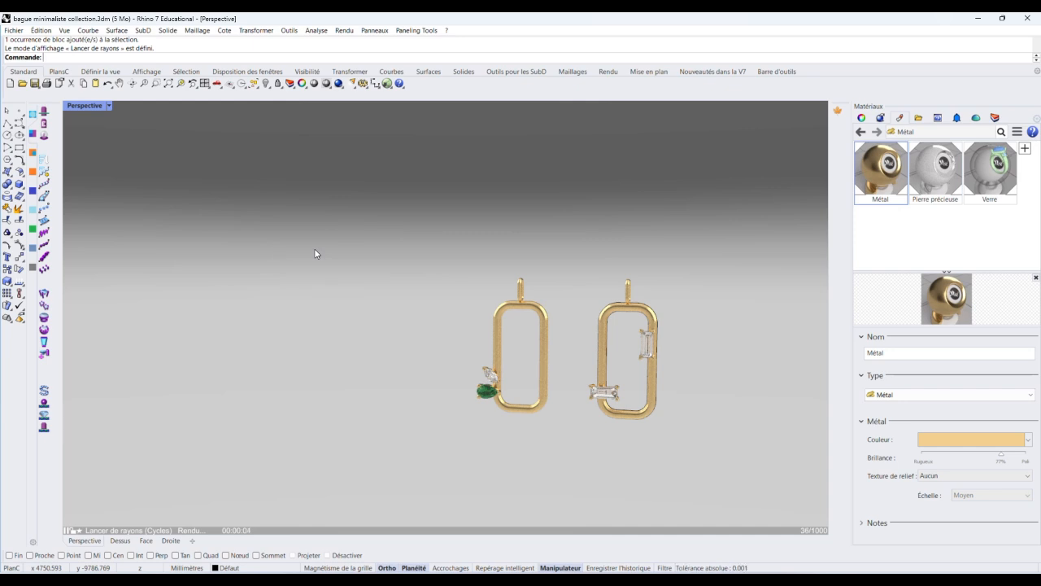
# Set RhinoIntérieur.hdr as the background image of the Studio environment.
pyautogui.scroll(-4, 794, 319)
pyautogui.moveTo(681, 386); pyautogui.dragTo(678, 349, button='right')
pyautogui.scroll(2, 721, 349)
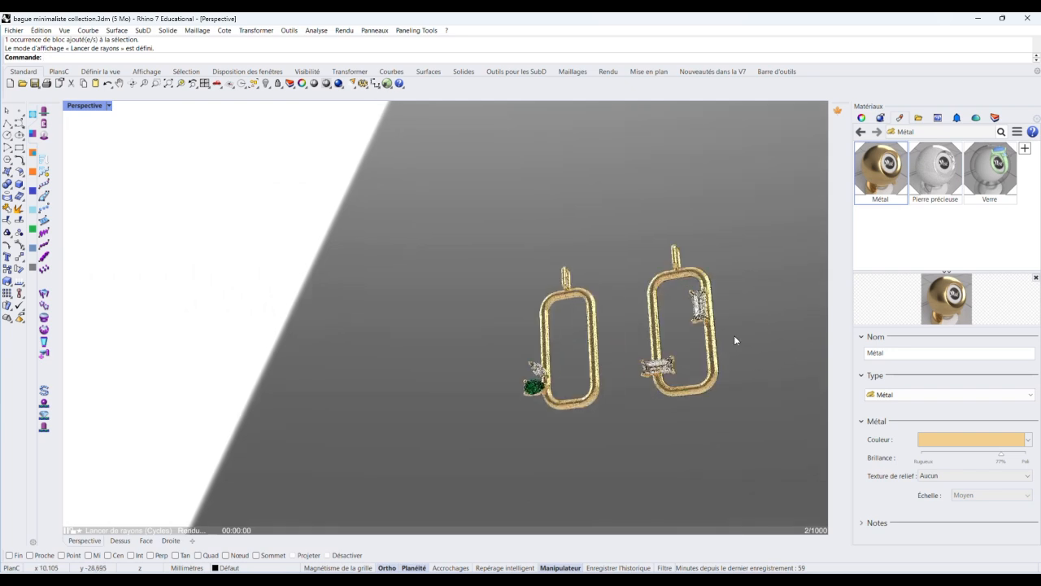
pyautogui.scroll(-3, 564, 365)
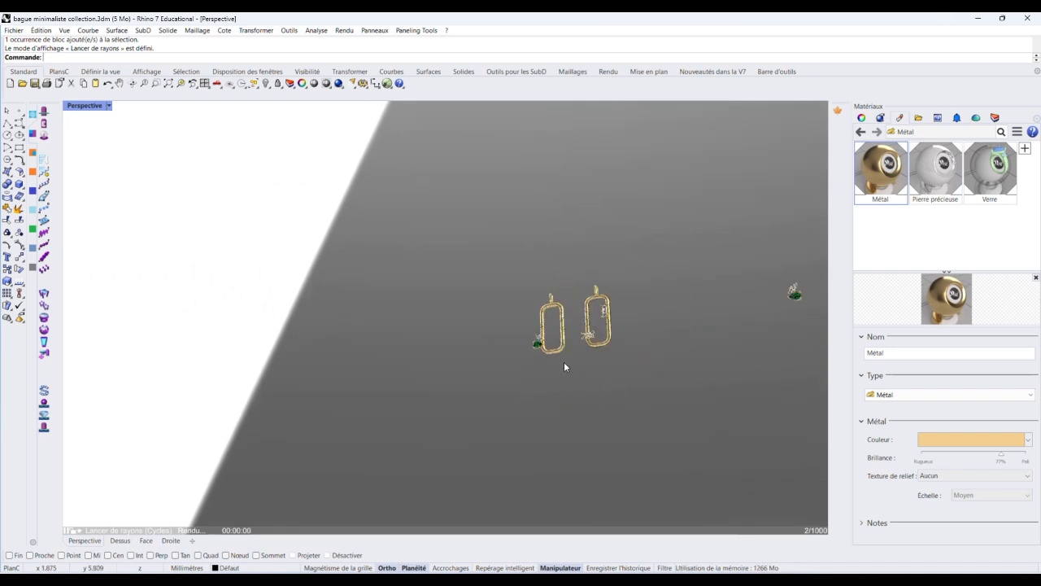
pyautogui.moveTo(567, 418); pyautogui.dragTo(572, 368, button='right')
pyautogui.scroll(2, 572, 368)
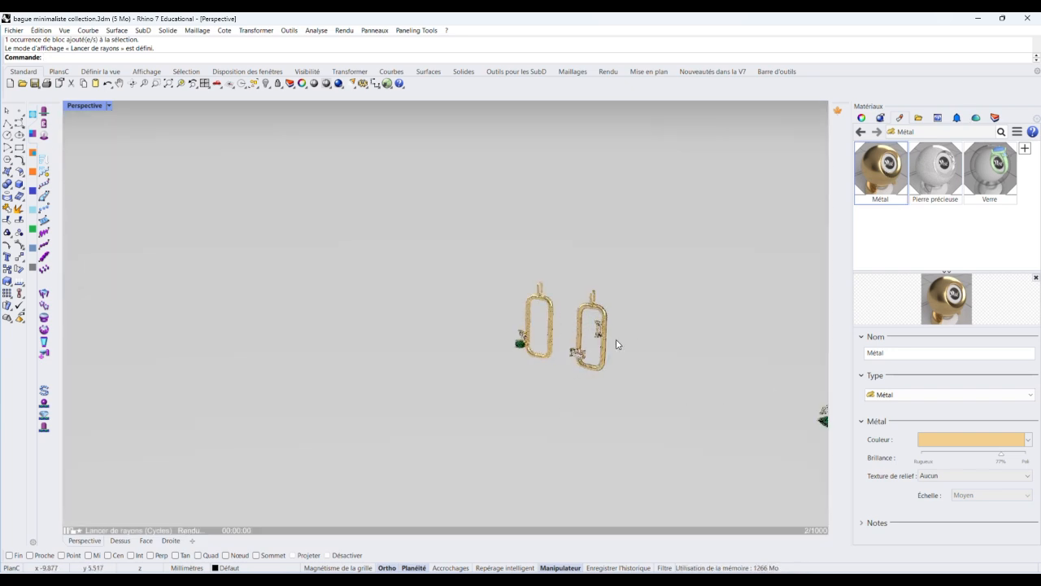
pyautogui.click(975, 119)
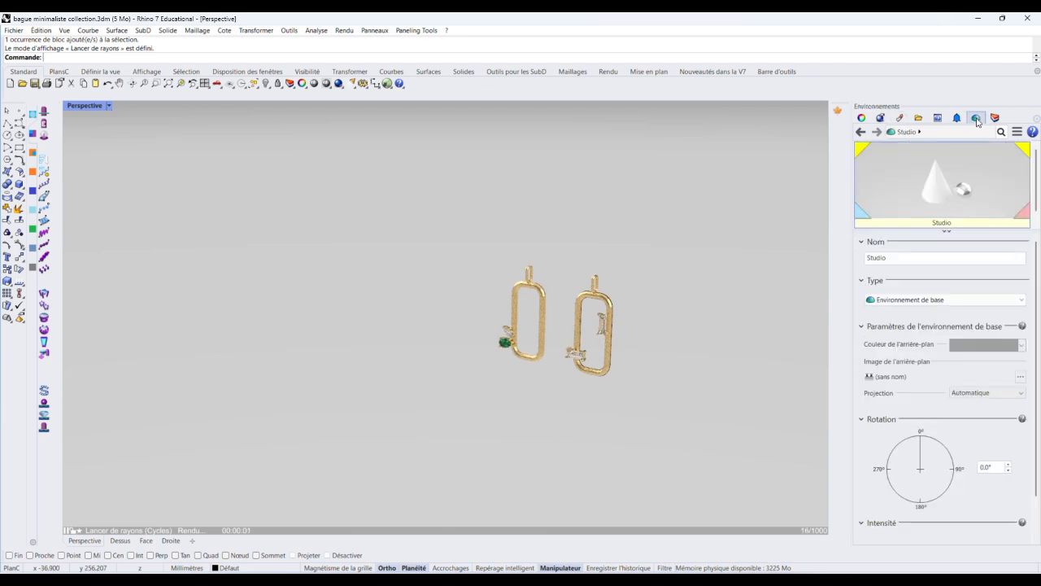
pyautogui.click(1021, 377)
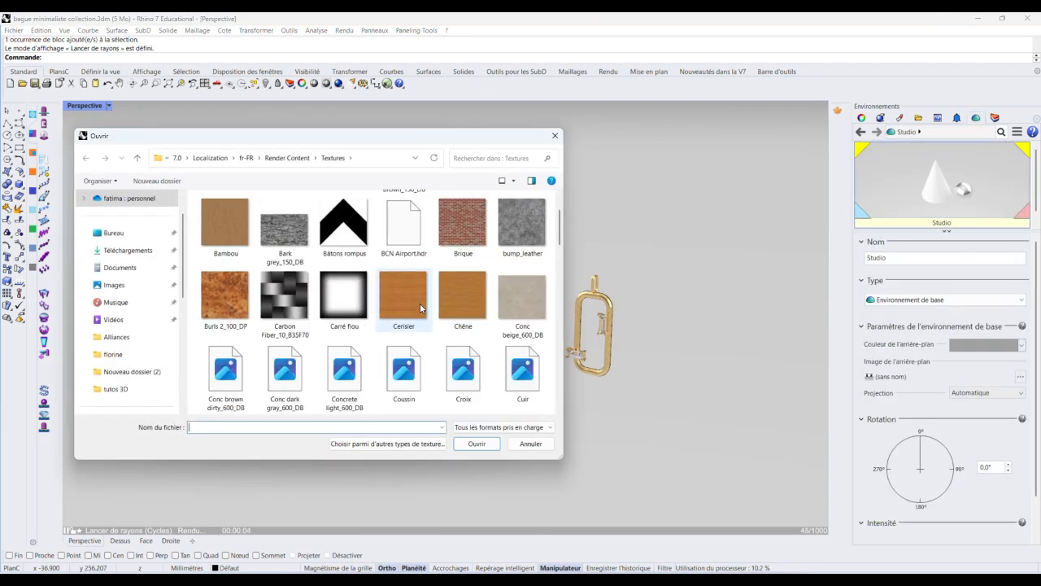
pyautogui.scroll(-5, 443, 313)
pyautogui.scroll(-10, 443, 313)
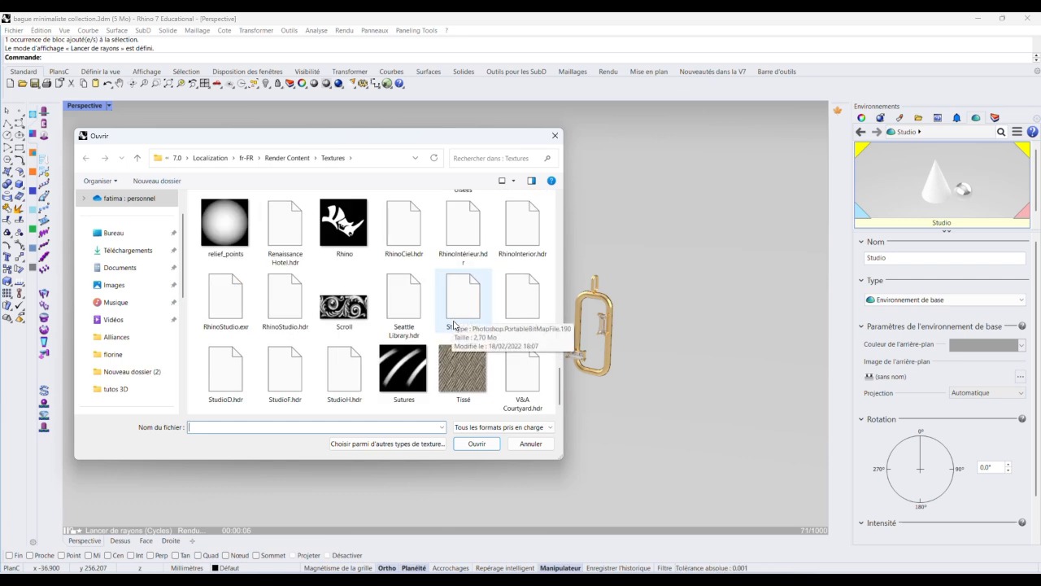
pyautogui.click(465, 228)
pyautogui.click(476, 443)
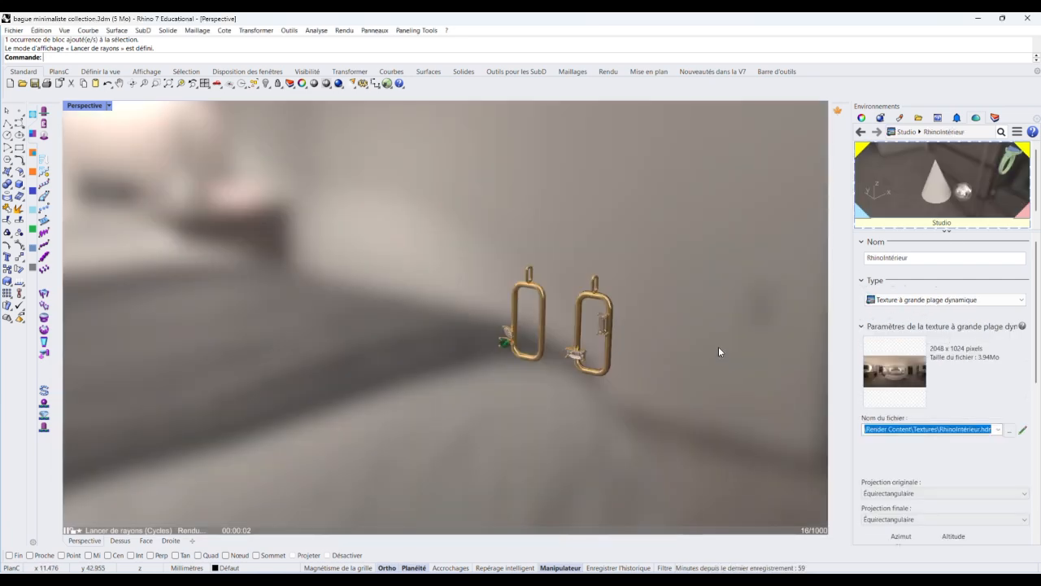
# Rotate the RhinoIntérieur environment texture to an azimuth of about 59.5°.
pyautogui.scroll(3, 644, 382)
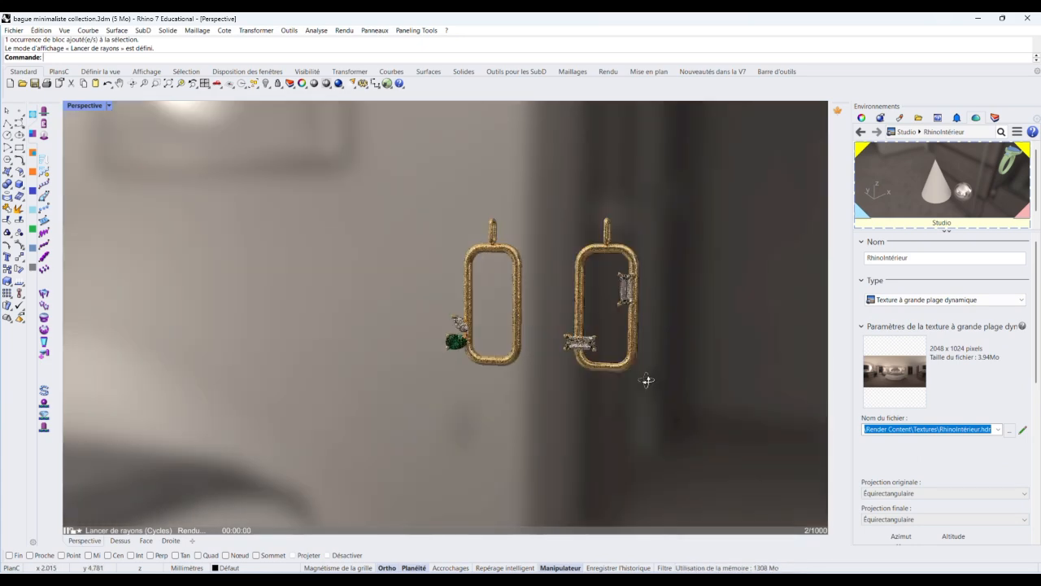
pyautogui.scroll(-3, 924, 476)
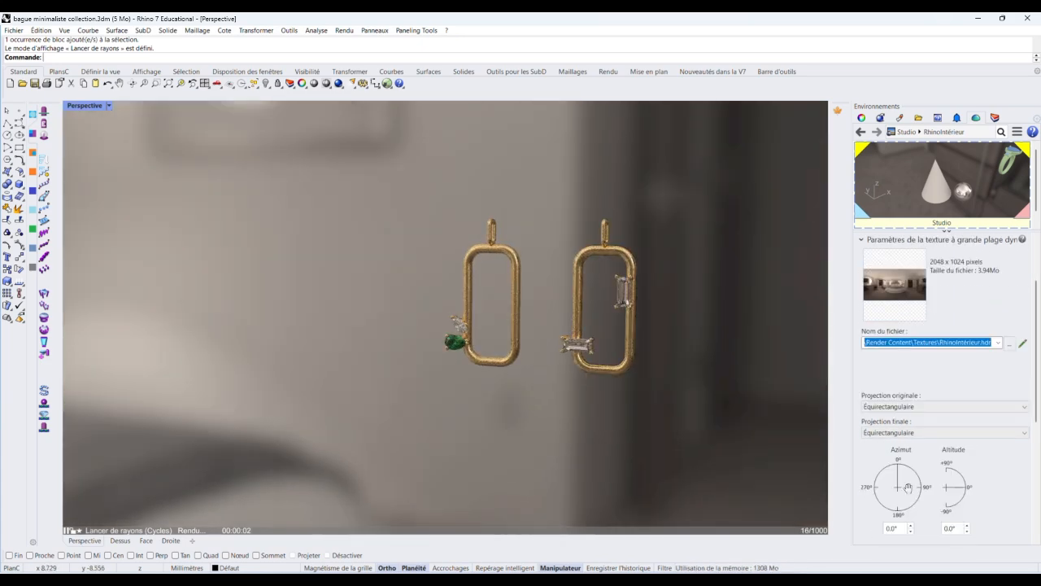
pyautogui.moveTo(902, 480); pyautogui.dragTo(909, 484)
# Set the HDR multiplier of the RhinoIntérieur environment texture to 1.2.
pyautogui.scroll(-1, 920, 499)
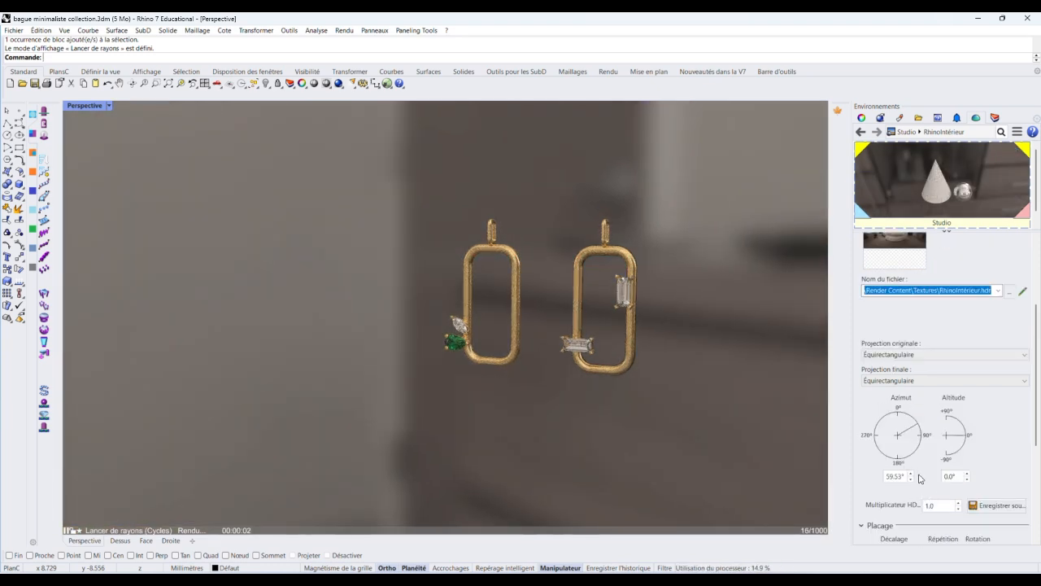
pyautogui.scroll(-1, 920, 478)
pyautogui.scroll(-2, 911, 456)
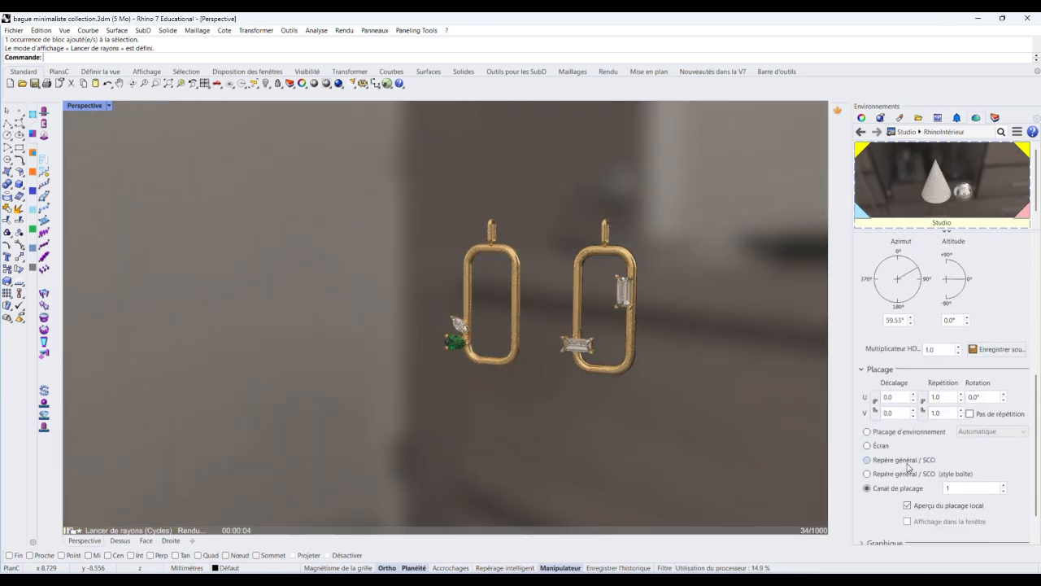
pyautogui.scroll(1, 919, 423)
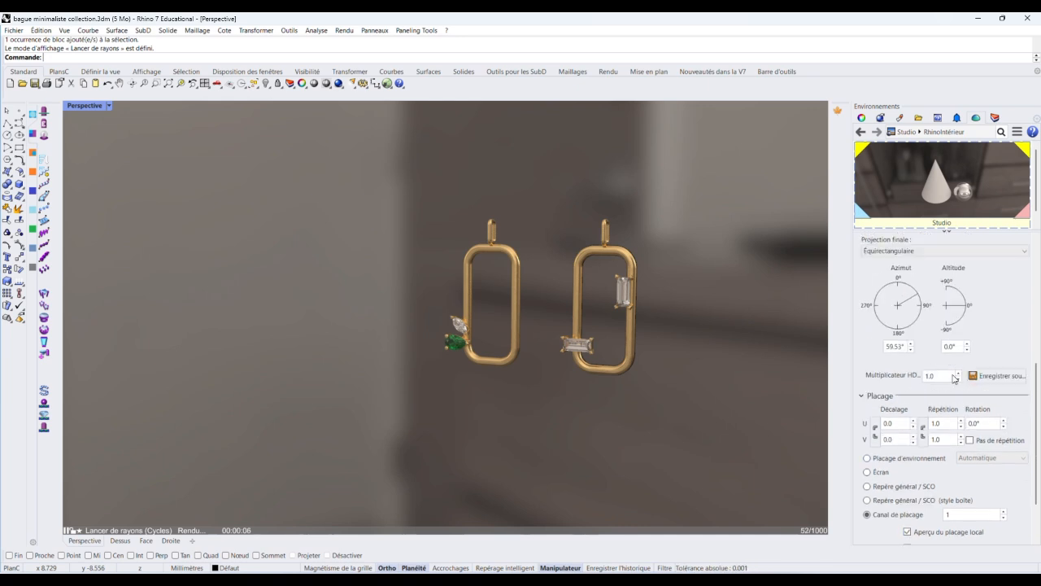
pyautogui.click(957, 373)
pyautogui.click(958, 373)
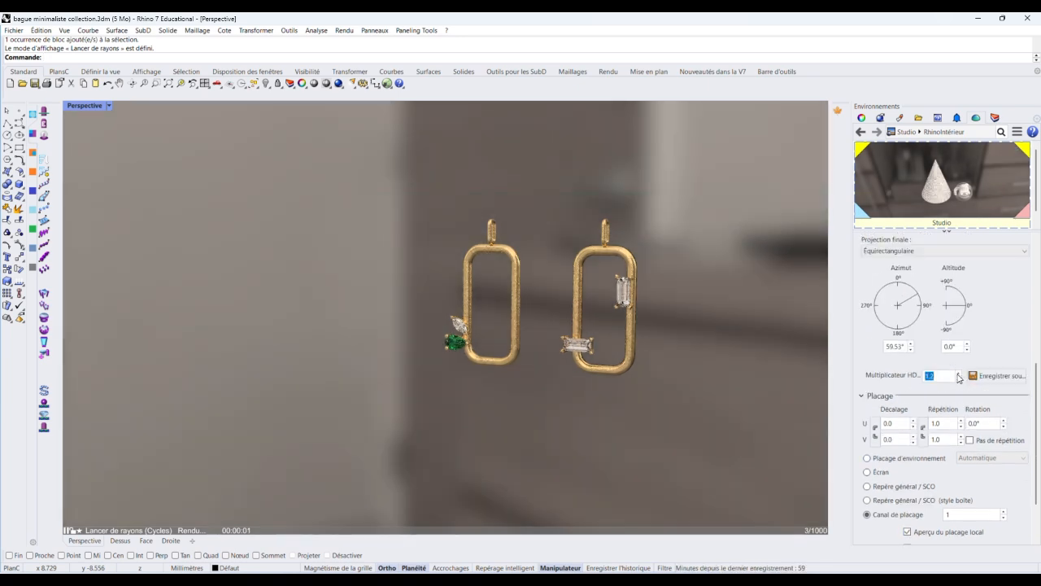
# Set the gloss (Brillance) of the gold Métal material to 87%.
pyautogui.scroll(3, 623, 371)
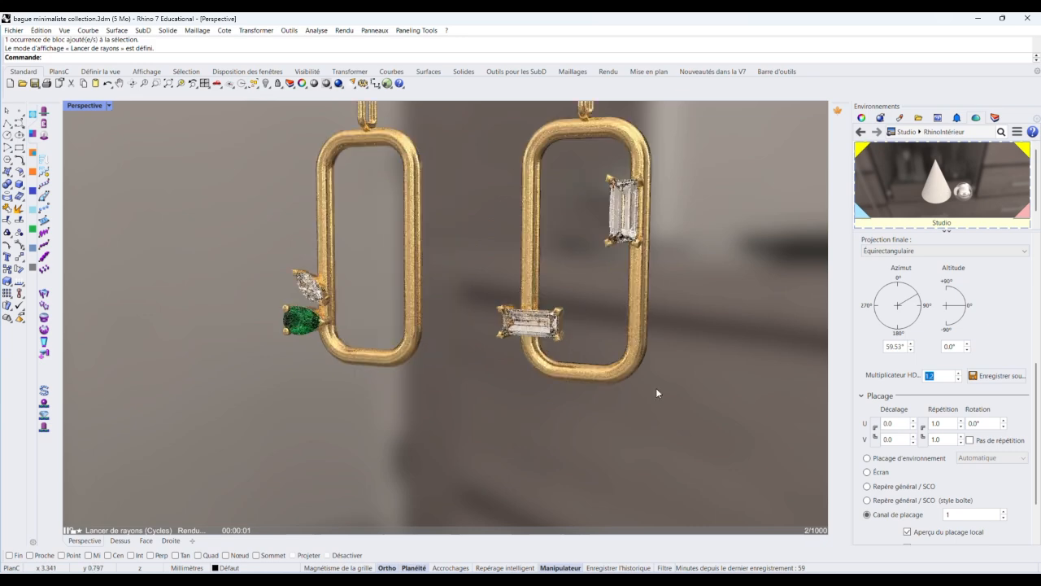
pyautogui.scroll(-1, 632, 389)
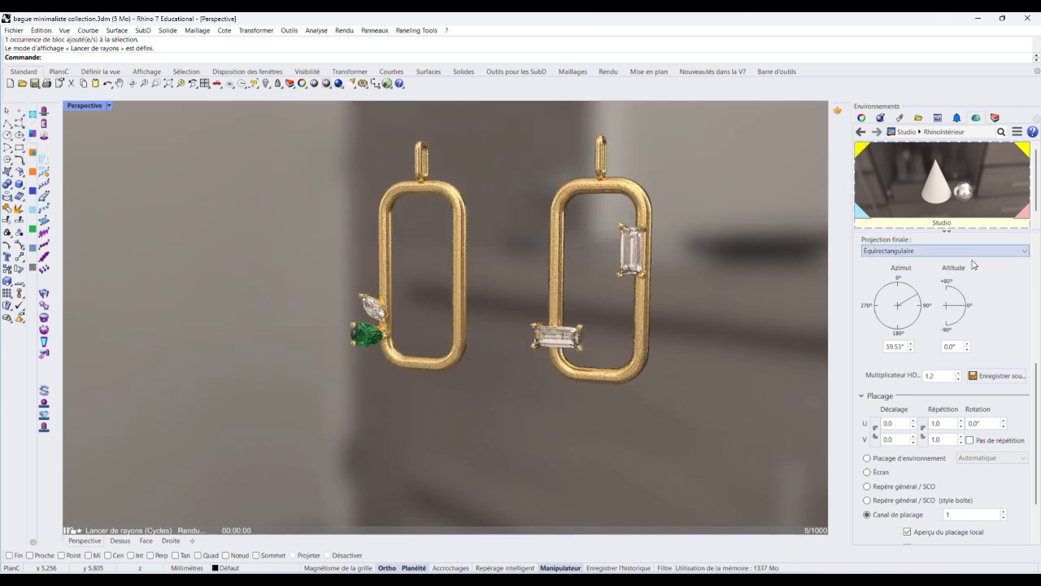
pyautogui.click(900, 118)
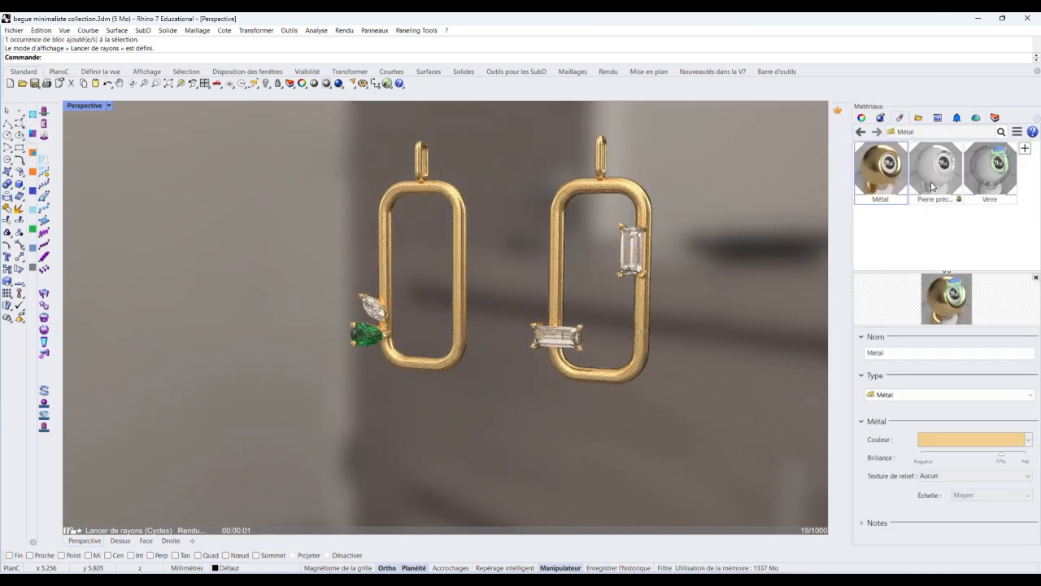
pyautogui.click(1004, 457)
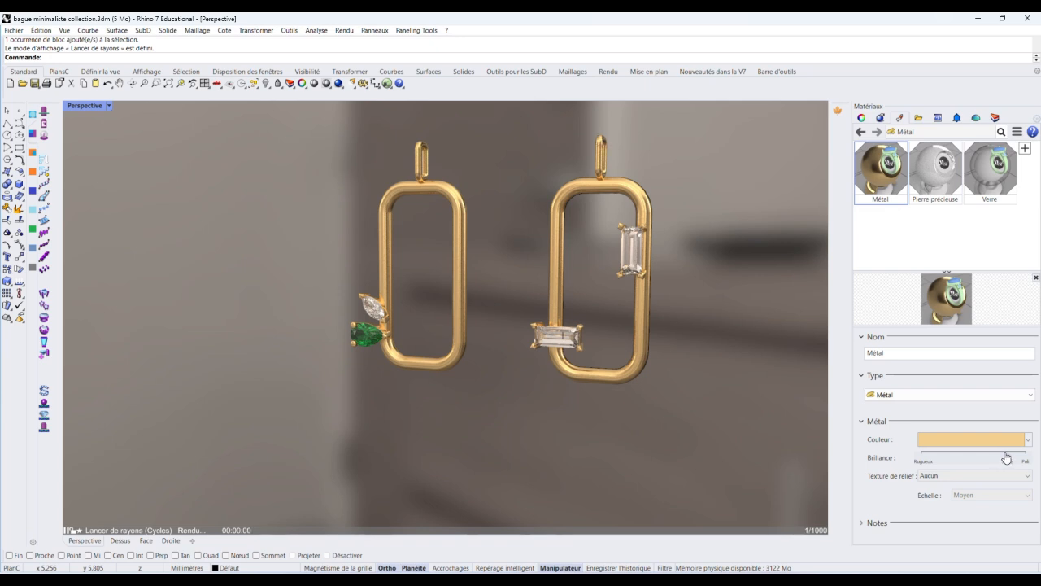
pyautogui.scroll(-3, 570, 387)
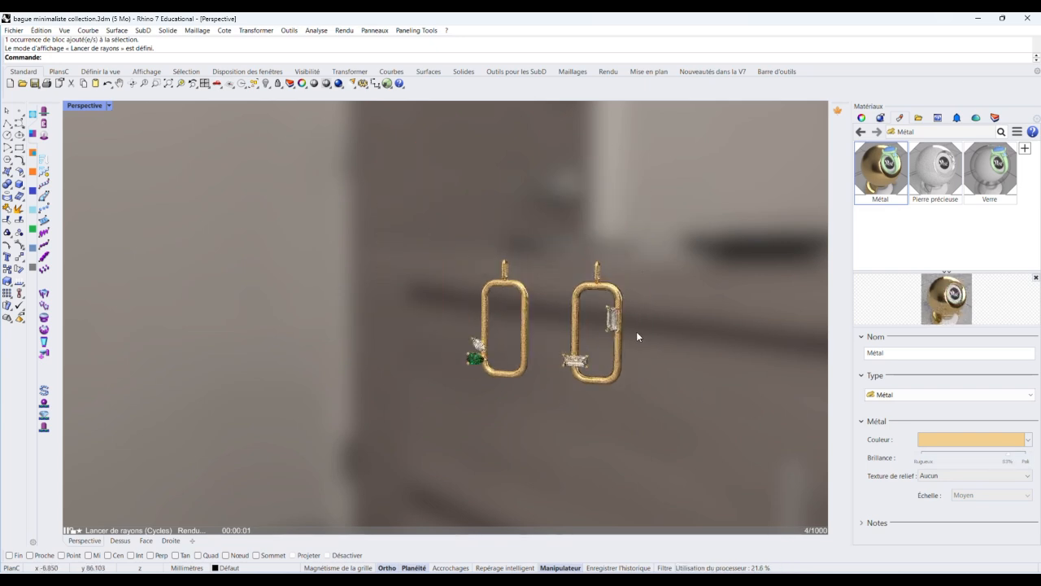
pyautogui.scroll(1, 618, 342)
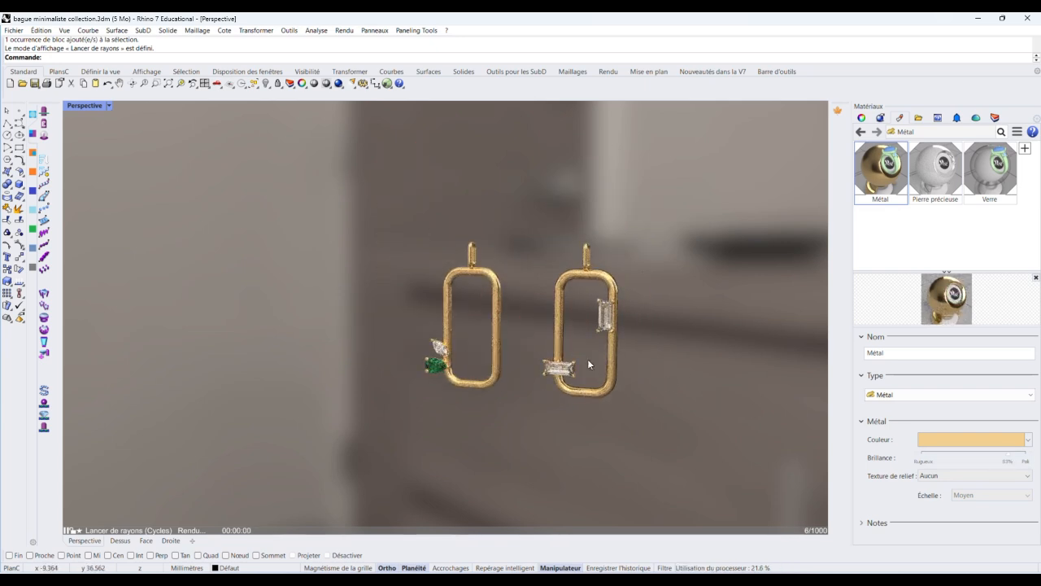
pyautogui.click(1003, 458)
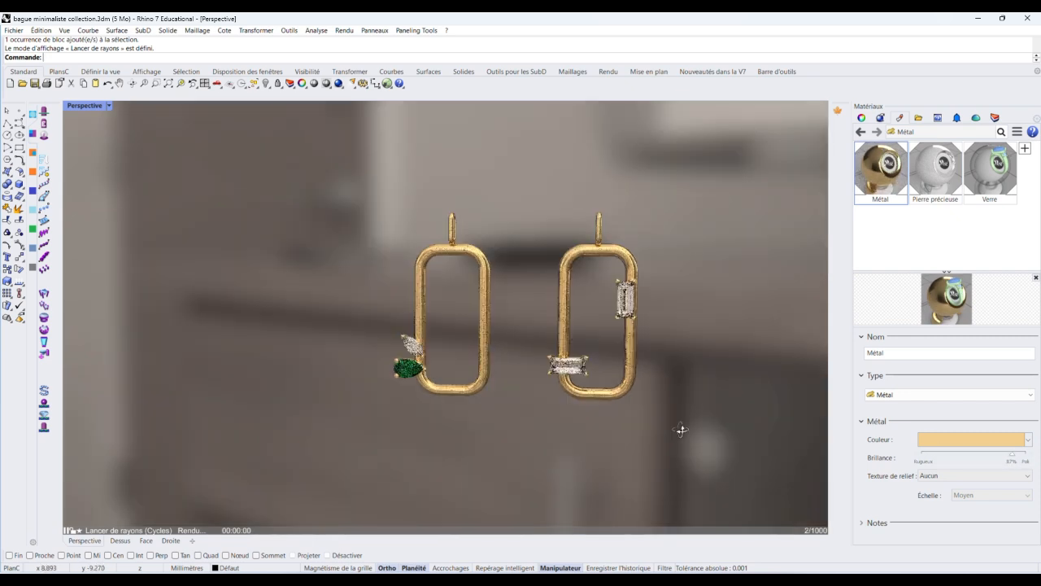
# Set the HDR multiplier of the Studio environment's RhinoIntérieur texture to 1.3.
pyautogui.click(994, 118)
pyautogui.click(976, 118)
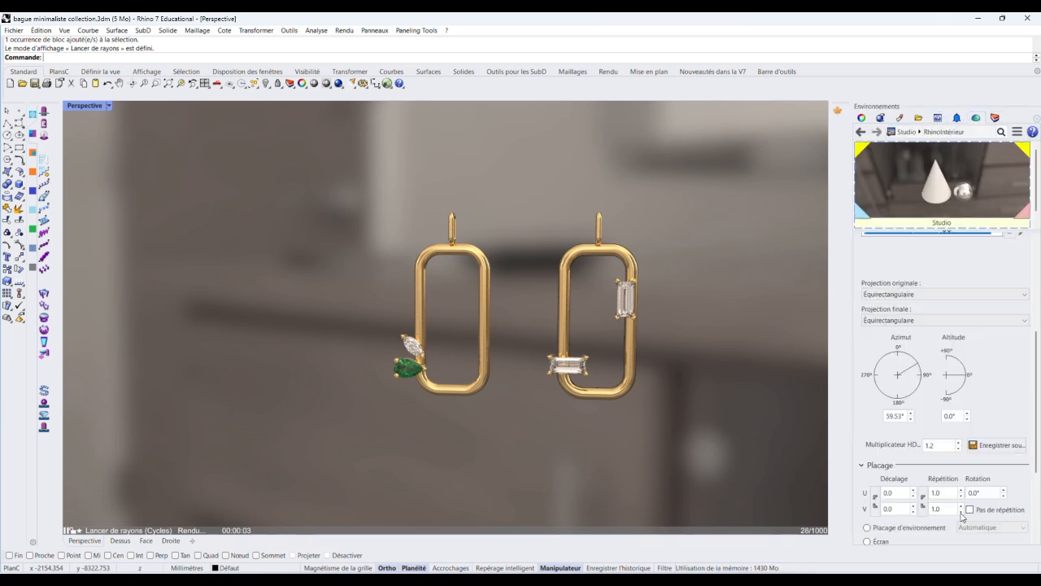
pyautogui.click(958, 445)
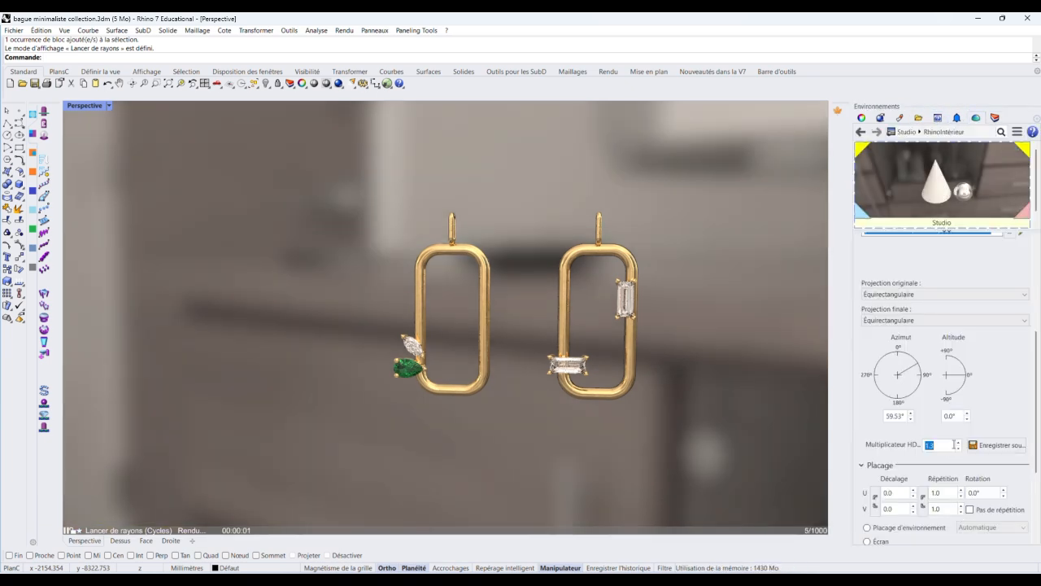
# Scale the gold frame and hanging loop of the earring with the green gem slightly narrower along the Y axis, then deselect them.
pyautogui.moveTo(687, 430); pyautogui.dragTo(680, 404, button='right')
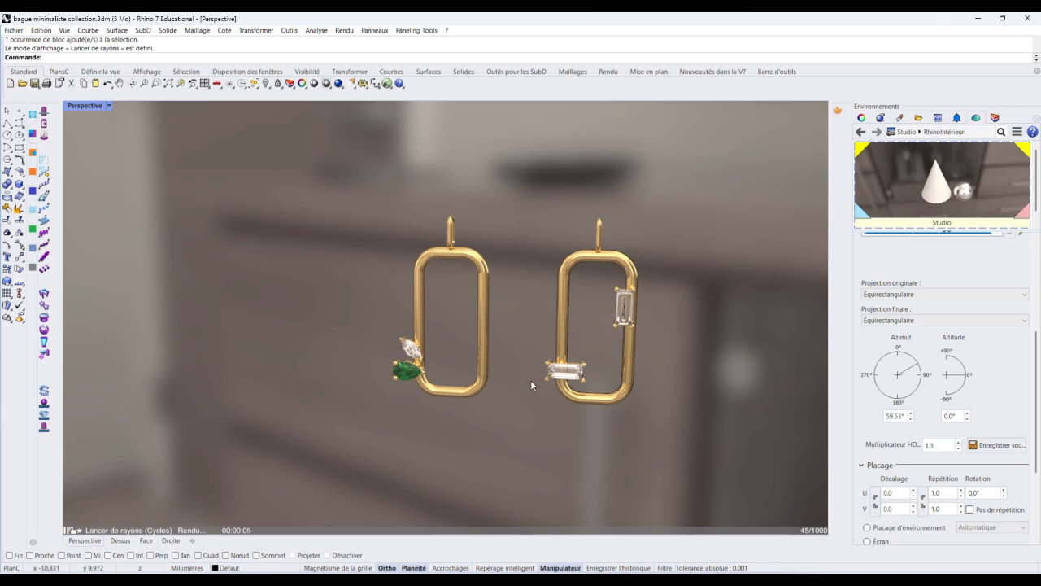
pyautogui.moveTo(530, 384); pyautogui.dragTo(444, 370, button='right')
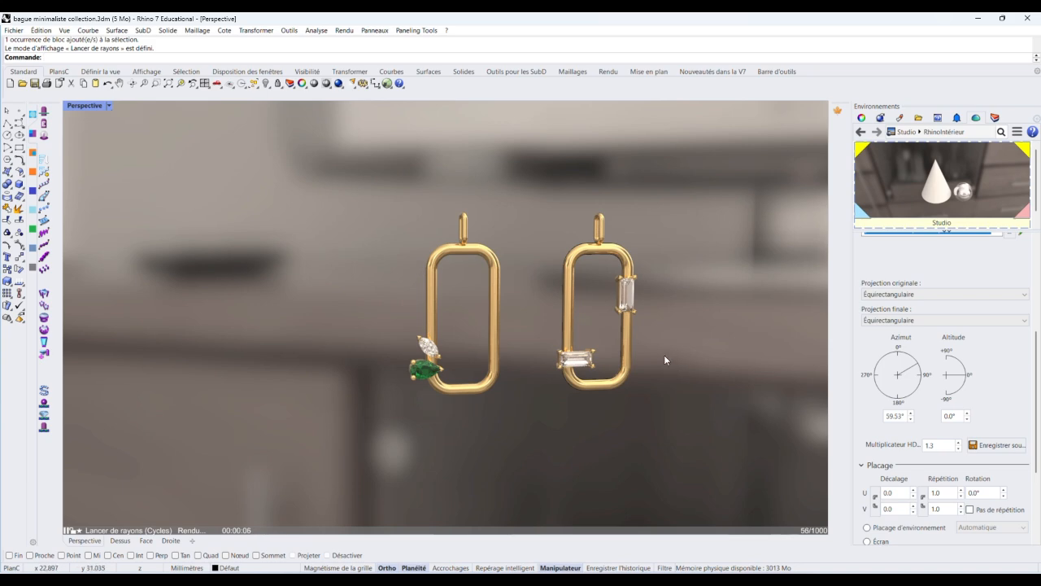
pyautogui.moveTo(685, 355); pyautogui.dragTo(596, 333, button='right')
pyautogui.scroll(-6, 596, 329)
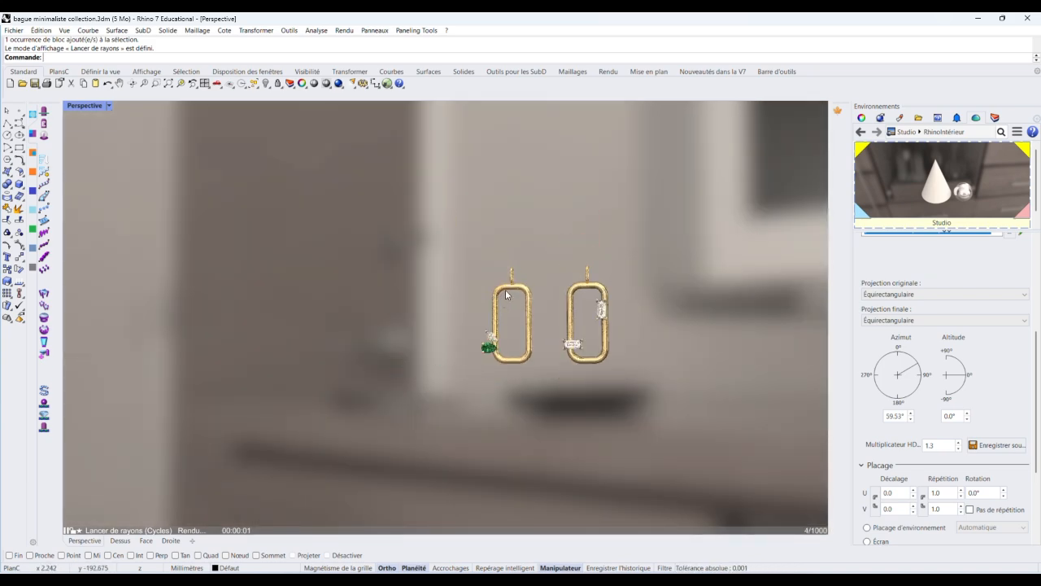
pyautogui.scroll(8, 510, 292)
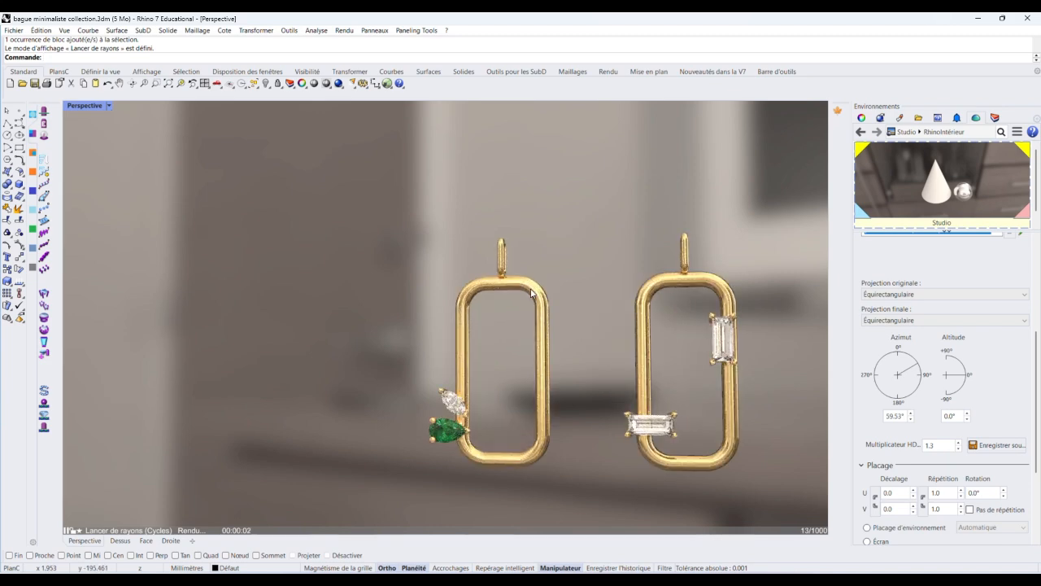
pyautogui.click(533, 293)
pyautogui.moveTo(563, 371); pyautogui.dragTo(491, 342, button='right')
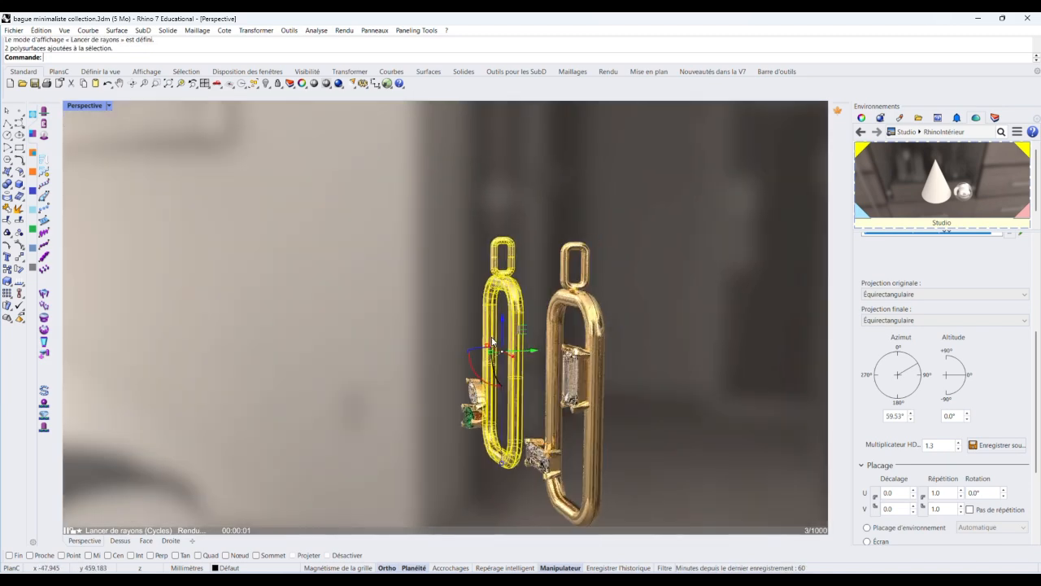
pyautogui.scroll(6, 491, 341)
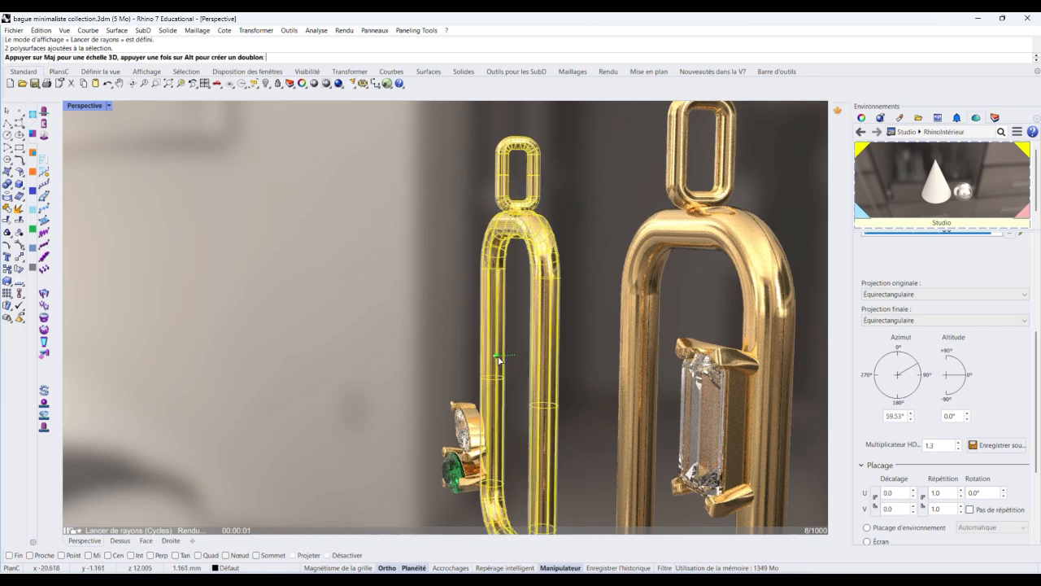
pyautogui.click(609, 359)
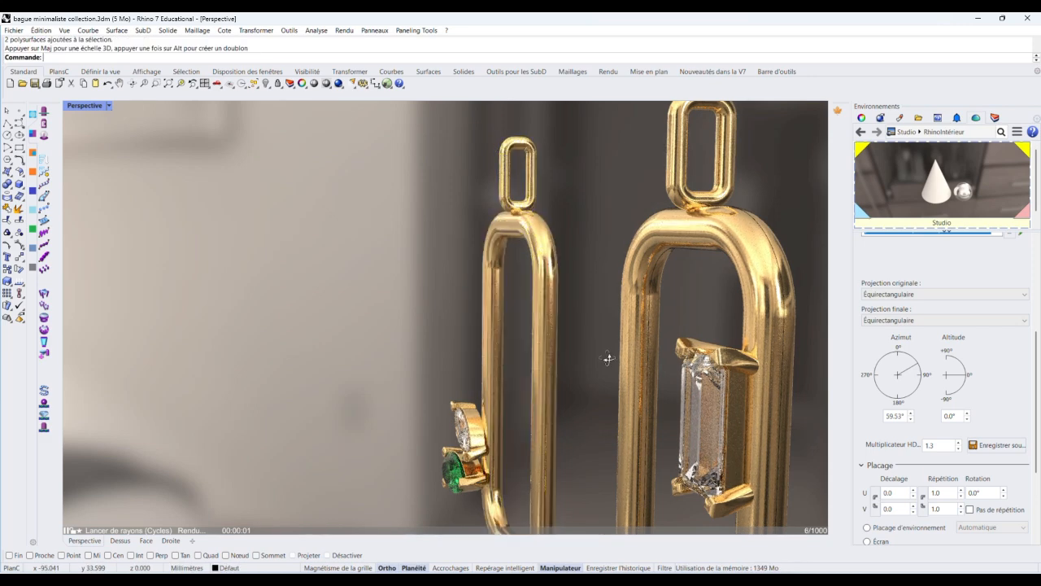
# Examine both raytraced earrings from several angles and distances, finishing with the pair framed from the front.
pyautogui.scroll(-10, 609, 358)
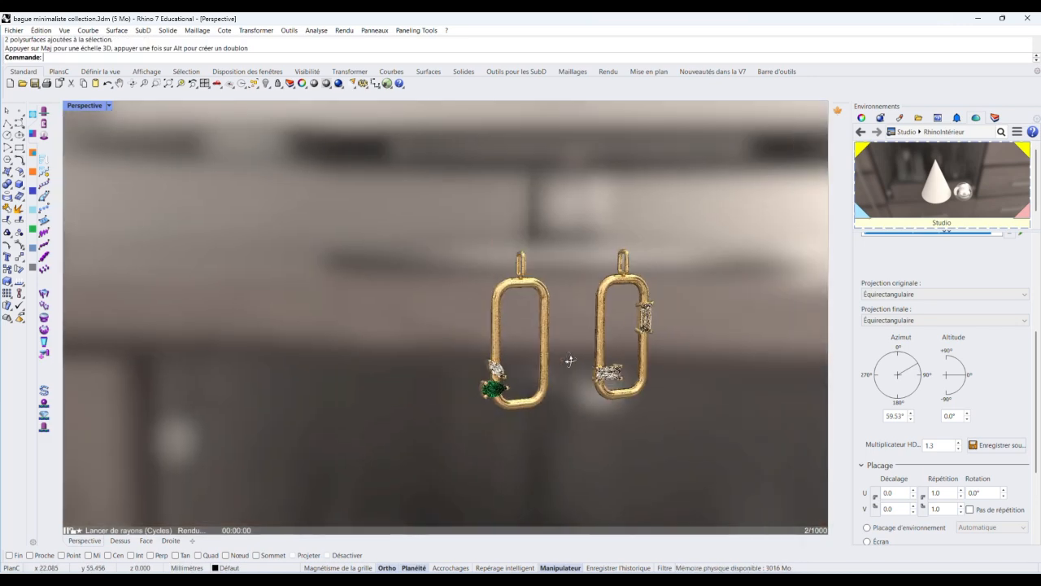
pyautogui.scroll(4, 537, 371)
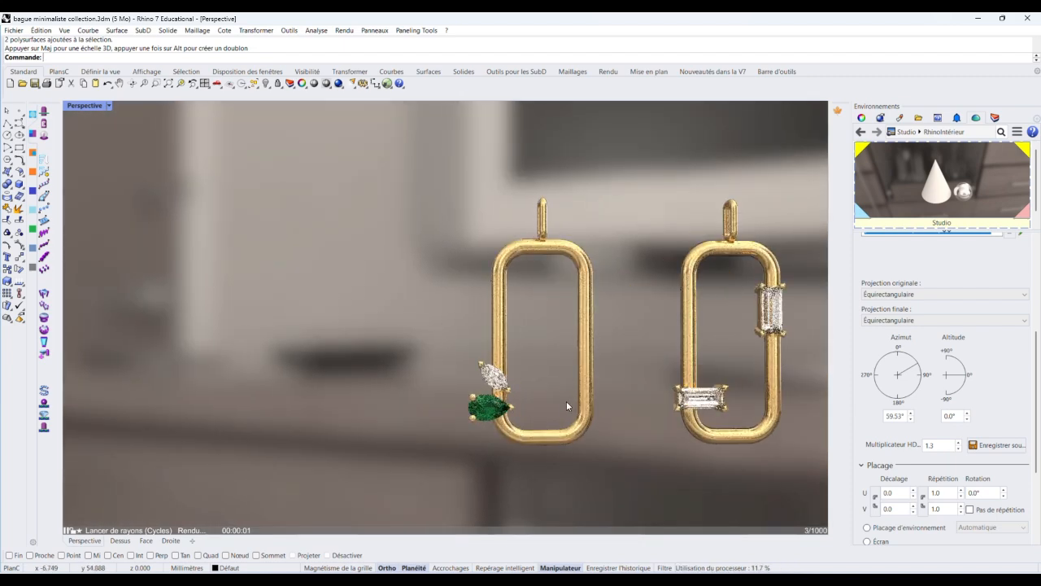
pyautogui.scroll(2, 530, 381)
pyautogui.scroll(-3, 455, 362)
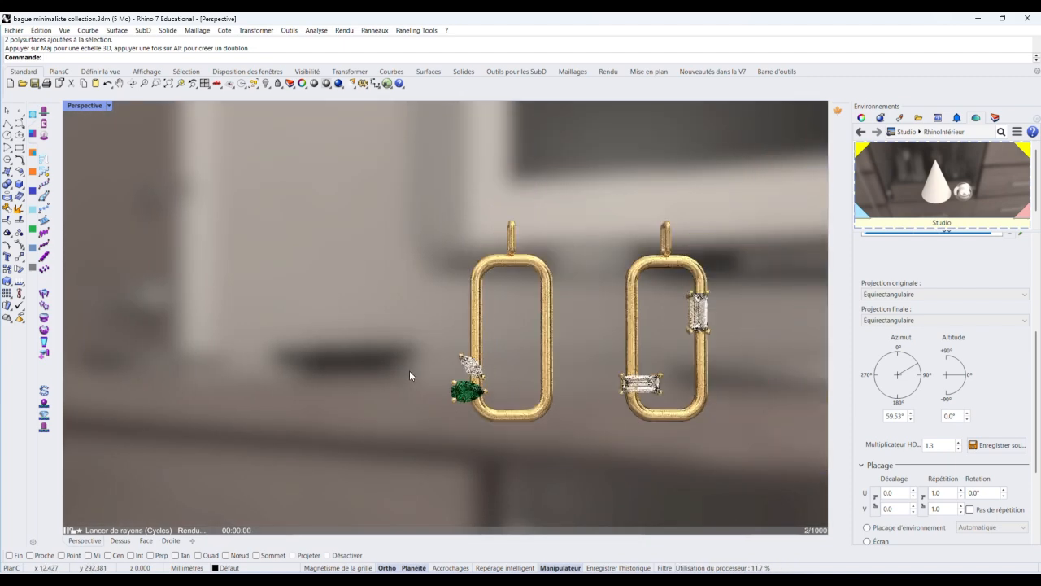
pyautogui.scroll(-2, 410, 370)
pyautogui.moveTo(737, 458); pyautogui.dragTo(653, 423, button='right')
pyautogui.scroll(-4, 653, 423)
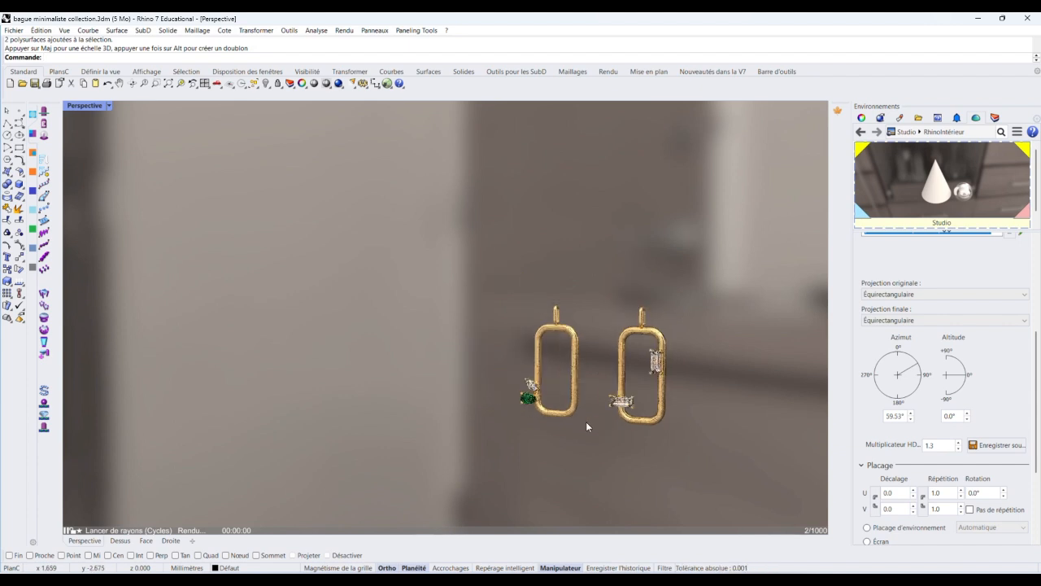
pyautogui.scroll(3, 647, 423)
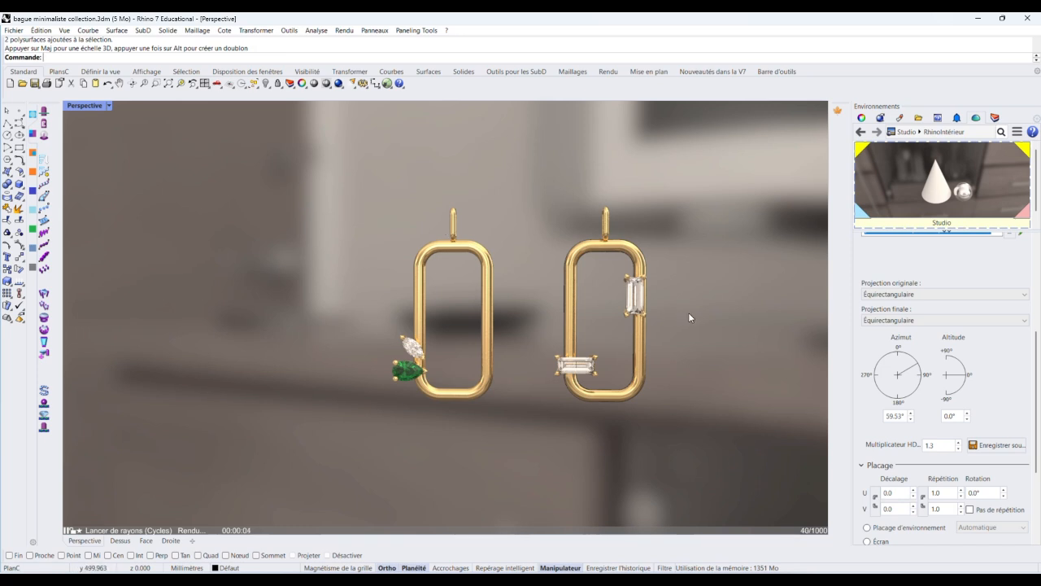
pyautogui.moveTo(708, 304); pyautogui.dragTo(692, 285, button='right')
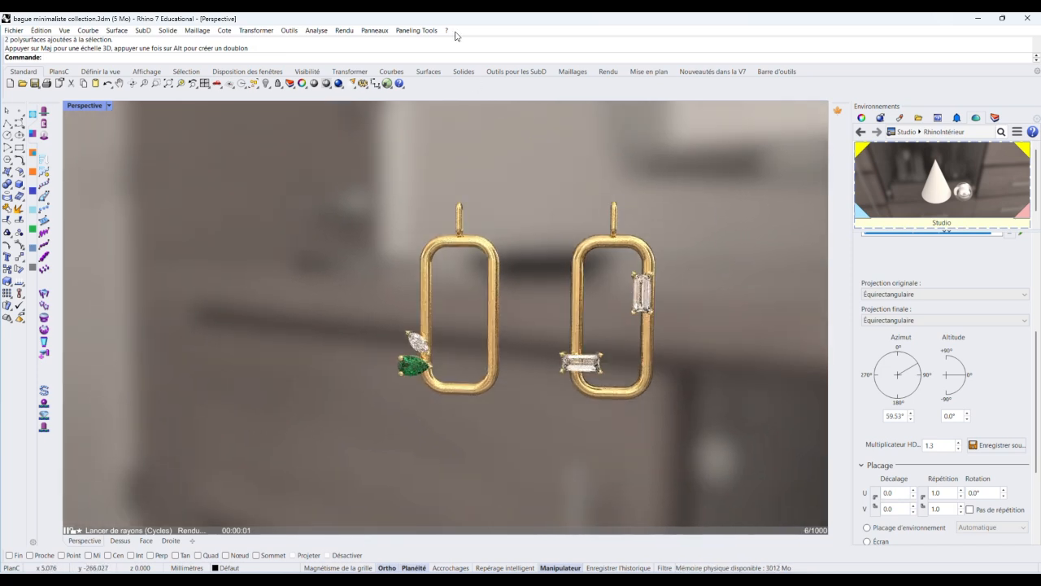